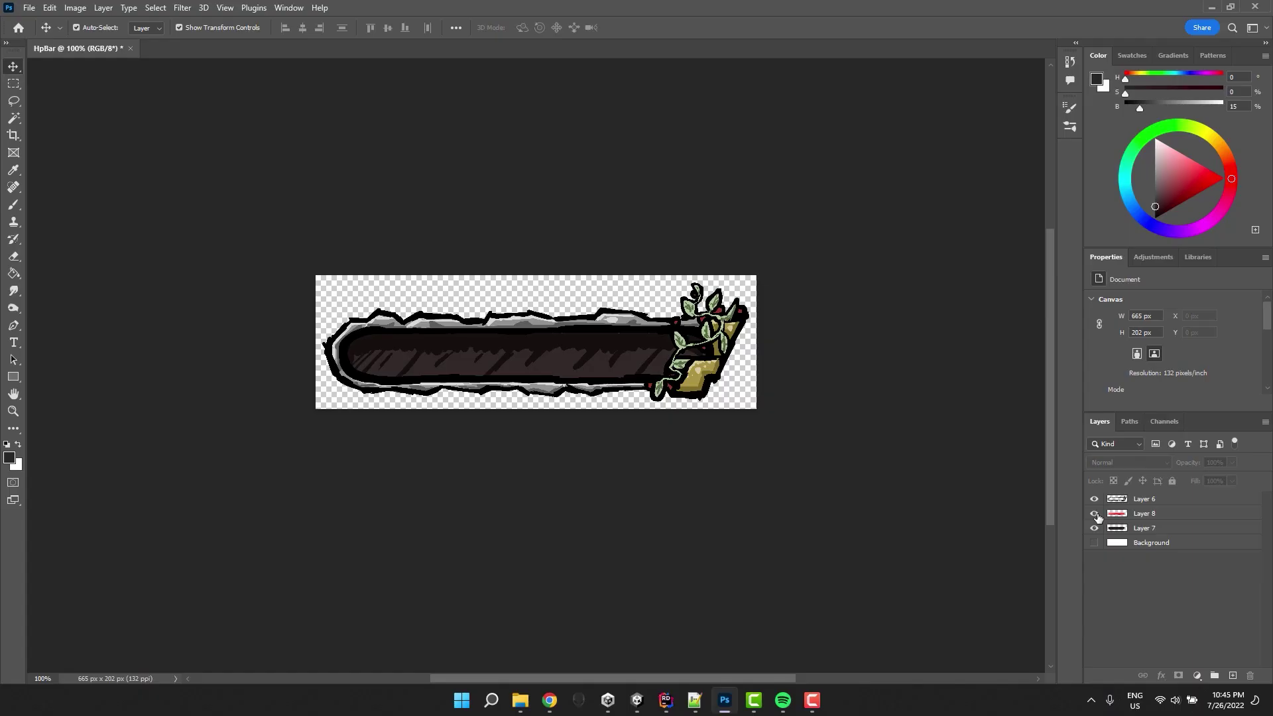
# Step: Toggle the visibility of Layer 8 and Layer 6 to examine the separate parts of the HP bar artwork
pyautogui.click(1095, 514)
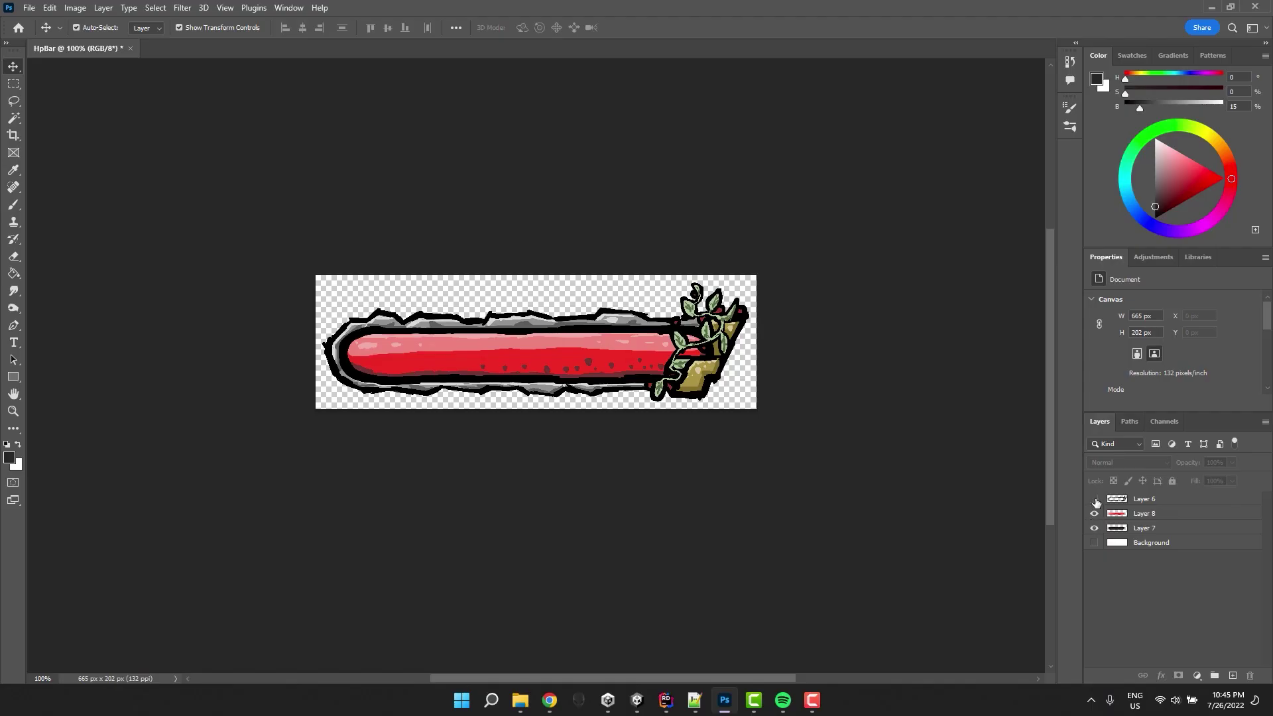
pyautogui.click(1094, 499)
pyautogui.click(1094, 514)
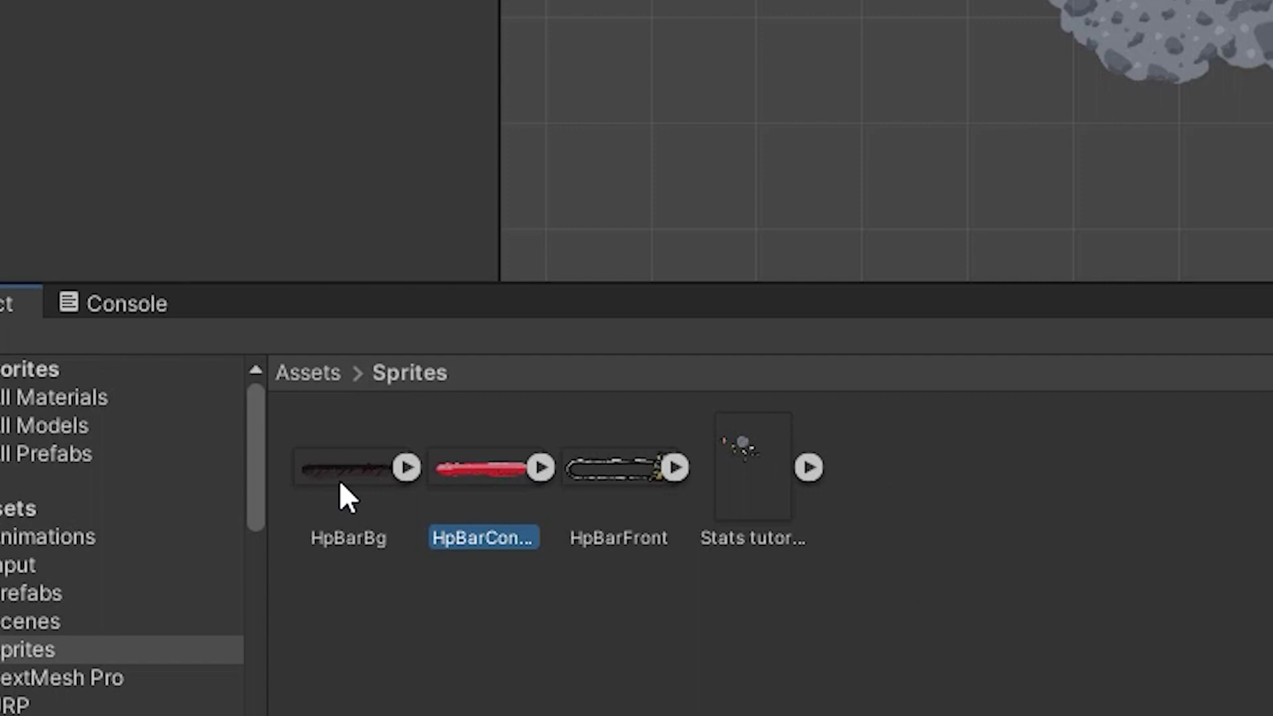
# Step: In Unity, check the HpBarBg, red content and HpBarFront sprites and review their texture import settings
pyautogui.click(341, 483)
pyautogui.click(488, 468)
pyautogui.click(623, 475)
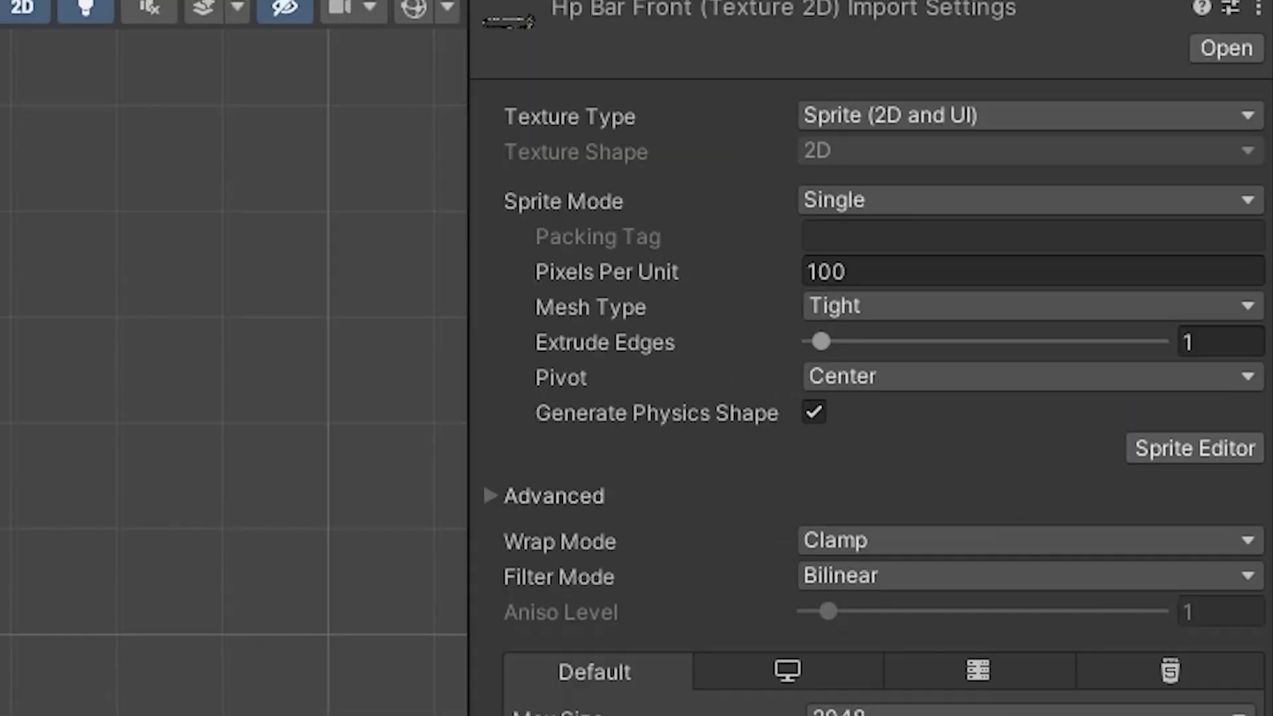
pyautogui.click(903, 113)
pyautogui.click(969, 277)
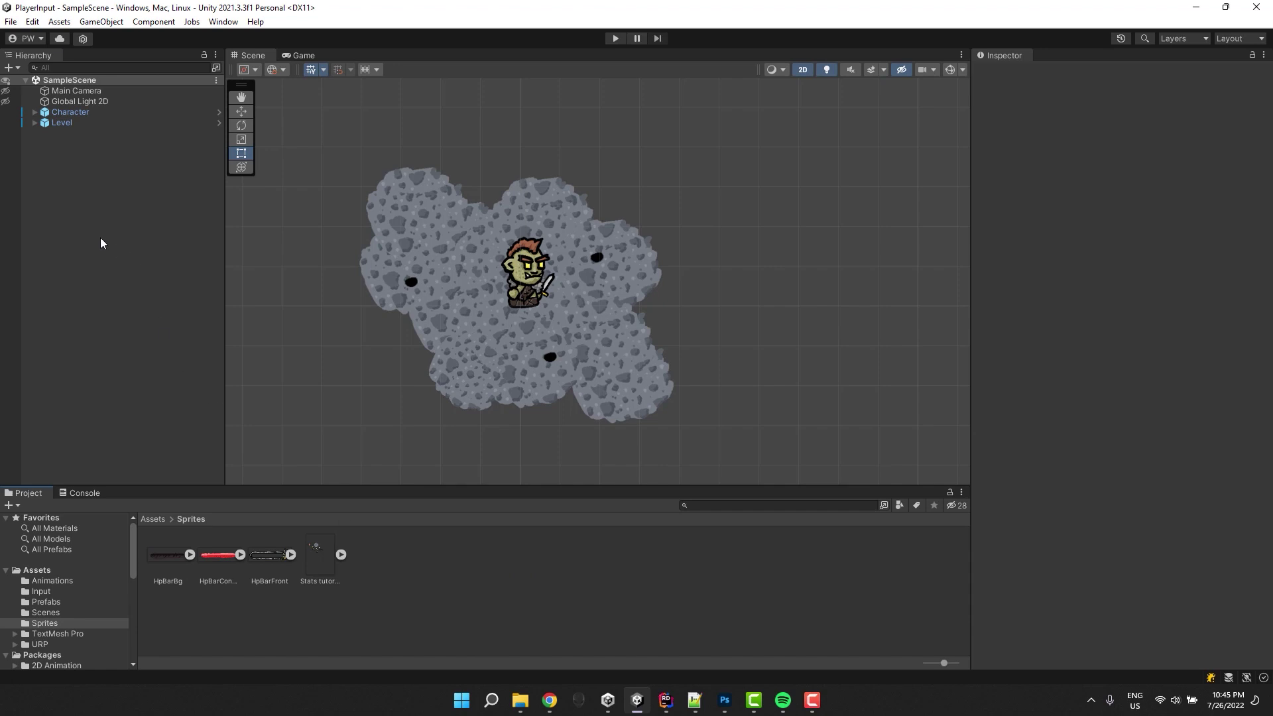
# Step: Add a UI Canvas to SampleScene and frame it in the scene view
pyautogui.rightClick(100, 237)
pyautogui.moveTo(199, 504)
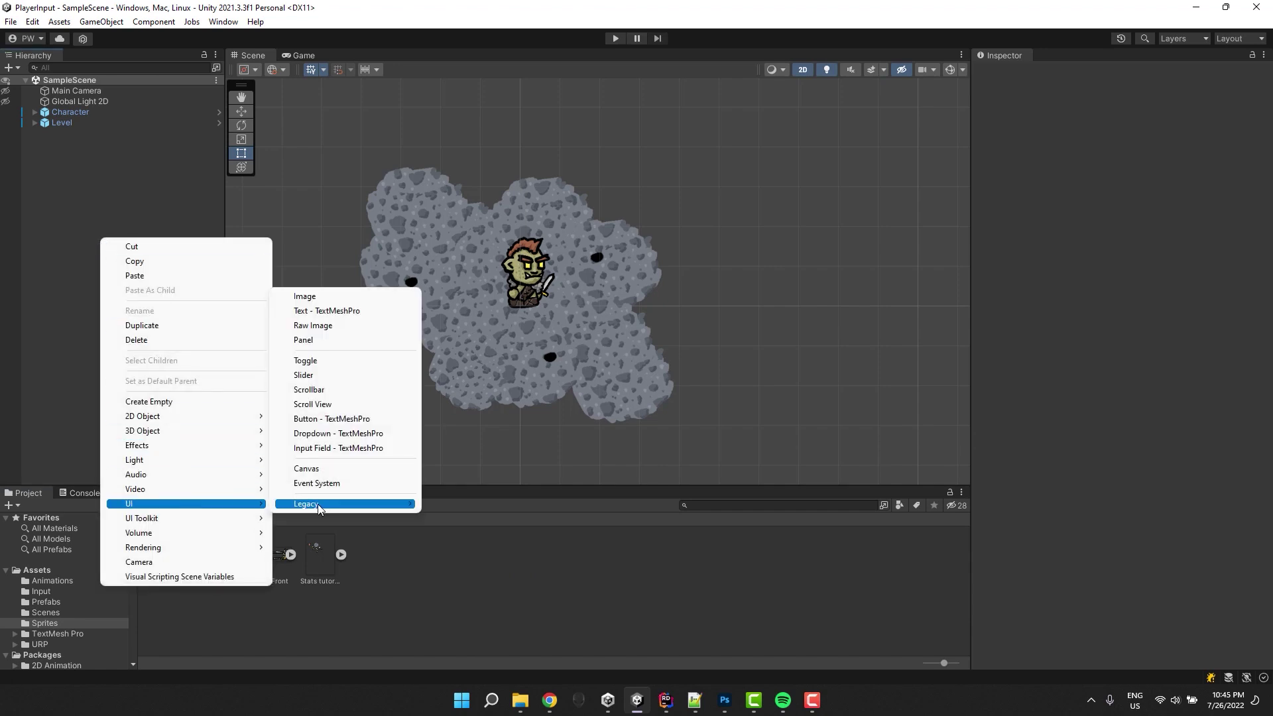
pyautogui.click(319, 470)
pyautogui.press('Return')
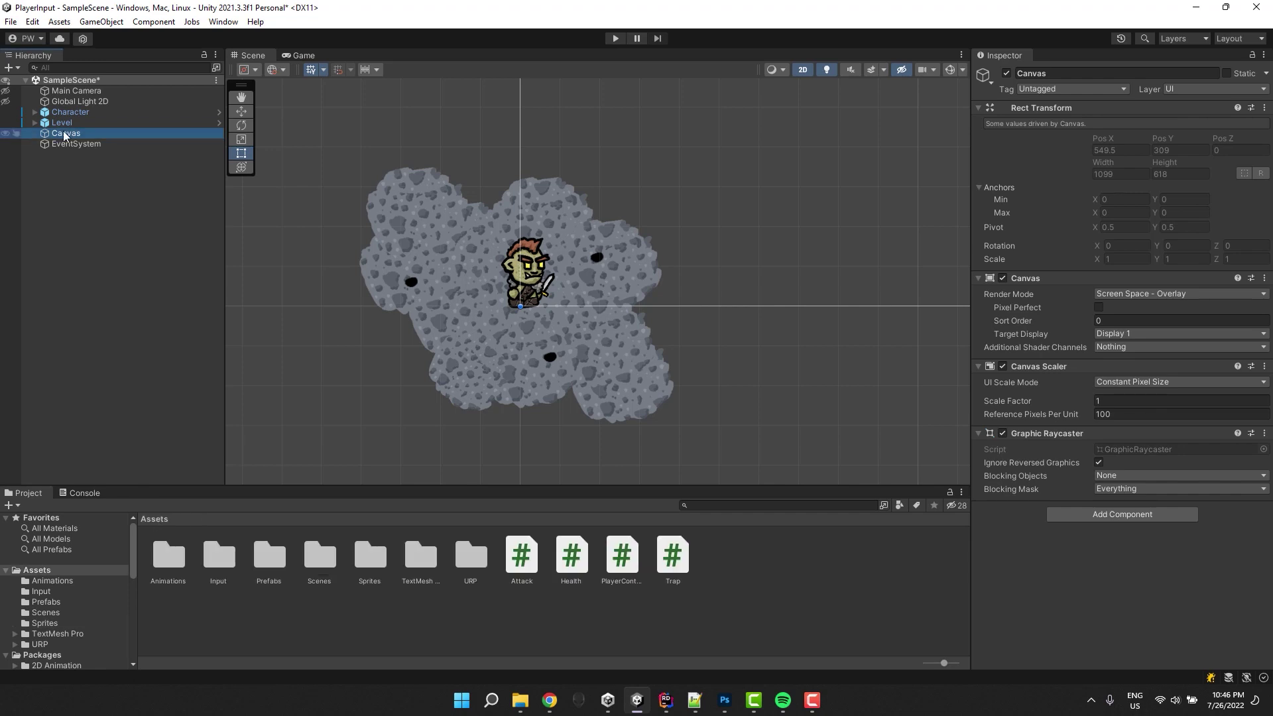
pyautogui.doubleClick(63, 133)
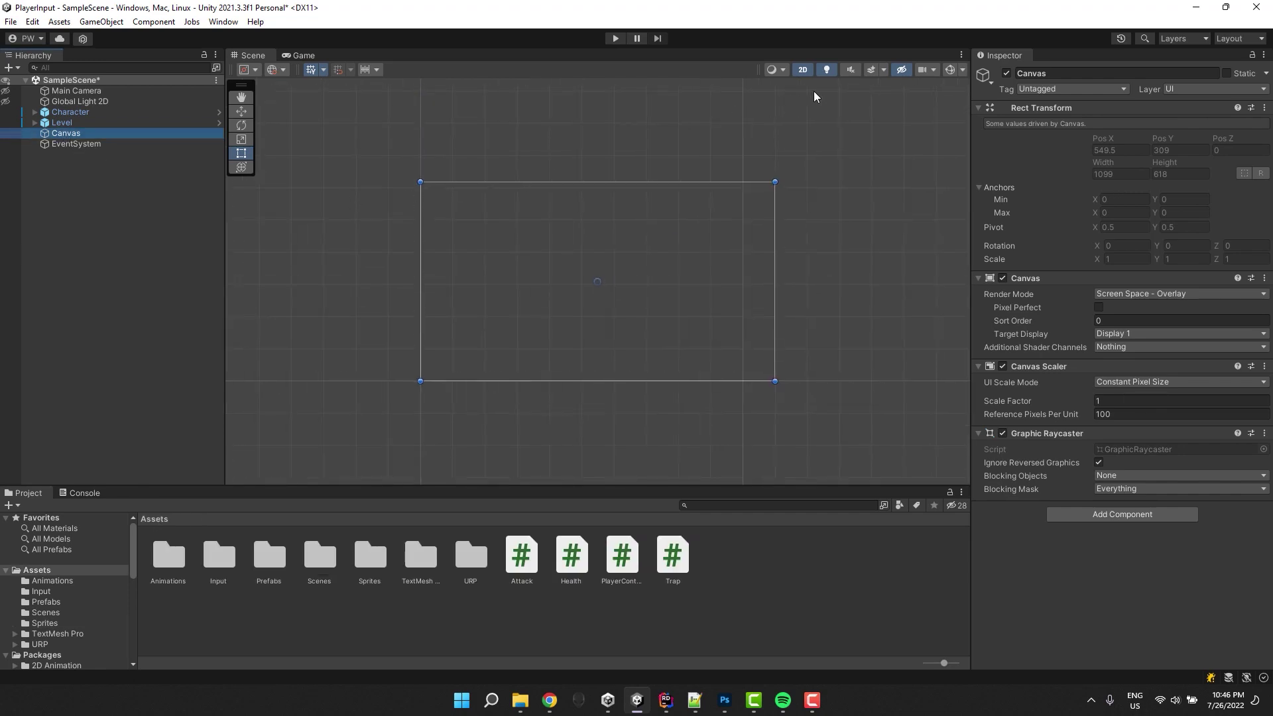
# Step: Create an empty child object named HpBar under the Canvas and turn on the scene gizmos
pyautogui.rightClick(57, 133)
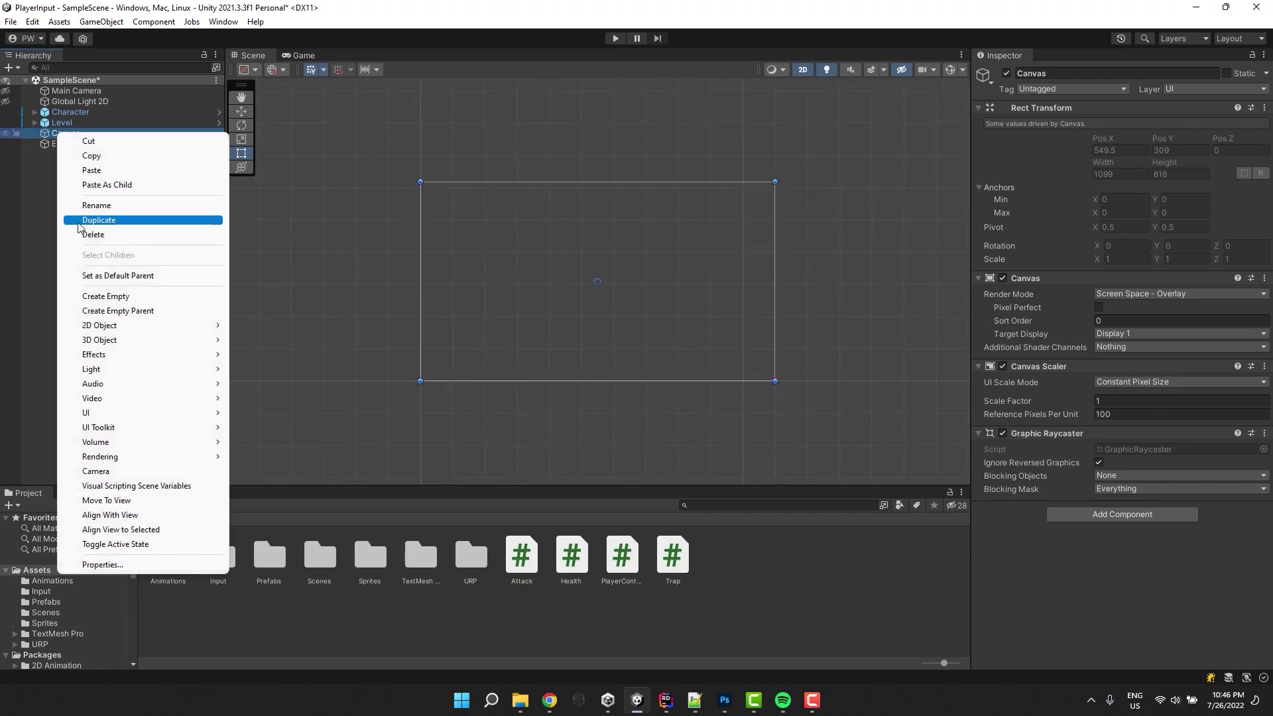
pyautogui.click(111, 298)
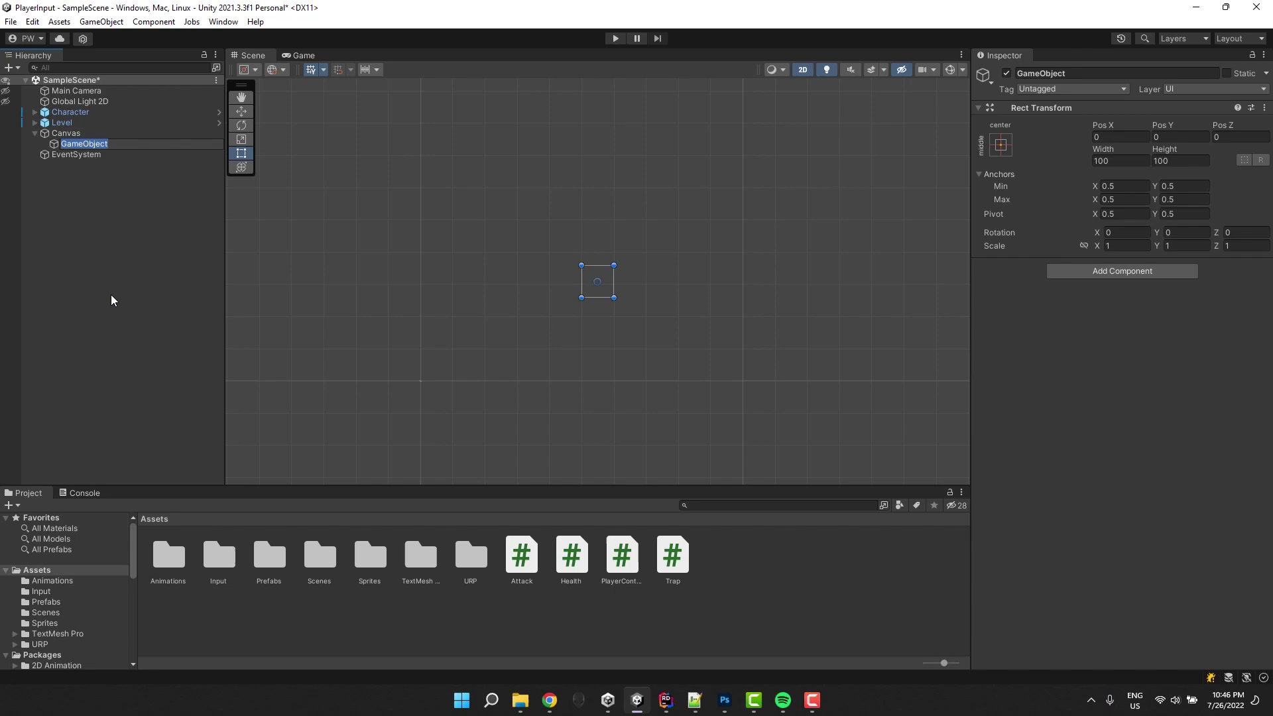
pyautogui.write('HpBar')
pyautogui.press('Return')
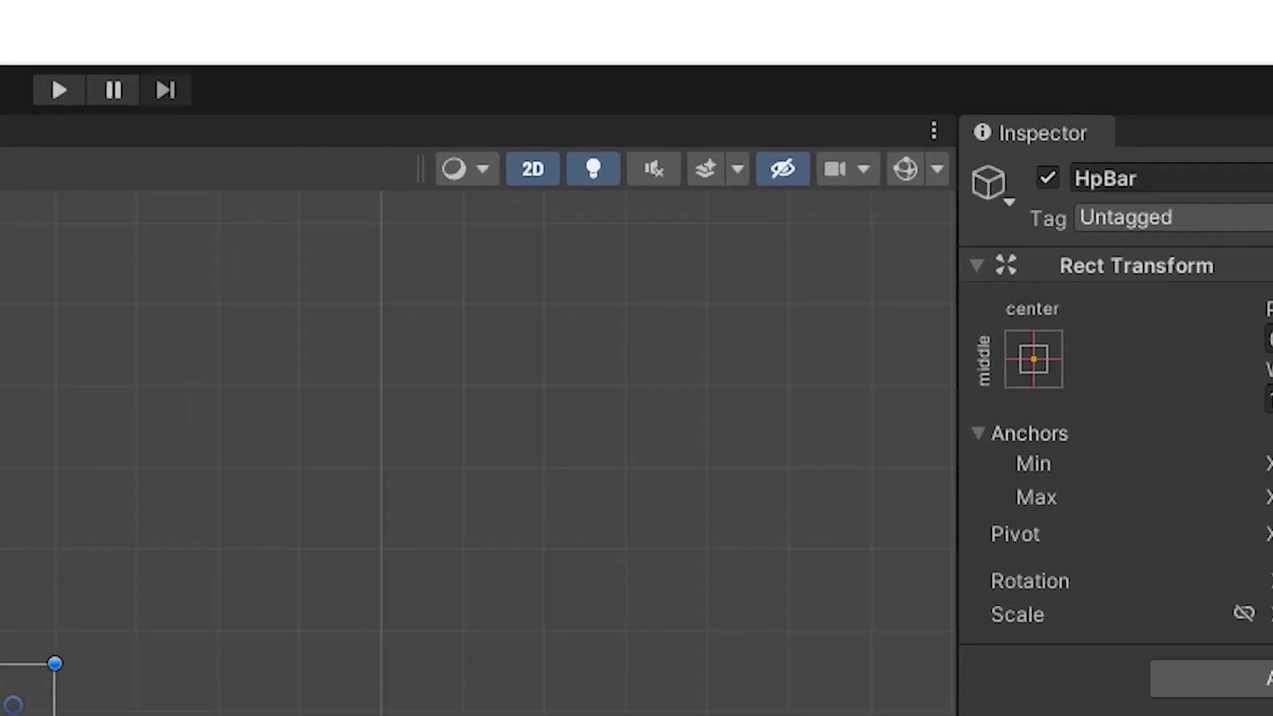
pyautogui.click(905, 168)
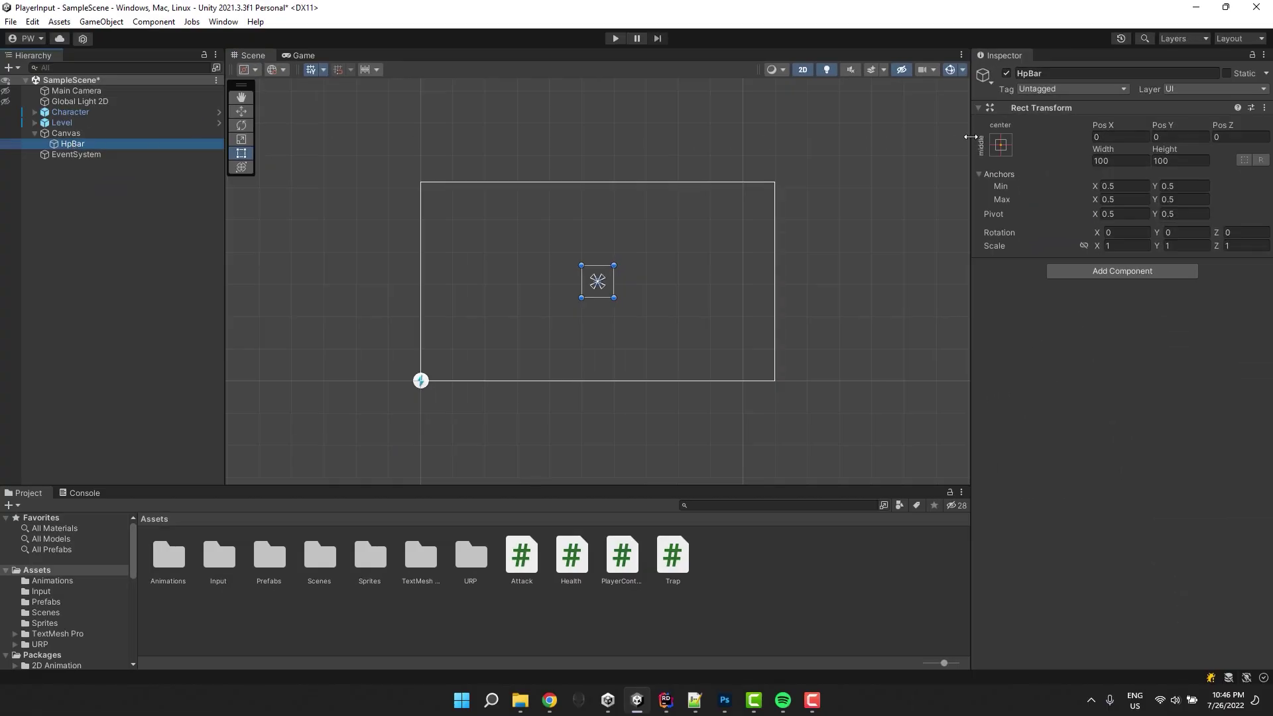
# Step: Anchor HpBar to the bottom center of the Canvas, setting its position and pivot to match
pyautogui.click(1001, 143)
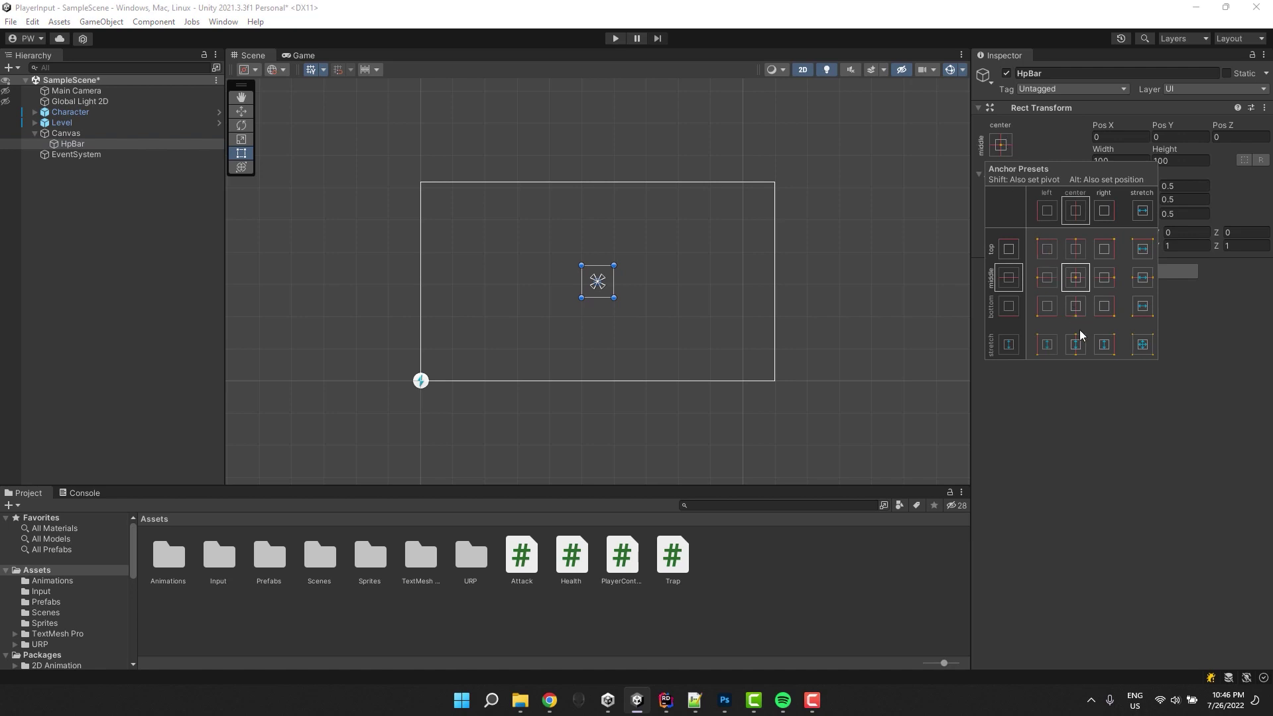
pyautogui.press('alt')
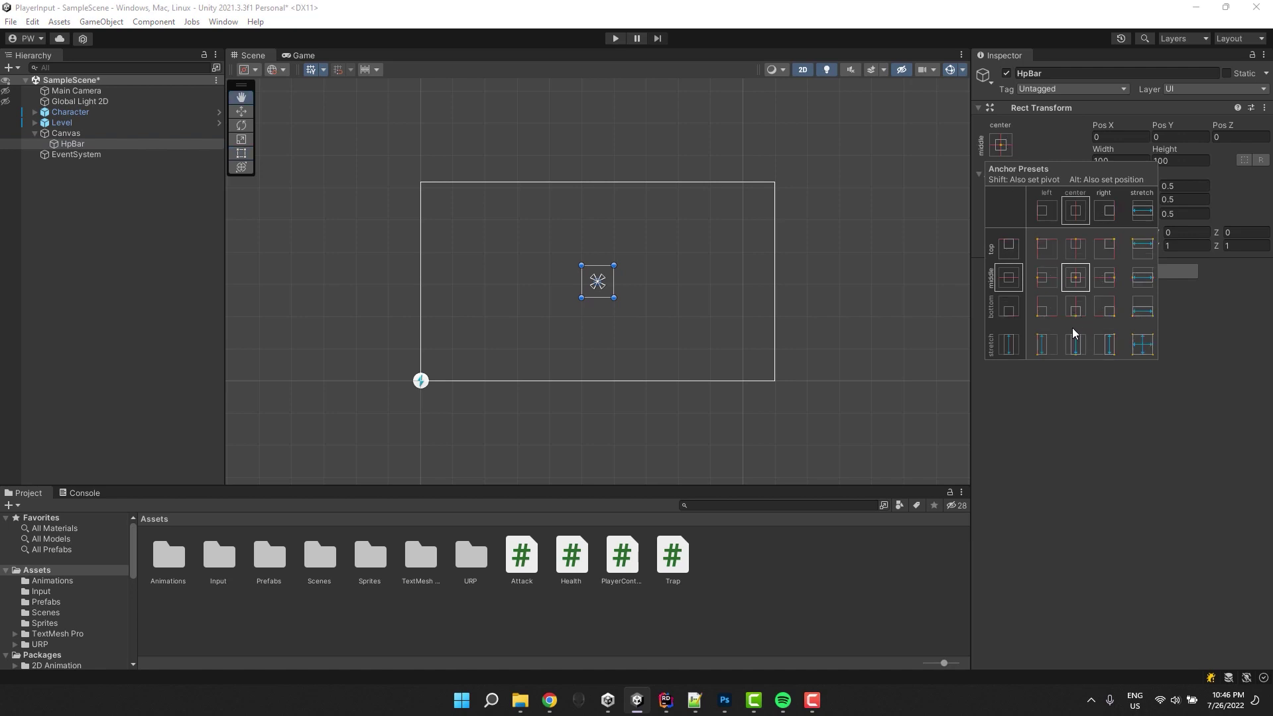
pyautogui.keyDown('alt'); pyautogui.click(1074, 311); pyautogui.keyUp('alt')
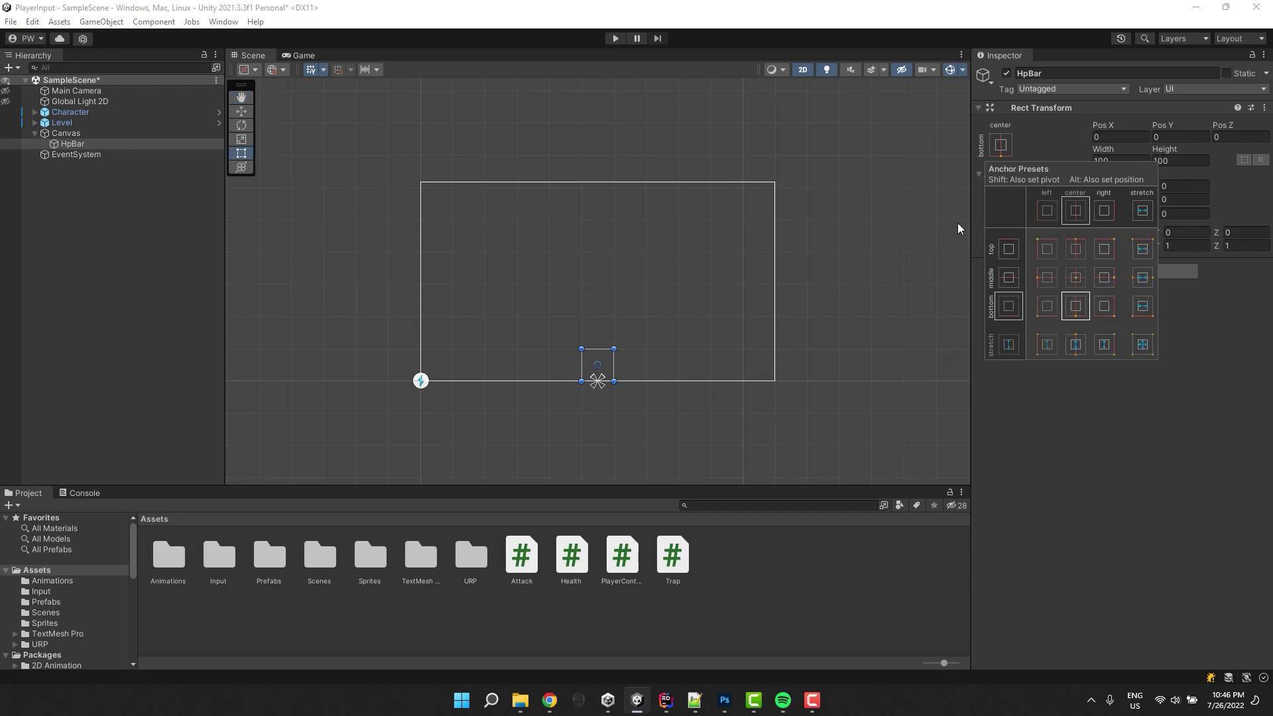
pyautogui.click(1050, 149)
pyautogui.click(1106, 162)
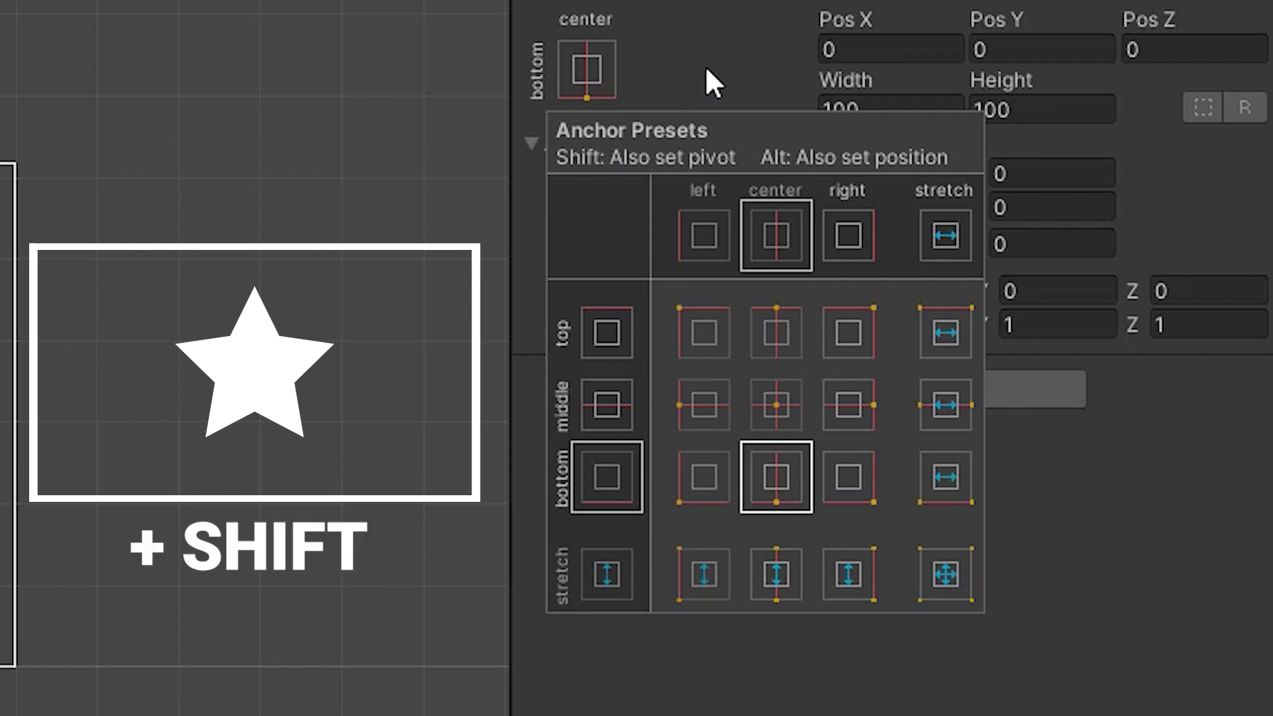
pyautogui.press('shift')
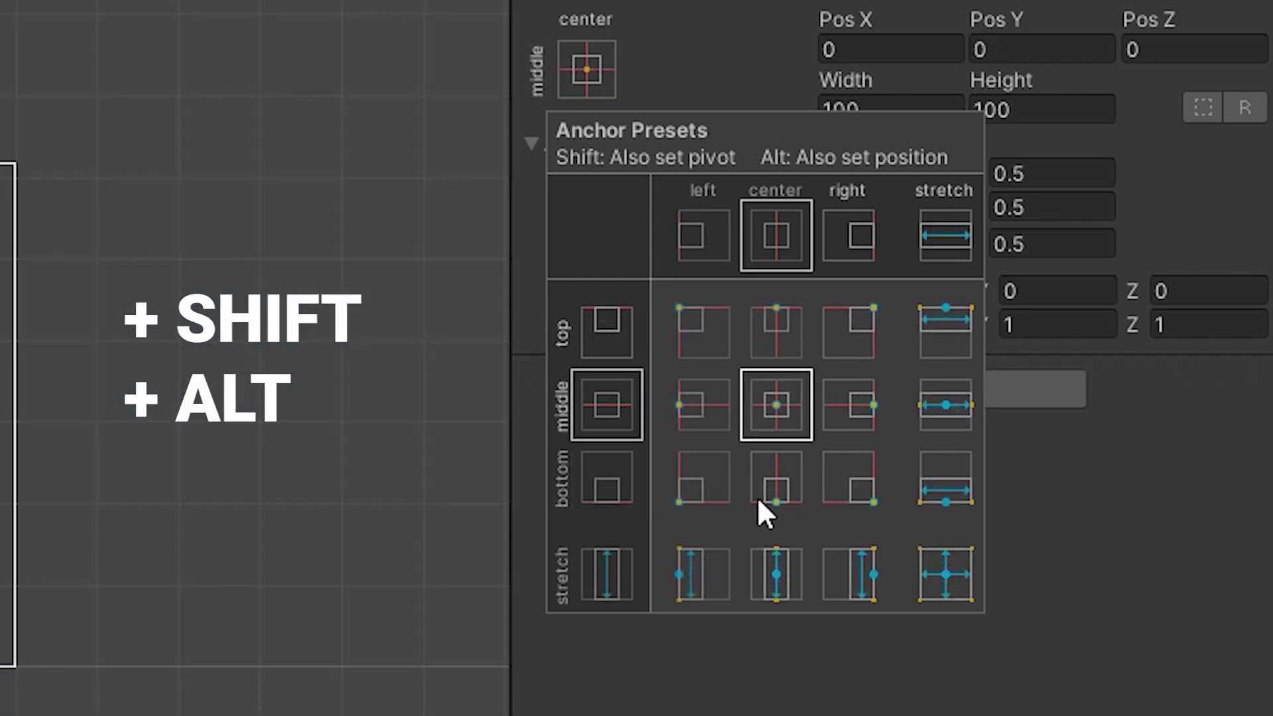
pyautogui.keyDown('alt'); pyautogui.keyDown('shift'); pyautogui.click(757, 496); pyautogui.keyUp('shift'); pyautogui.keyUp('alt')
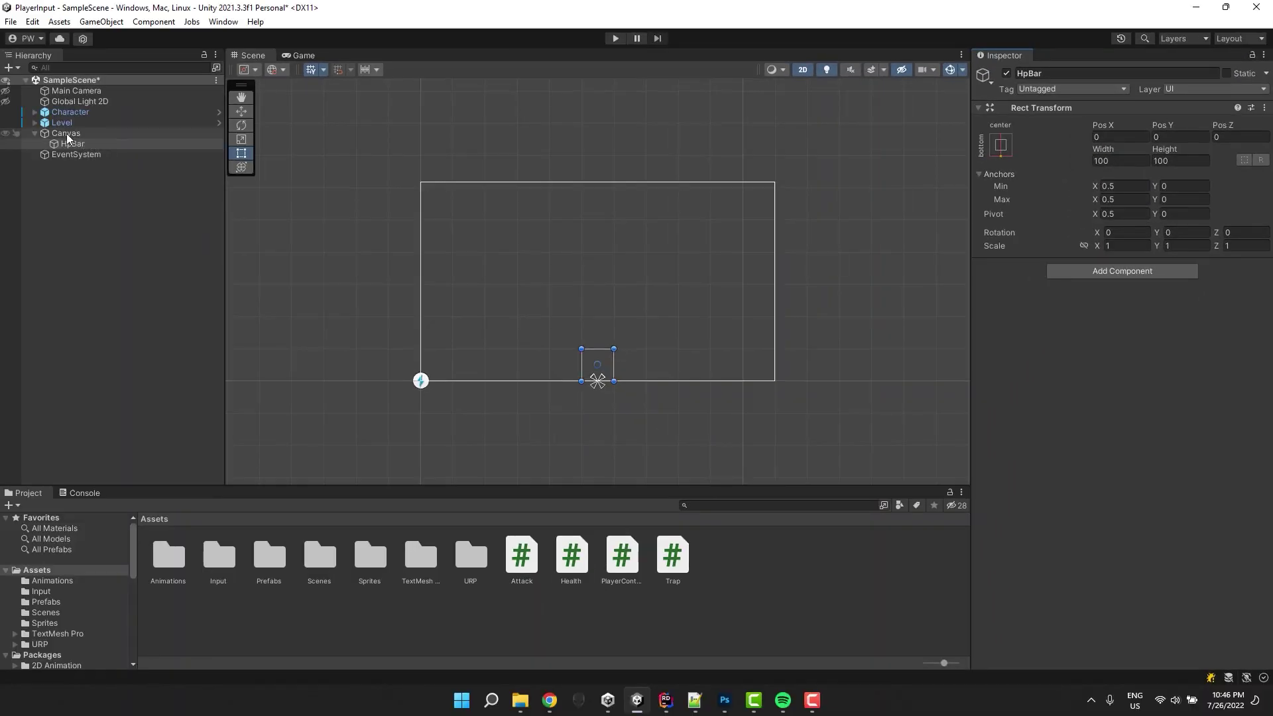
# Step: Set the Canvas Scaler to Scale With Screen Size with a reference resolution of 1920 by 1080
pyautogui.click(65, 132)
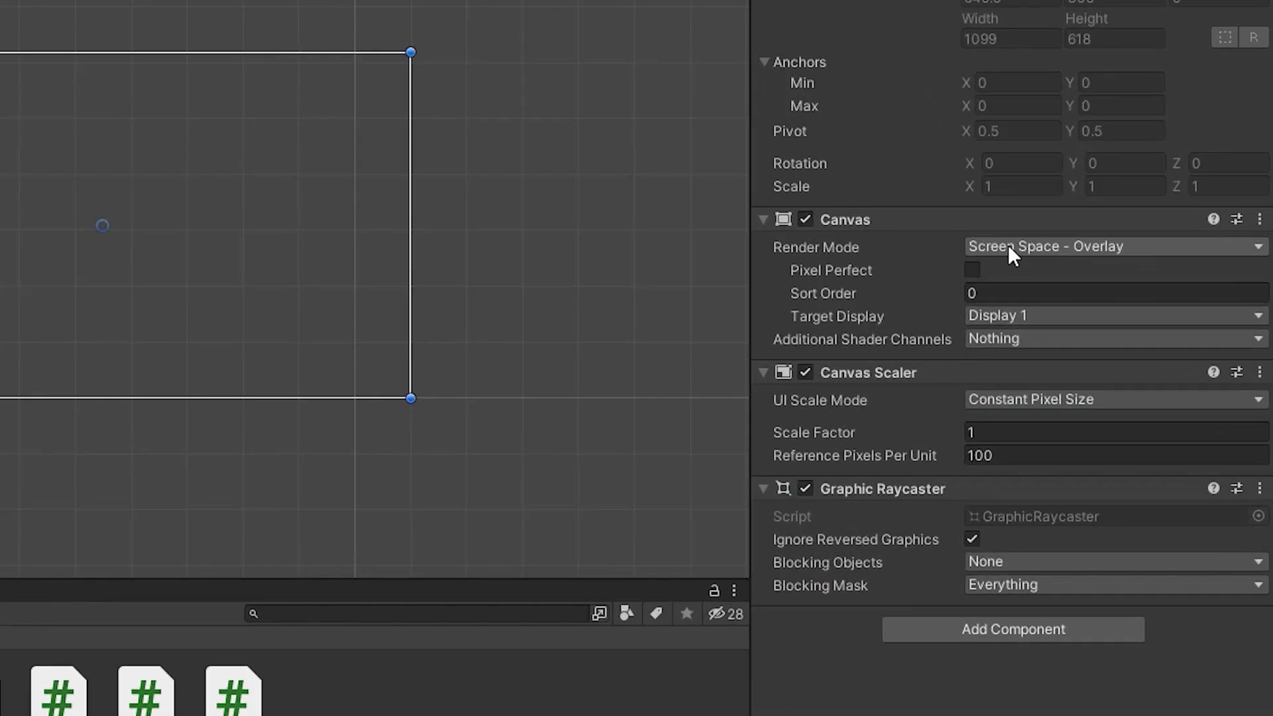
pyautogui.click(1175, 382)
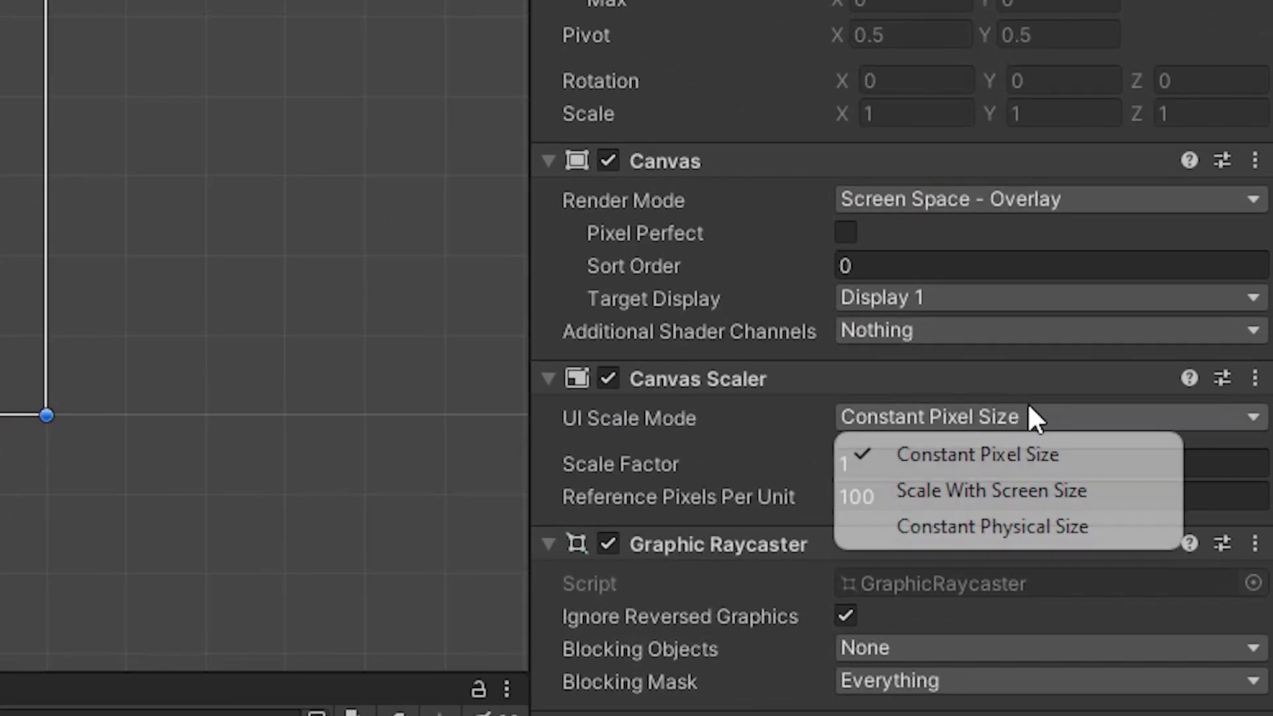
pyautogui.click(985, 492)
pyautogui.click(883, 463)
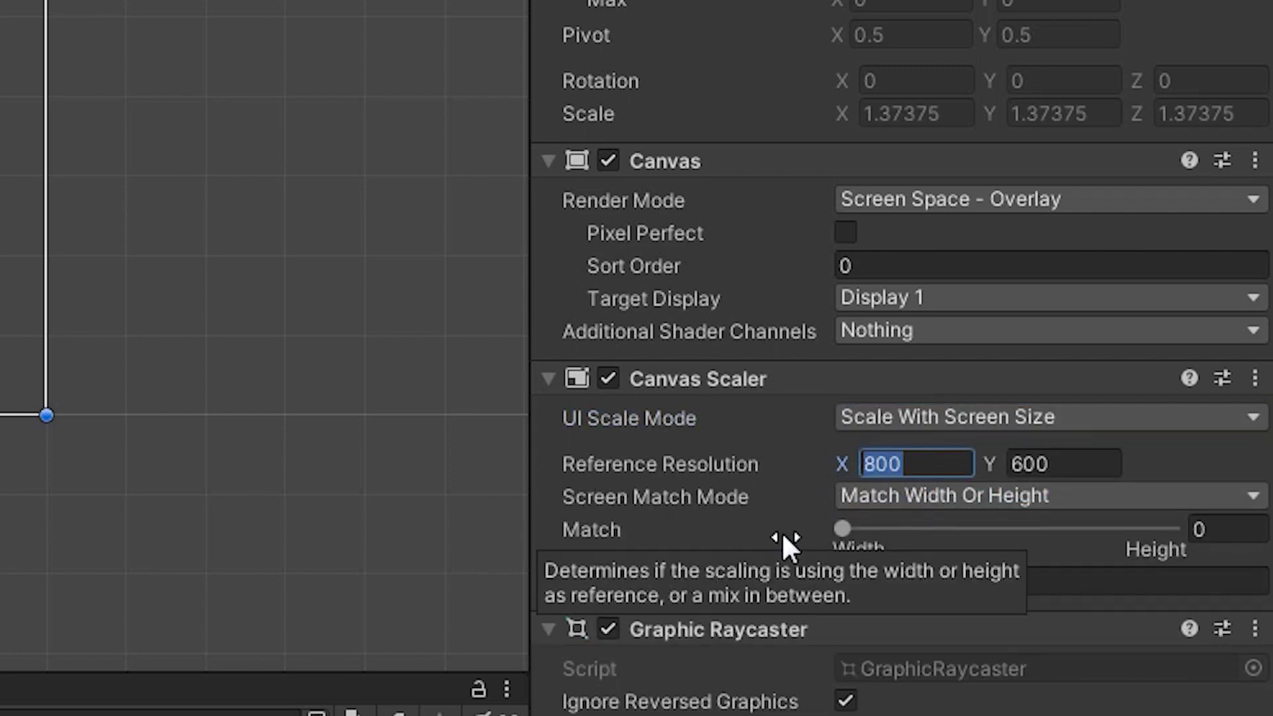
pyautogui.write('1920')
pyautogui.press('Tab')
pyautogui.write('1')
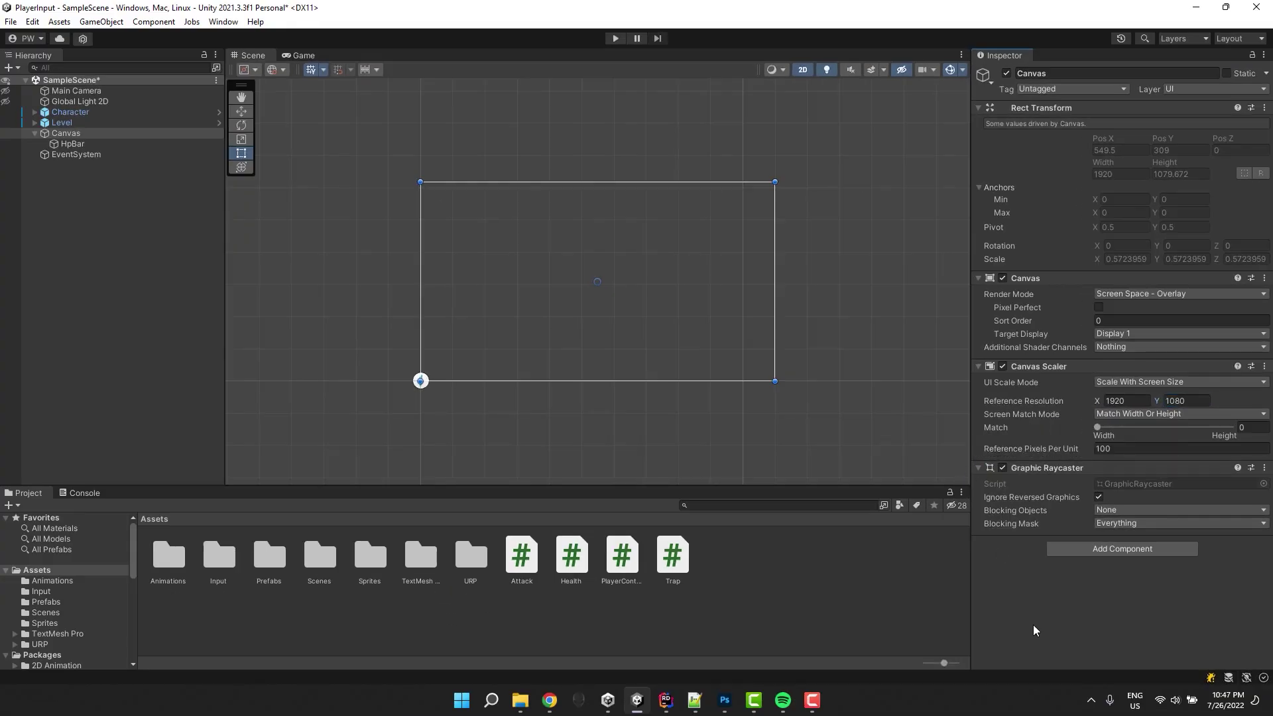
# Step: Set HpBar's width to 350 and its Pos Y to 30
pyautogui.click(66, 143)
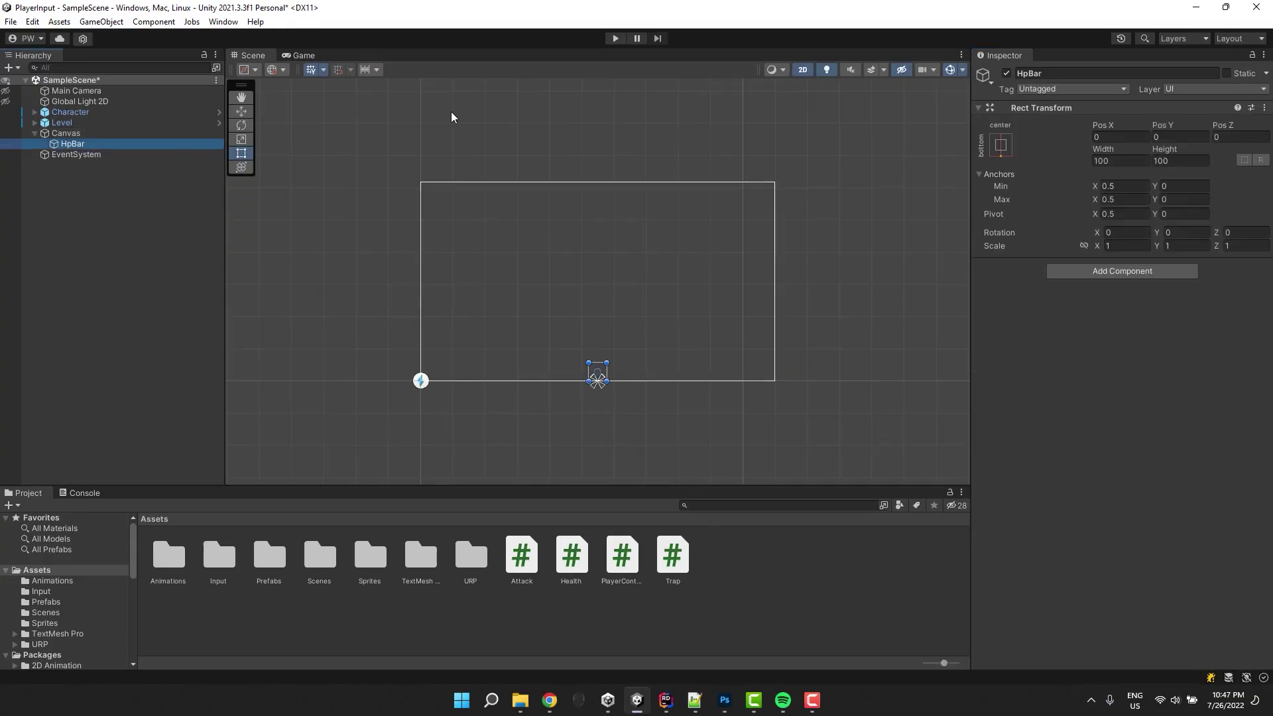
pyautogui.click(1102, 160)
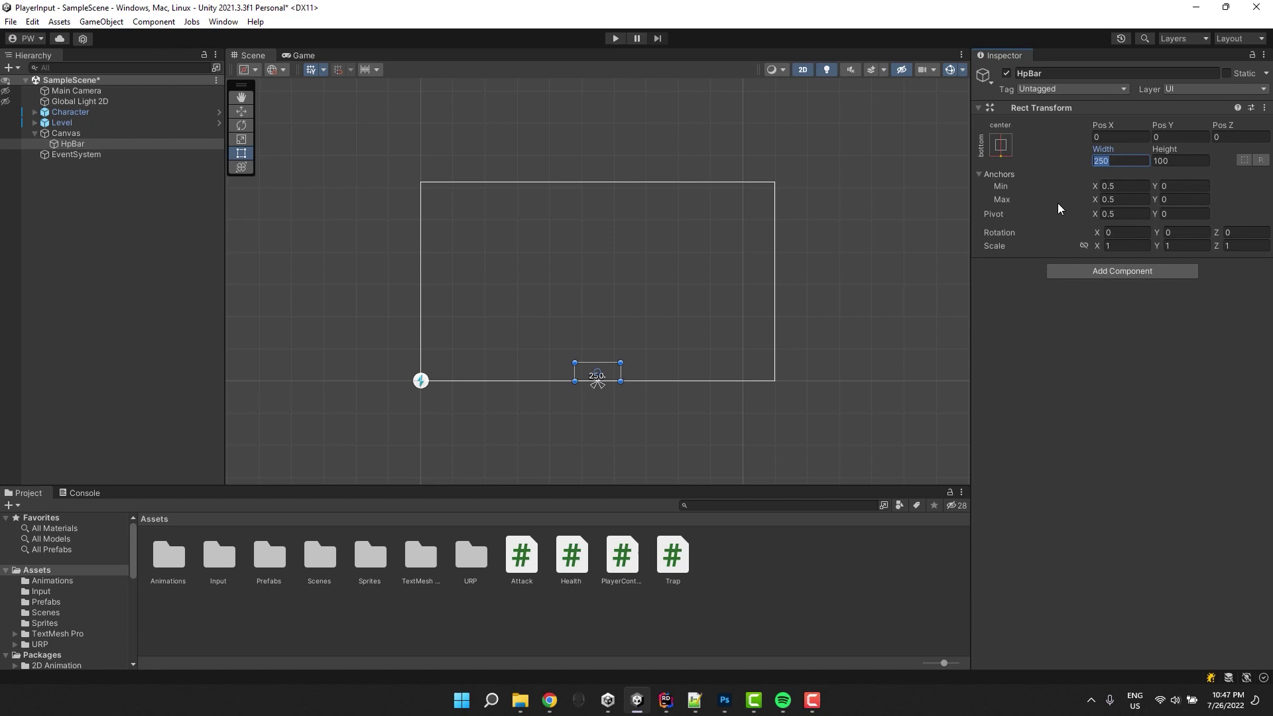
pyautogui.write('350')
pyautogui.press('Tab')
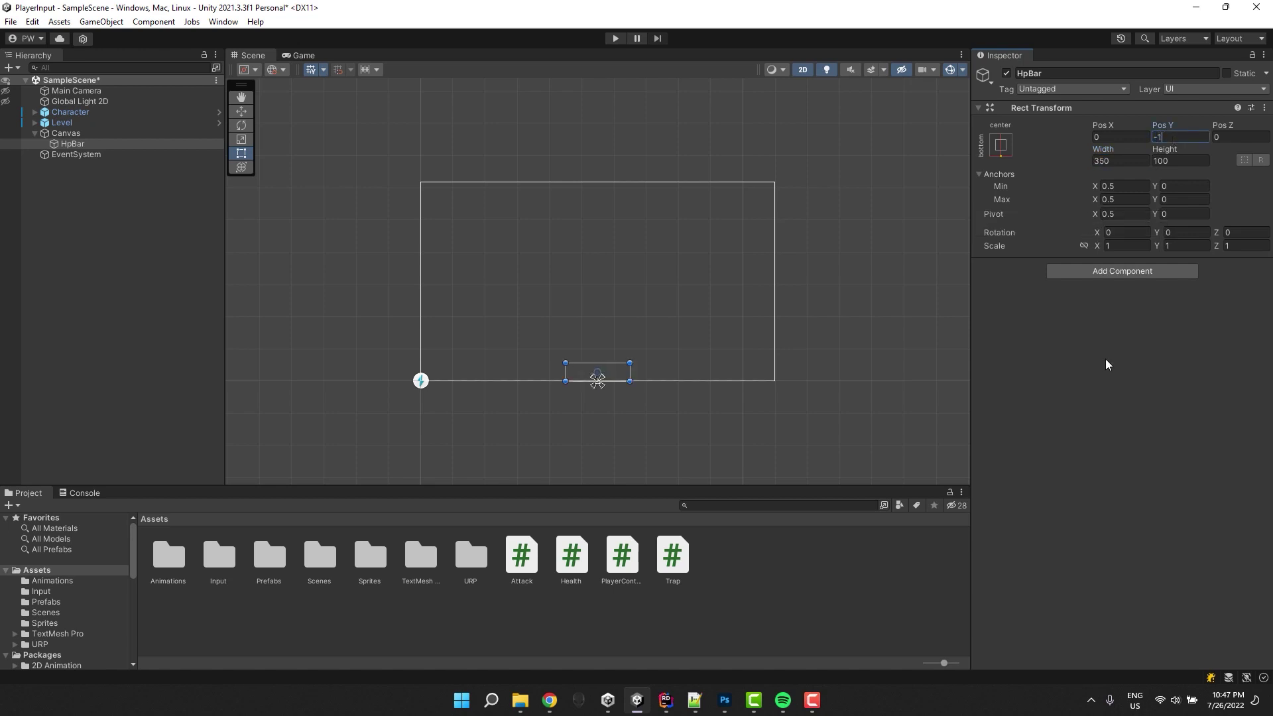
pyautogui.write('30')
pyautogui.press('Return')
pyautogui.scroll(10, 595, 441)
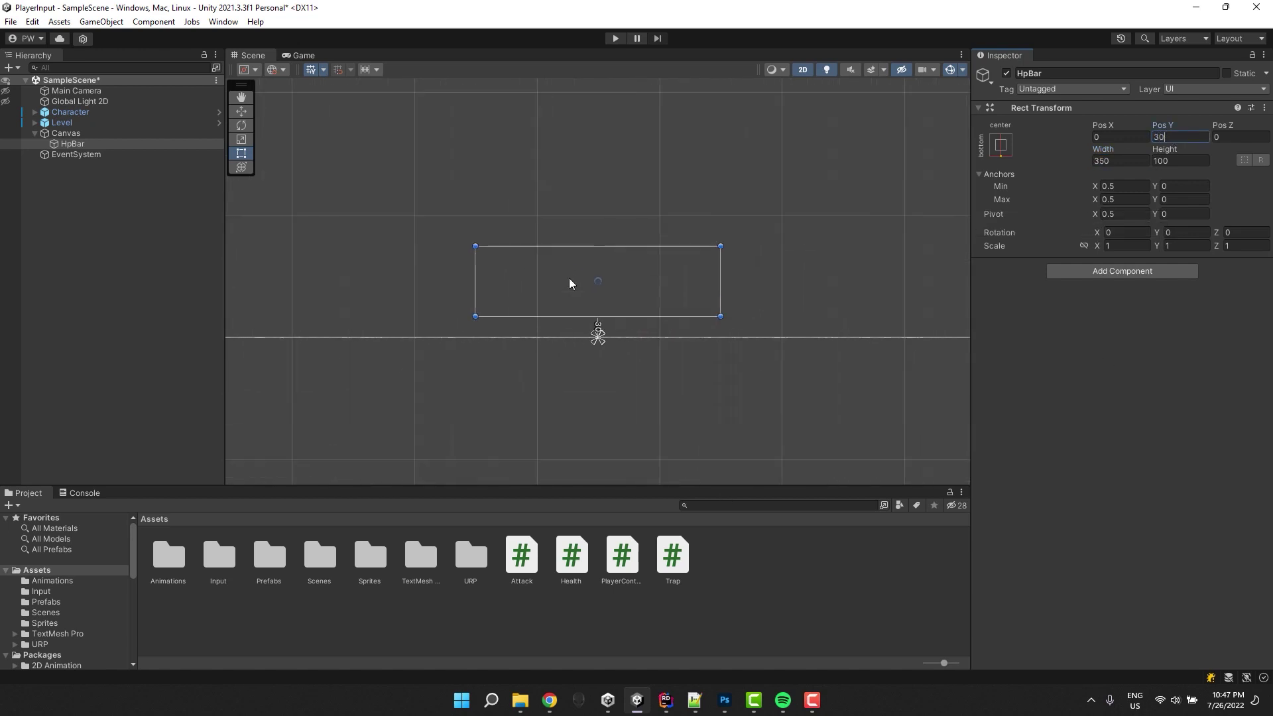
# Step: Try adding the HpBarFront sprite from the Sprites folder directly as a child of HpBar, and delete it again
pyautogui.click(61, 145)
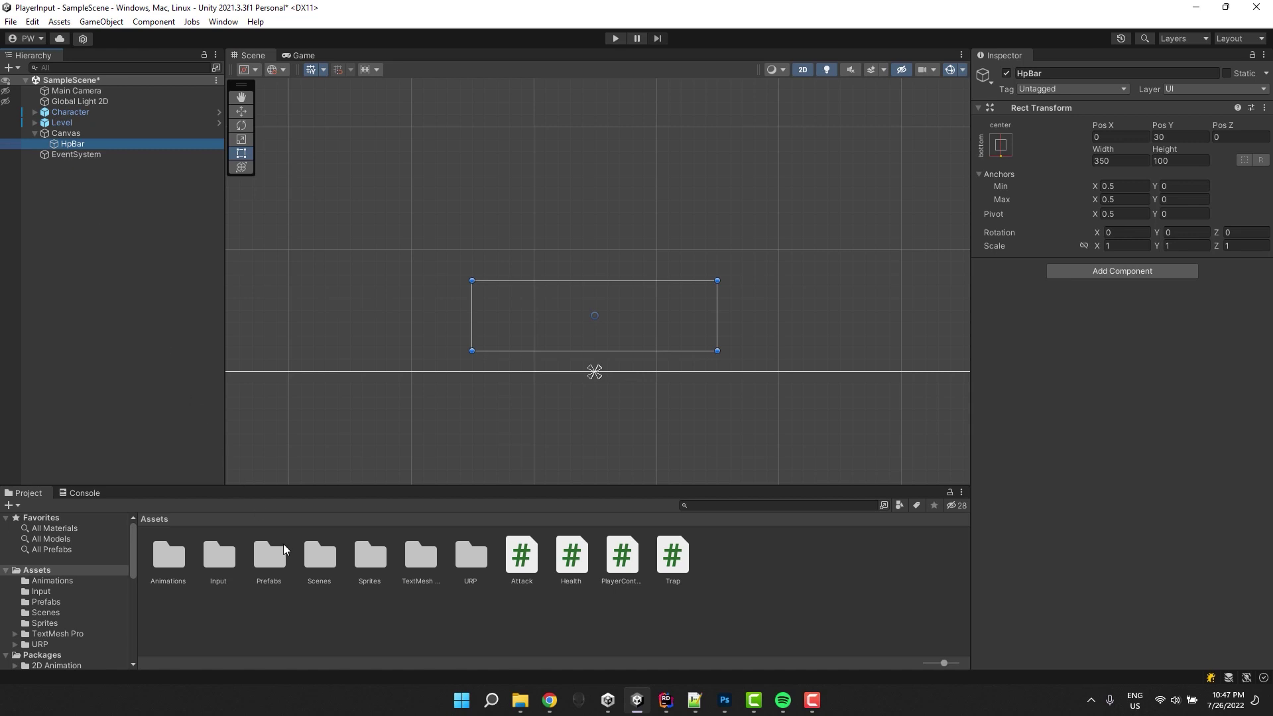
pyautogui.doubleClick(365, 554)
pyautogui.click(67, 144)
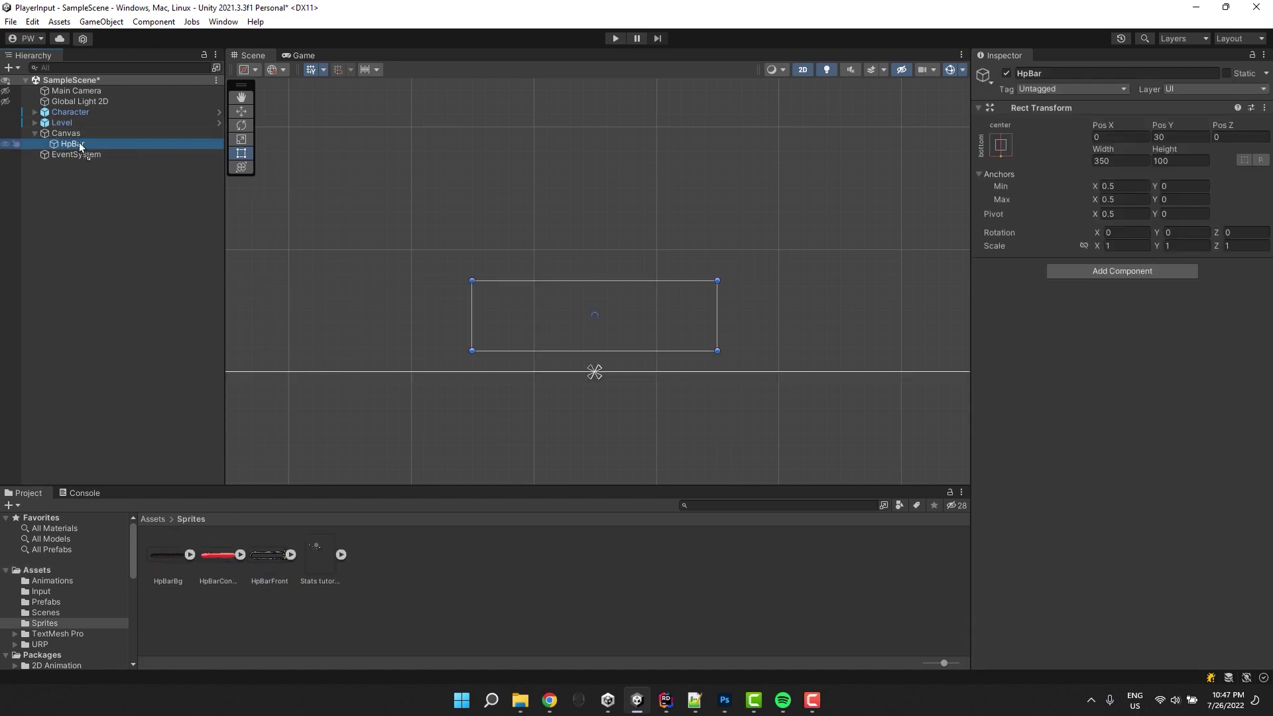
pyautogui.moveTo(80, 144); pyautogui.dragTo(72, 146)
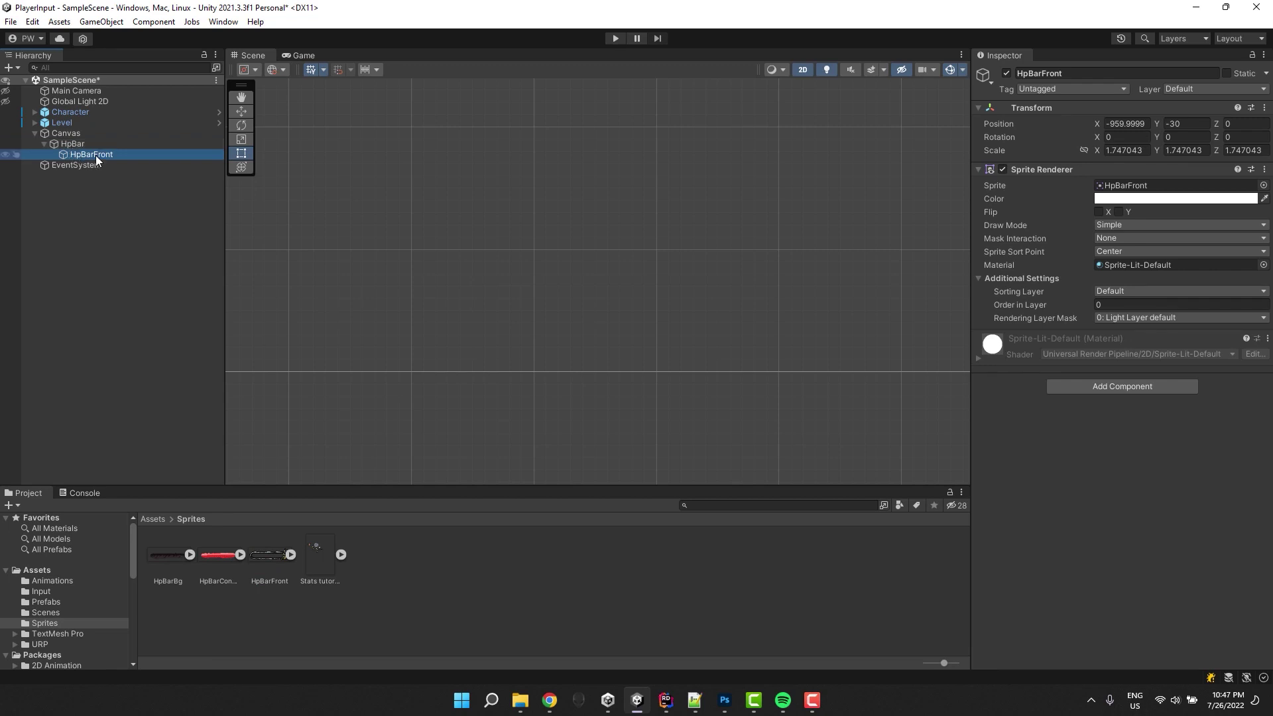
pyautogui.doubleClick(95, 155)
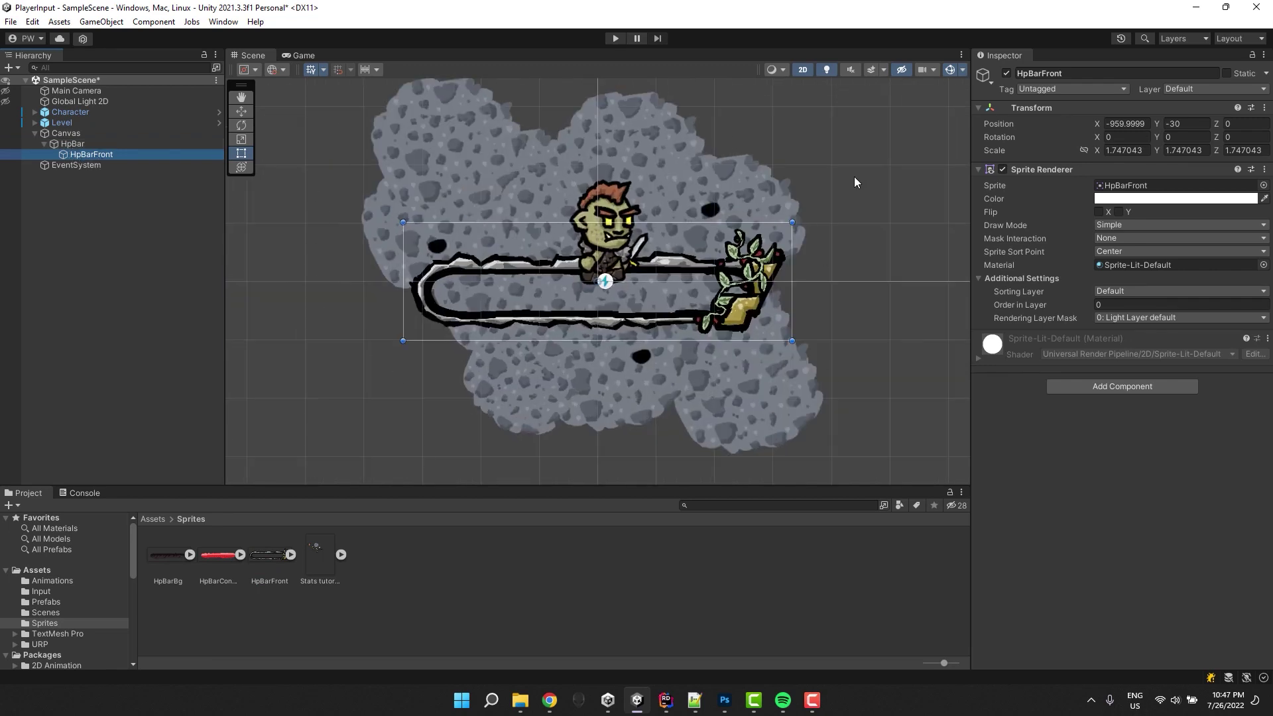
pyautogui.press('Delete')
# Step: Create a UI Image named HpBarBg as a child of HpBar
pyautogui.doubleClick(66, 143)
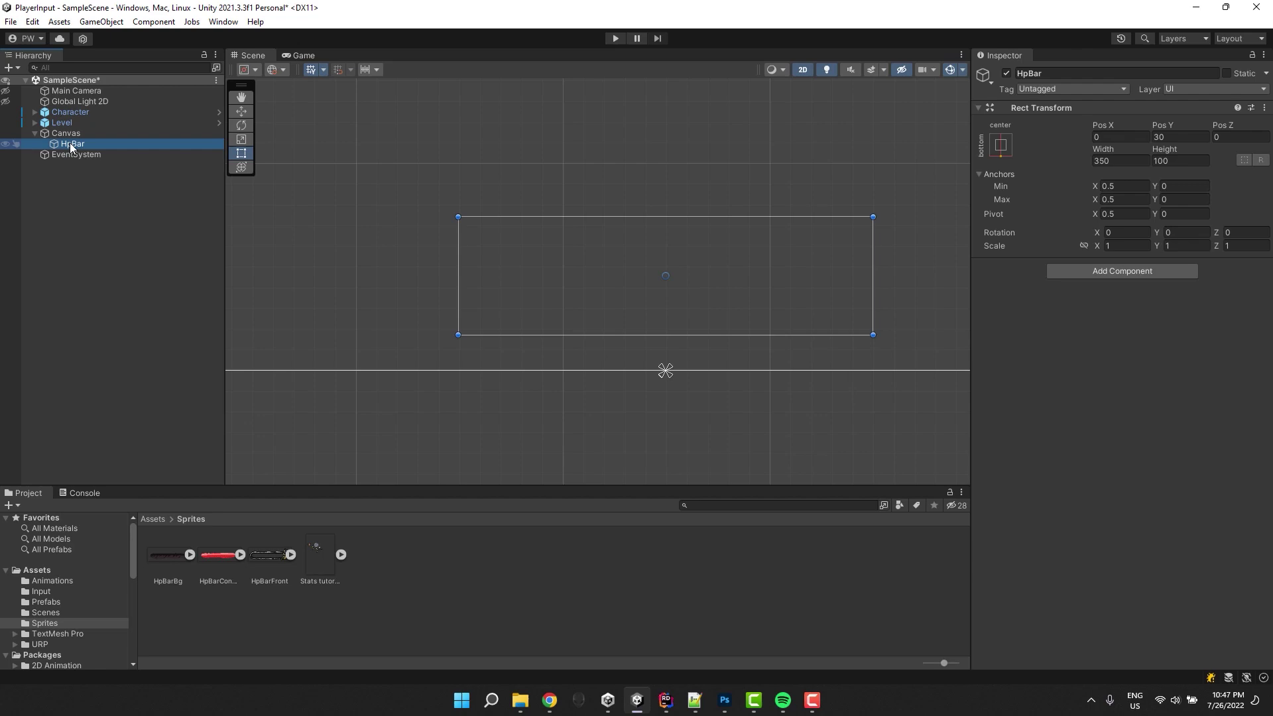
pyautogui.rightClick(70, 146)
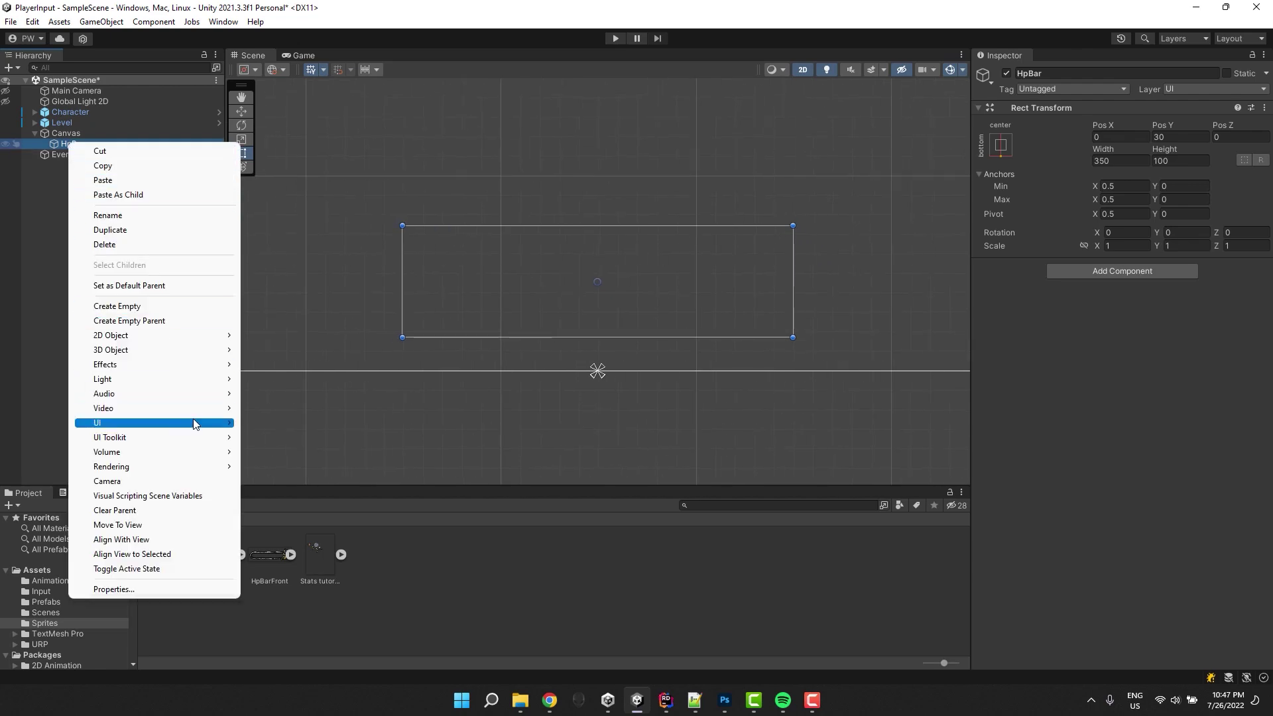
pyautogui.moveTo(199, 422)
pyautogui.click(268, 423)
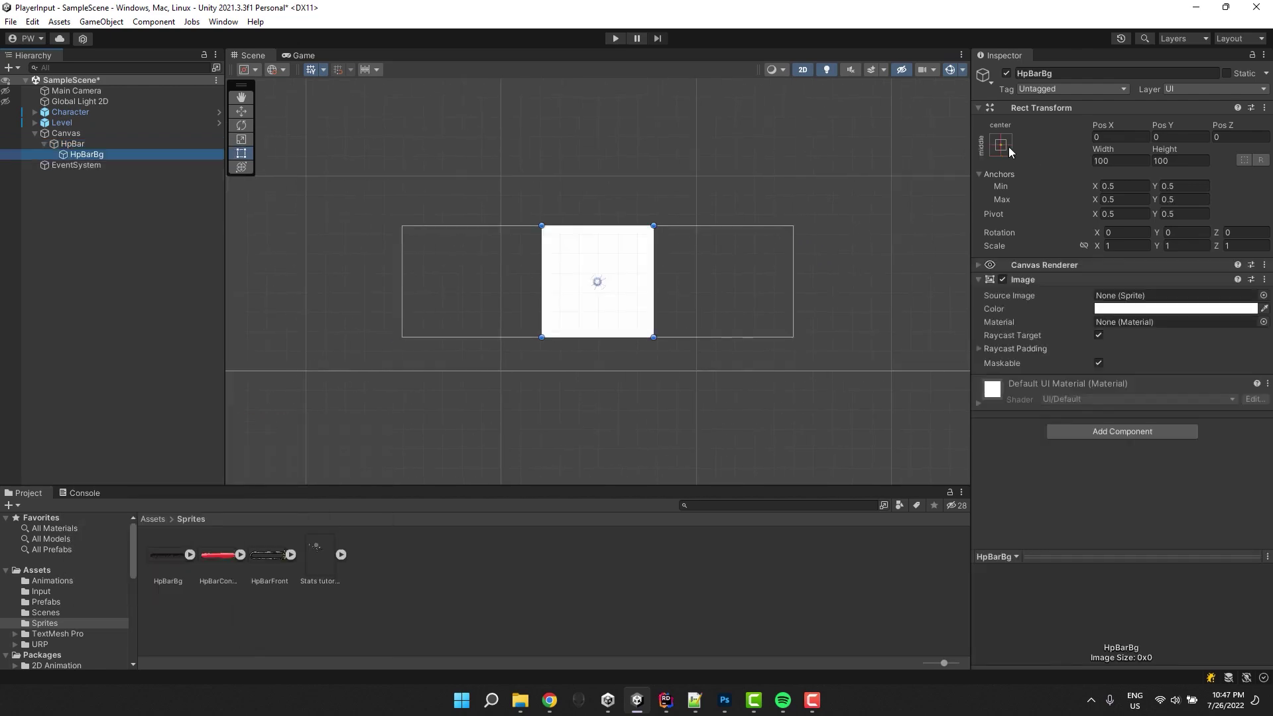
# Step: Anchor HpBarBg to stretch across its parent in both directions and assign the HpBarBg sprite as its source image
pyautogui.click(1007, 148)
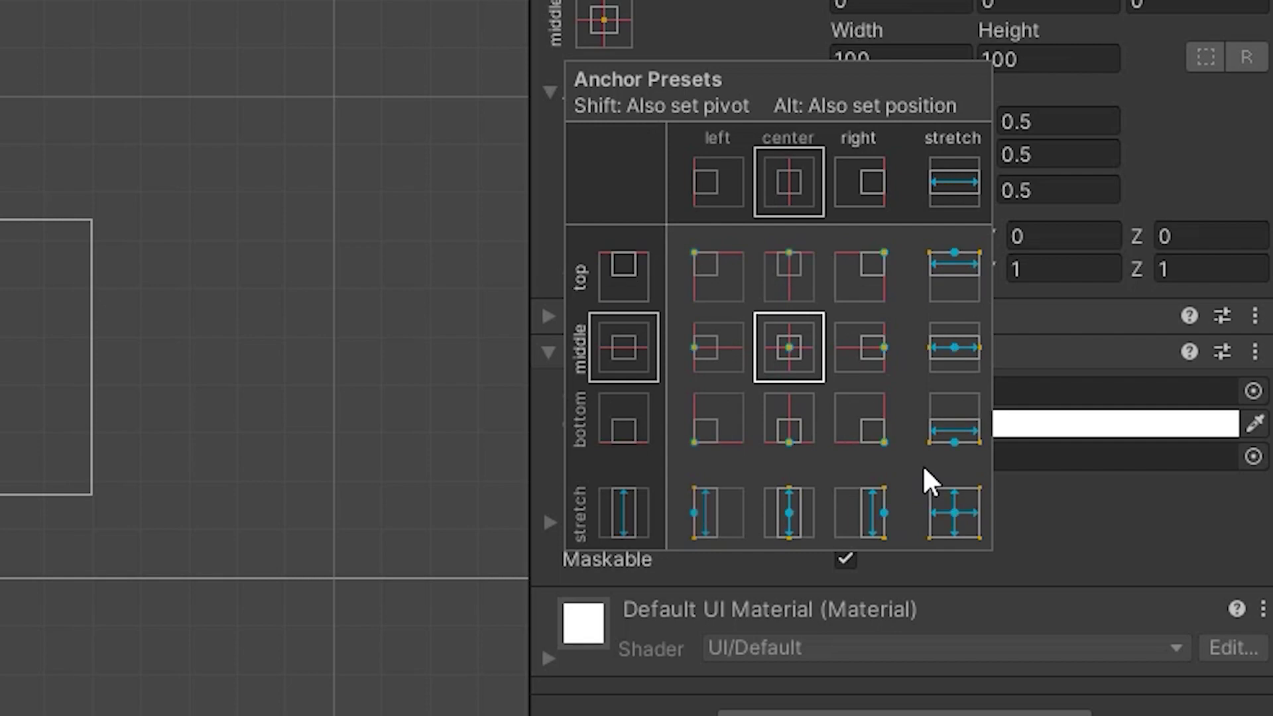
pyautogui.keyDown('alt'); pyautogui.keyDown('shift'); pyautogui.click(954, 512); pyautogui.keyUp('shift'); pyautogui.keyUp('alt')
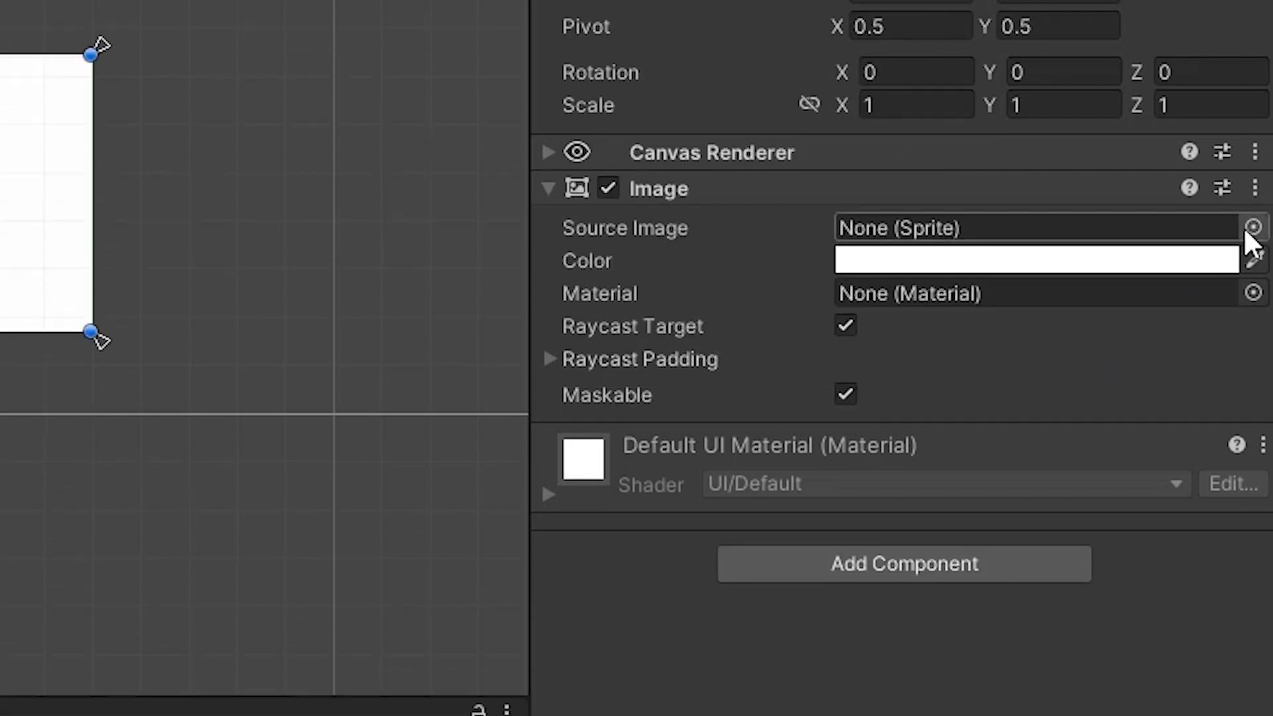
pyautogui.click(1253, 391)
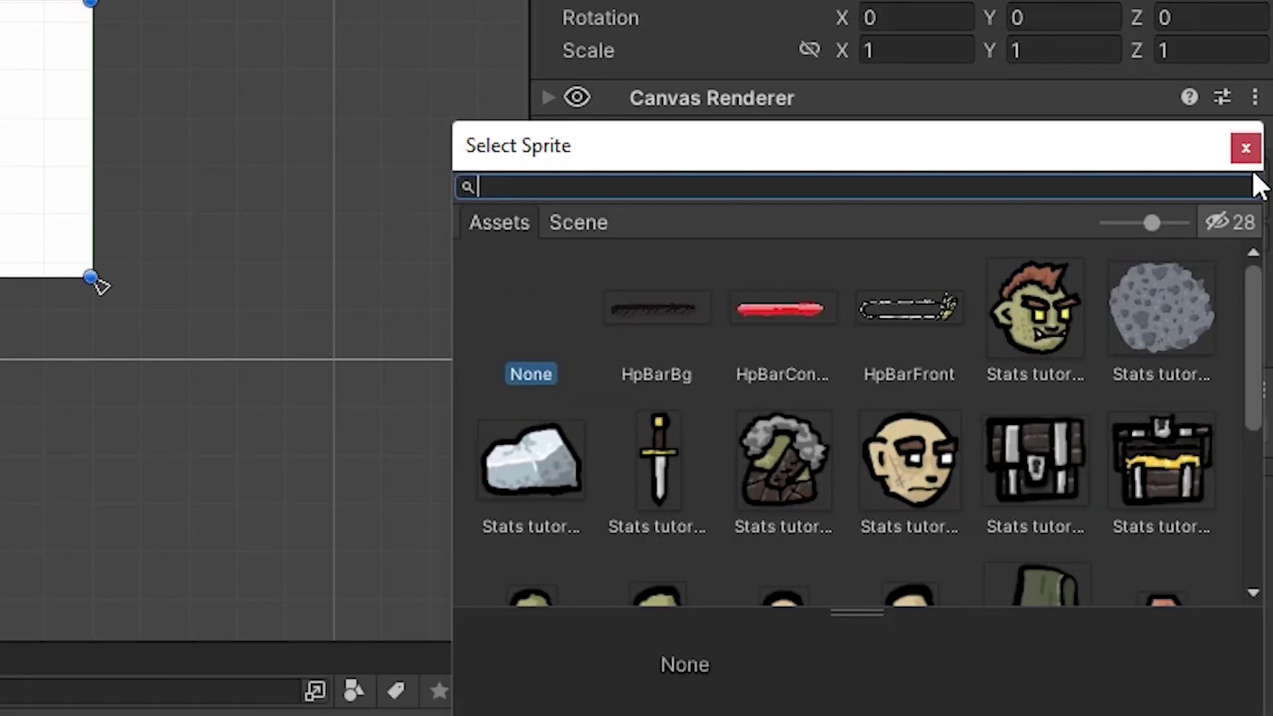
pyautogui.doubleClick(662, 308)
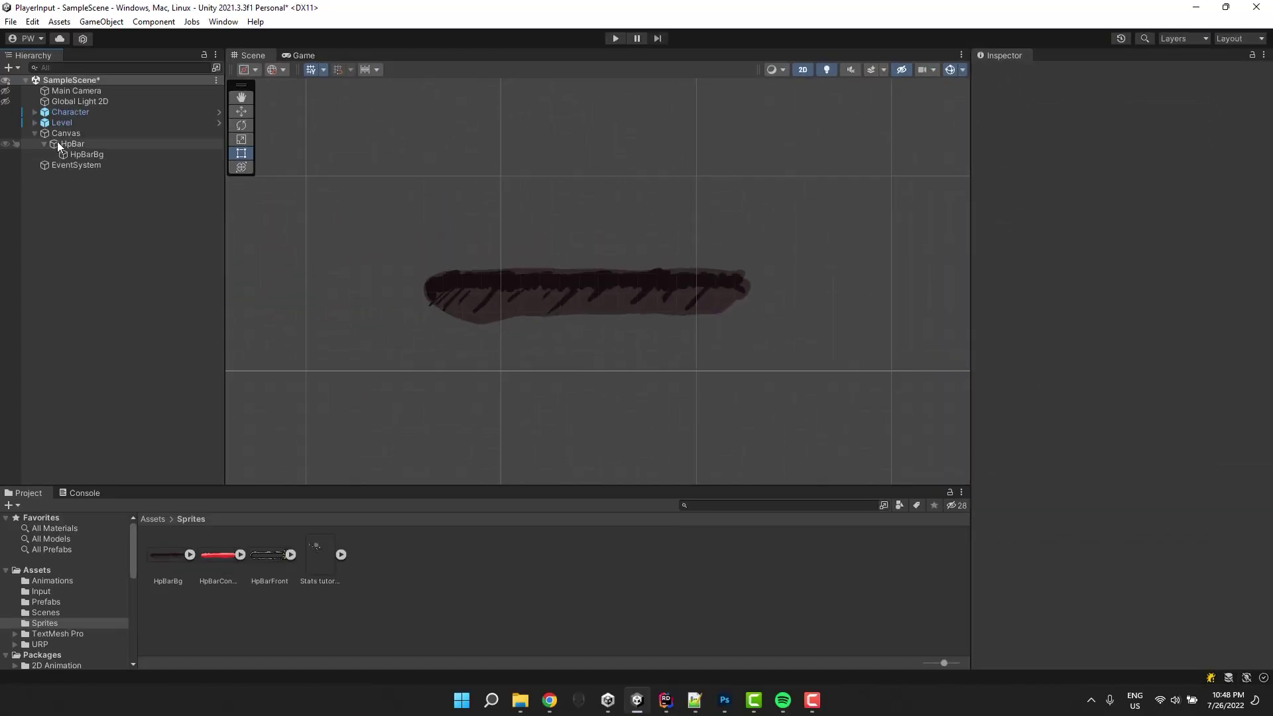
# Step: Create a second UI Image as a child of HpBar and name it HpBarFg
pyautogui.rightClick(57, 143)
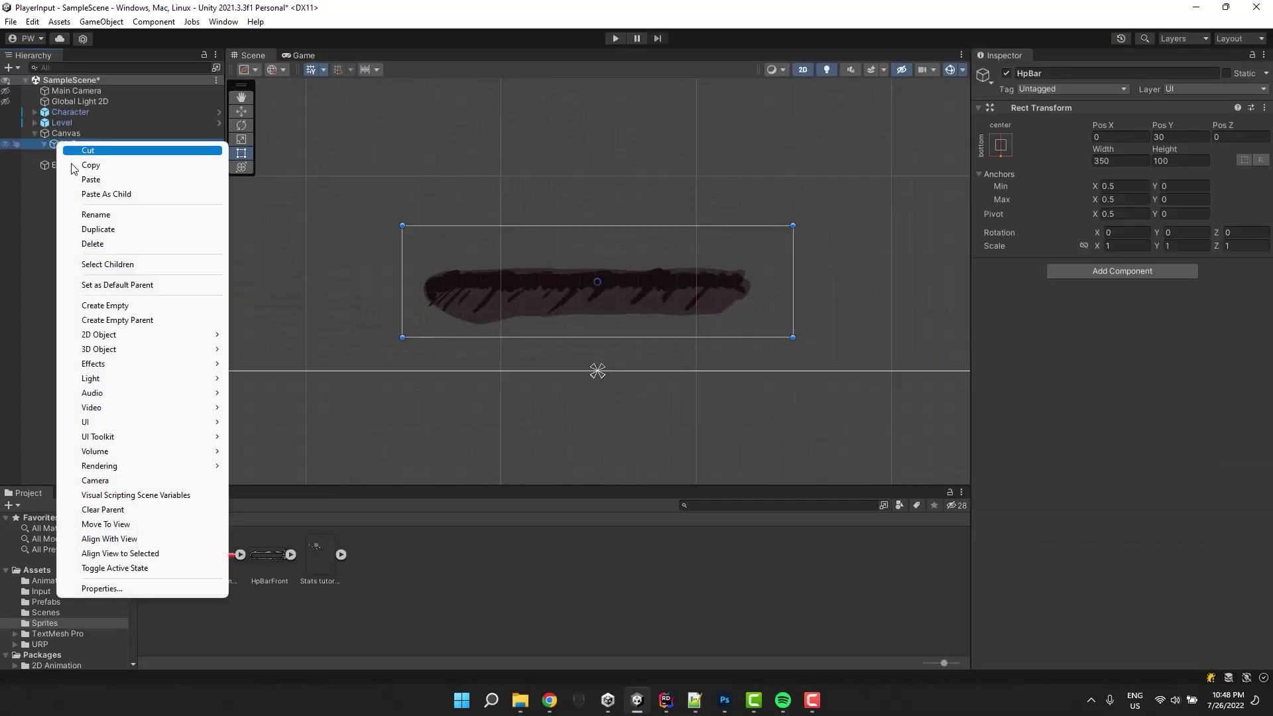
pyautogui.moveTo(99, 421)
pyautogui.click(258, 419)
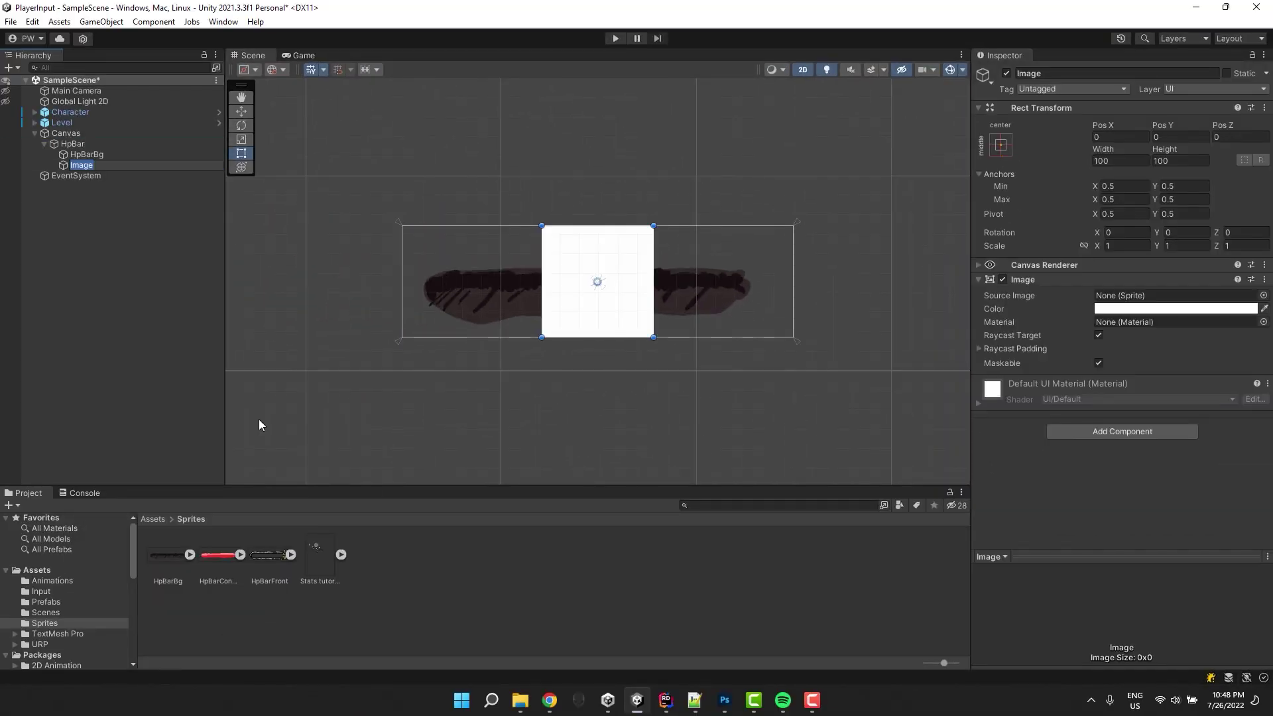
pyautogui.write('HpBarFg')
pyautogui.press('Return')
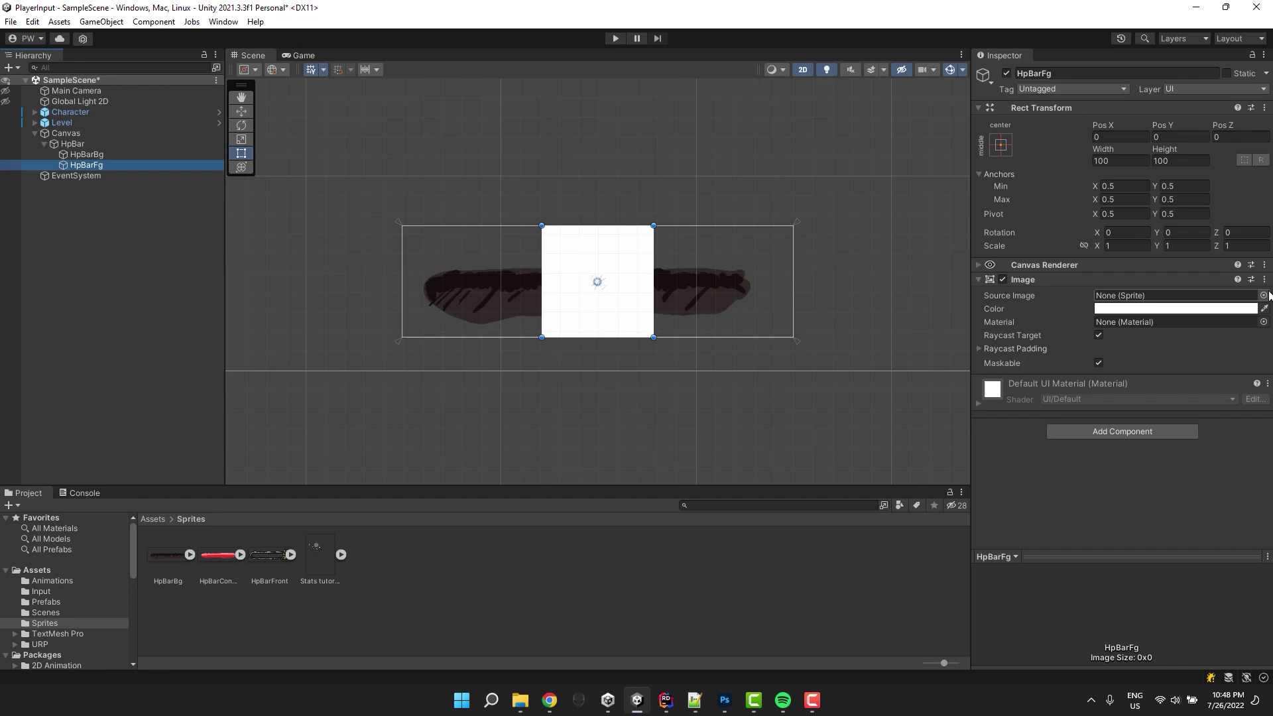
# Step: Stretch HpBarFg over the whole HpBar and assign the HpBarFront sprite as its source image
pyautogui.click(1001, 144)
pyautogui.keyDown('alt'); pyautogui.click(1142, 344); pyautogui.keyUp('alt')
pyautogui.click(1263, 295)
pyautogui.scroll(-1, 1037, 359)
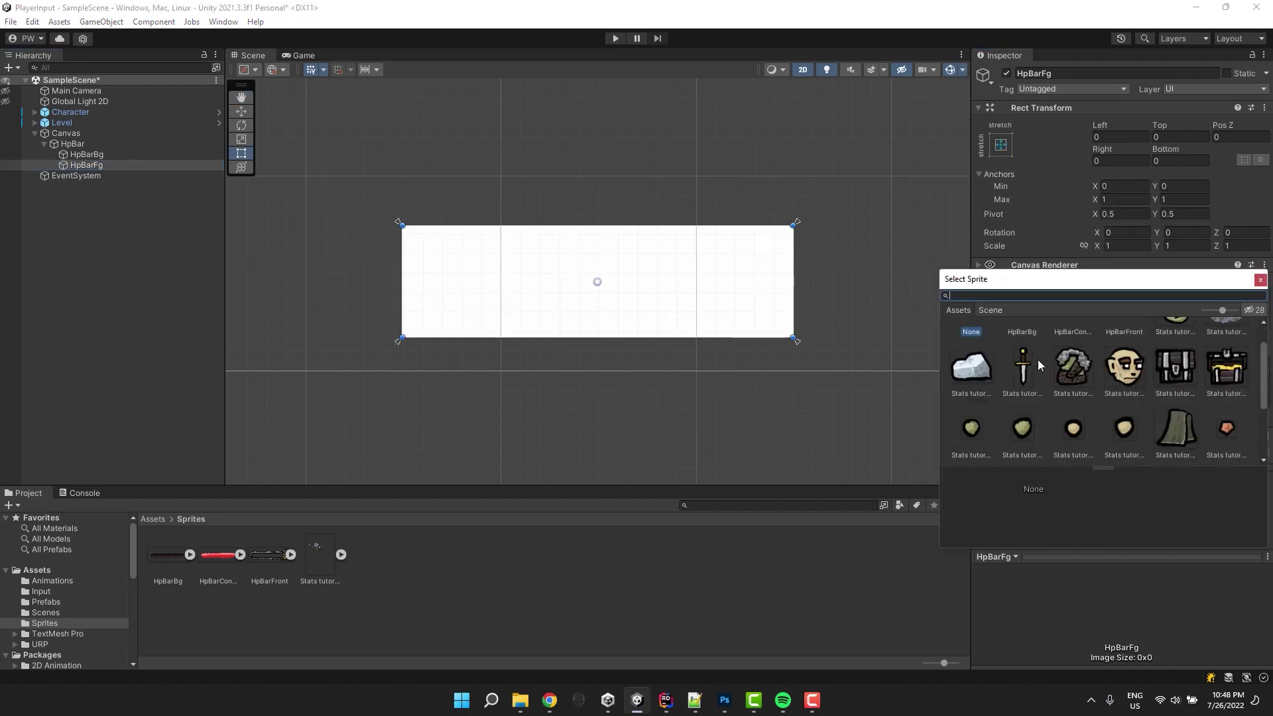
pyautogui.scroll(1, 1037, 359)
pyautogui.doubleClick(1123, 348)
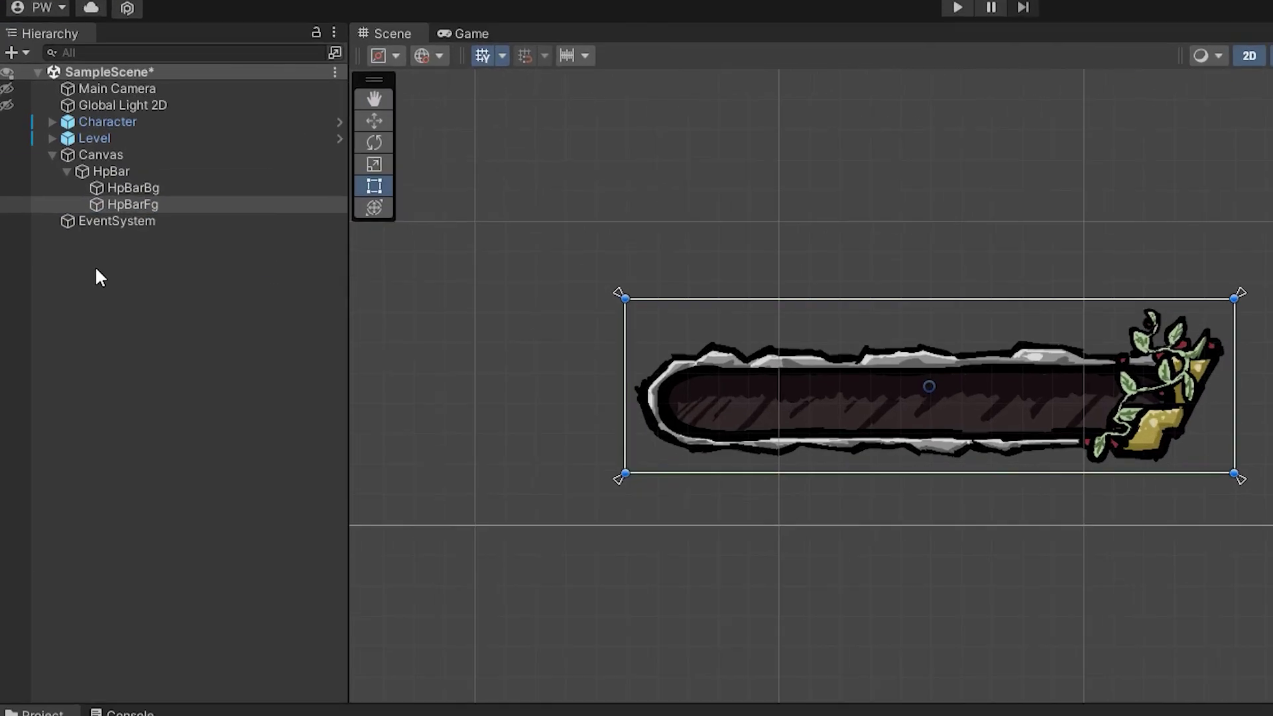
# Step: Create an empty child of HpBar named HpBarMask and place it between HpBarBg and HpBarFg in the hierarchy
pyautogui.click(61, 144)
pyautogui.rightClick(61, 143)
pyautogui.click(149, 301)
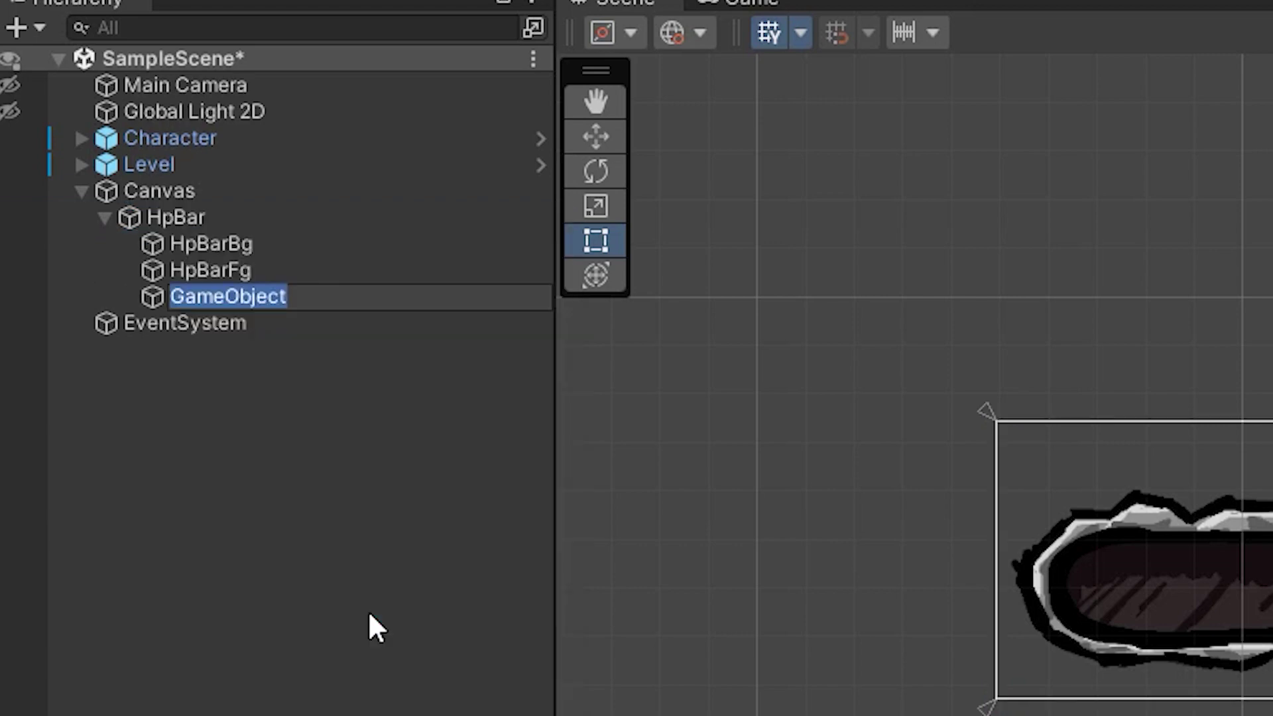
pyautogui.write('HpBarMask')
pyautogui.press('Return')
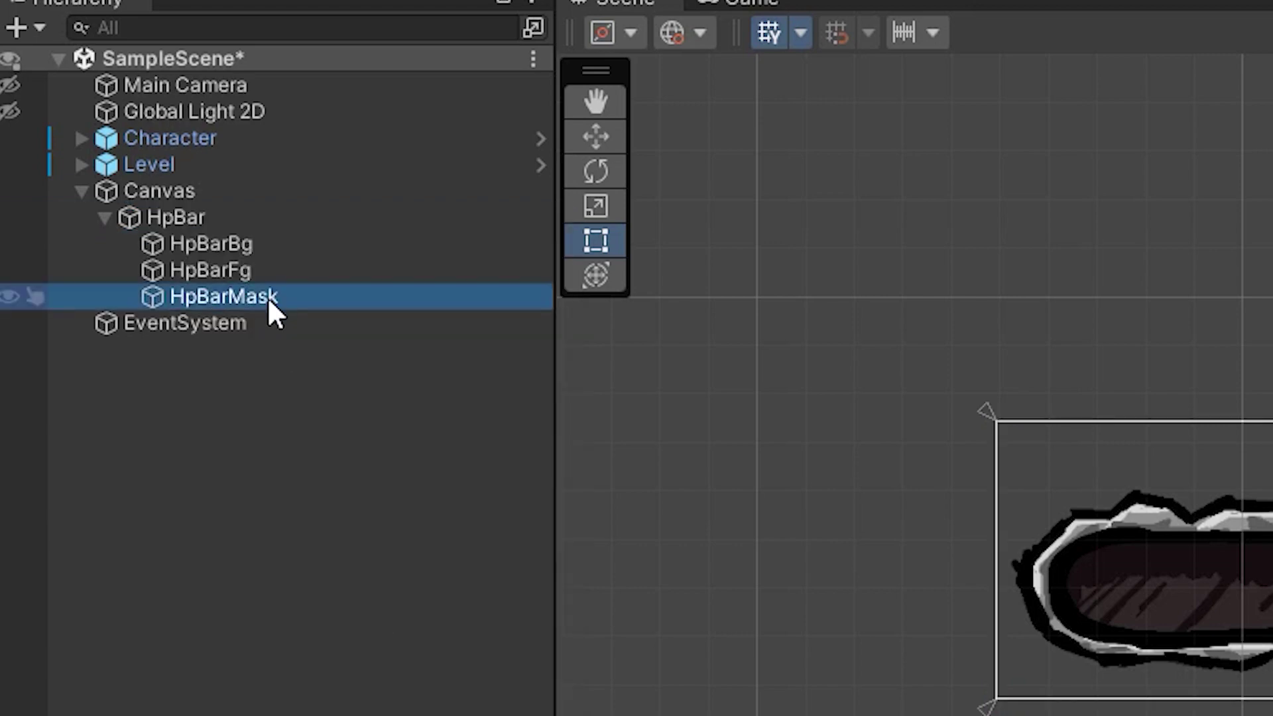
pyautogui.moveTo(268, 297); pyautogui.dragTo(241, 269)
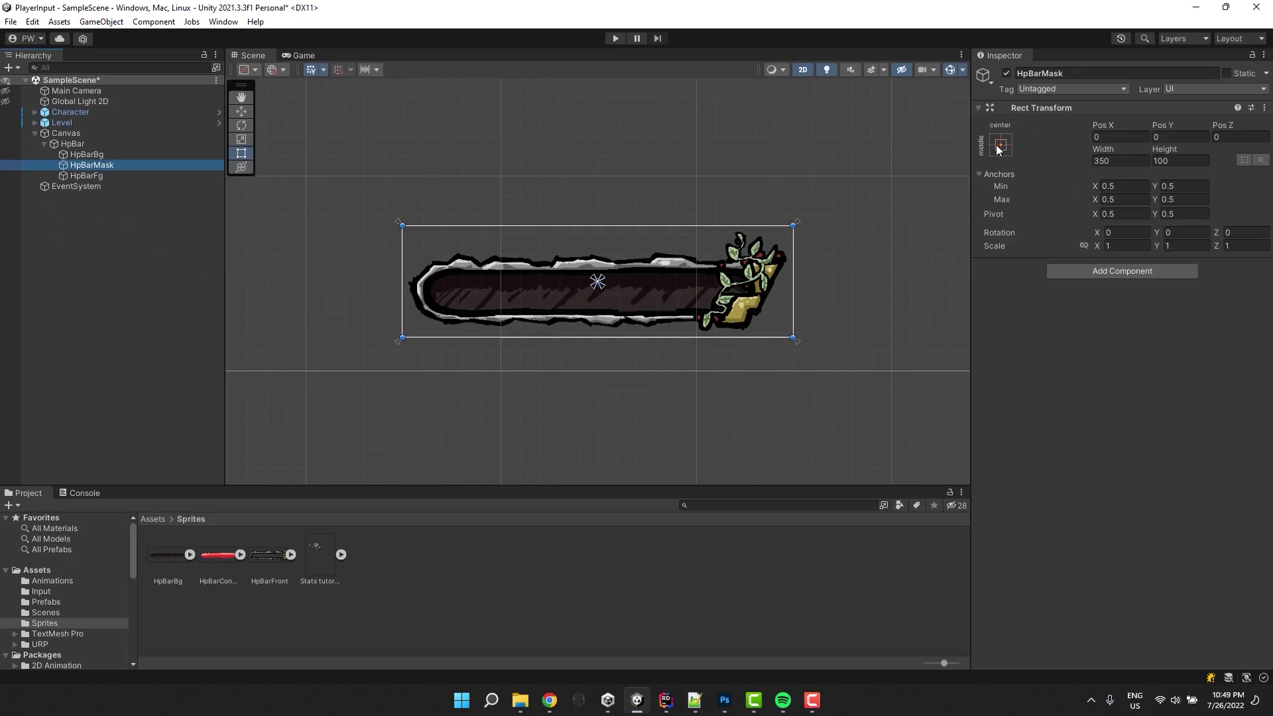
# Step: Stretch HpBarMask over the whole HpBar and add a Rect Mask 2D component to it
pyautogui.click(1001, 145)
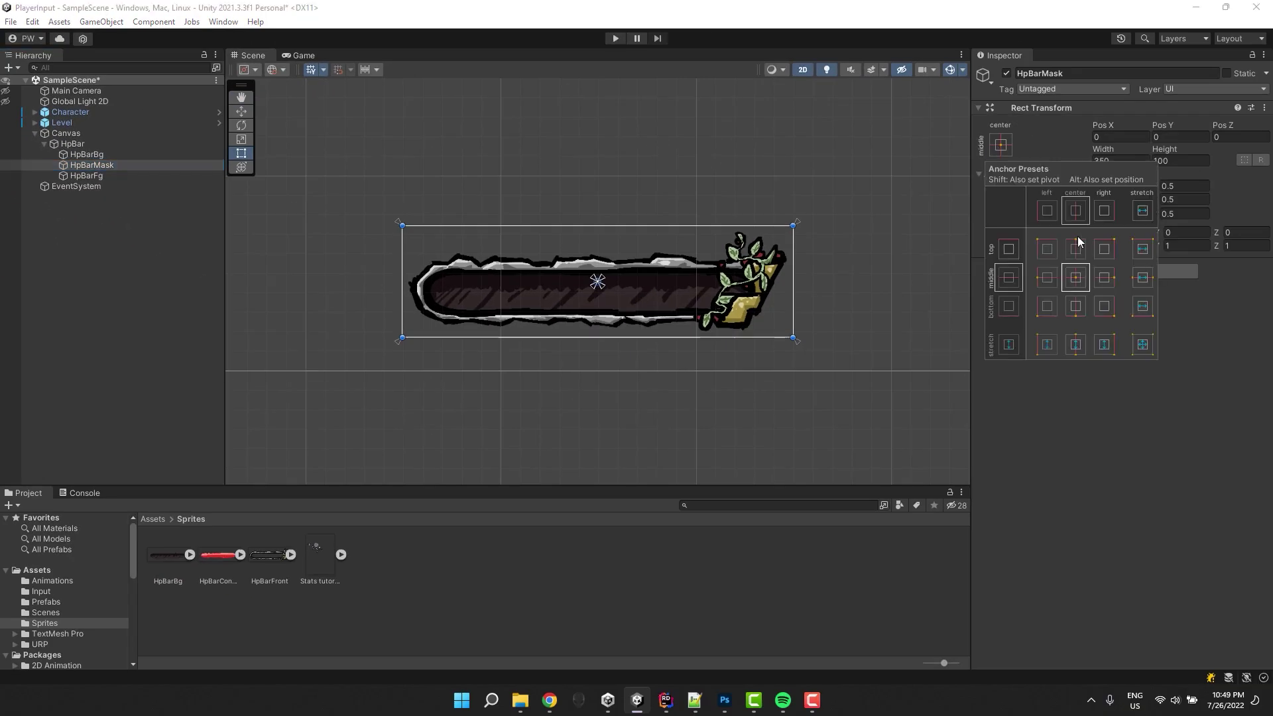
pyautogui.click(1144, 346)
pyautogui.click(1122, 272)
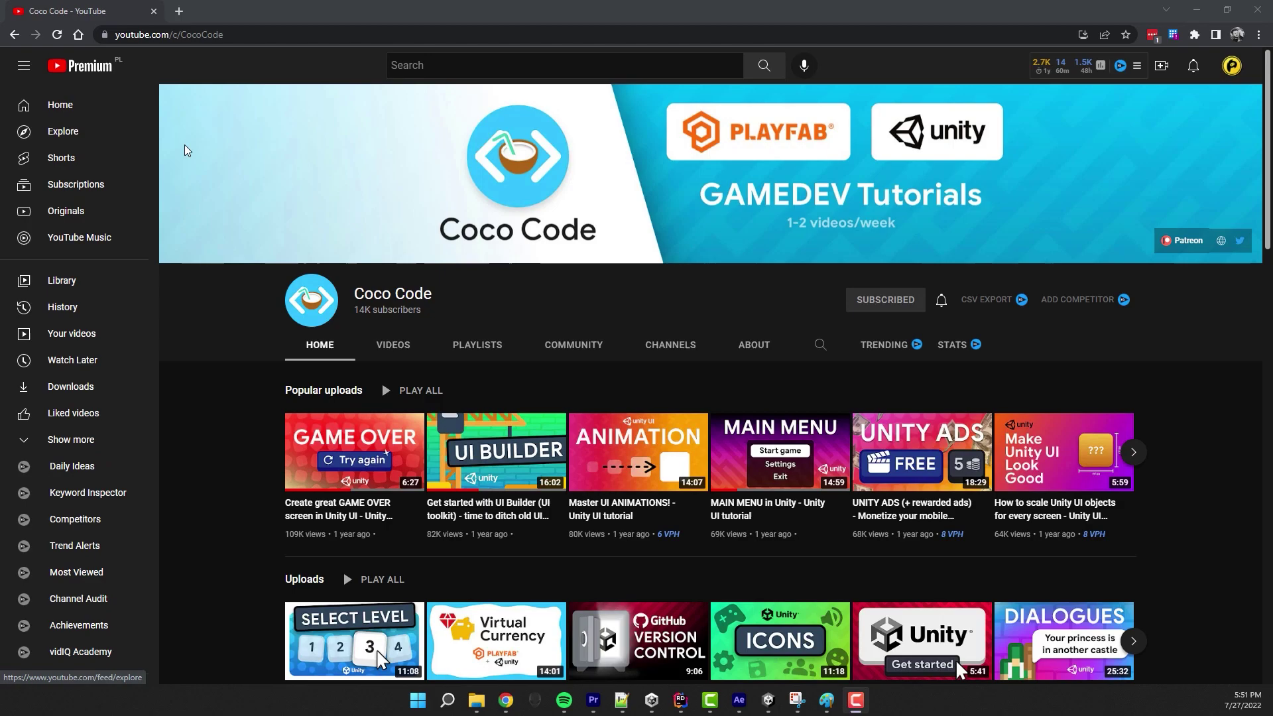
pyautogui.scroll(-10, 184, 145)
pyautogui.scroll(-5, 185, 150)
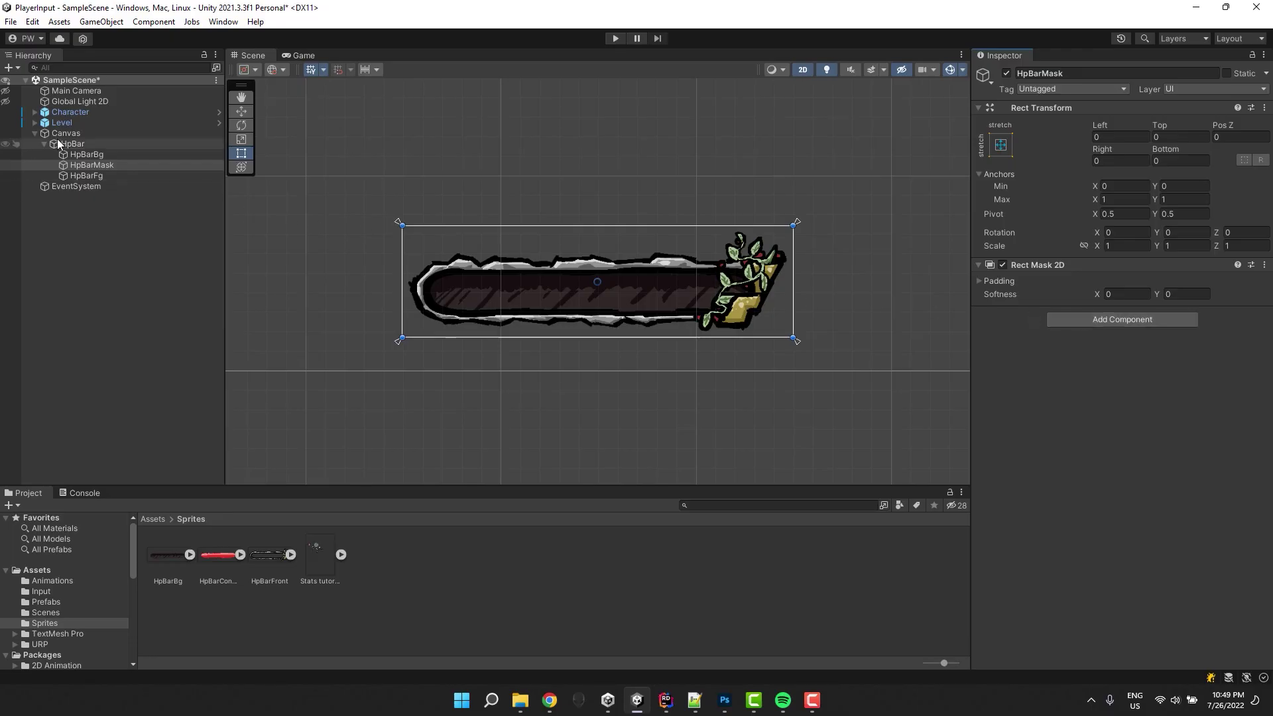
# Step: Add a UI Image as a child of HpBarMask, assign the HpBarContent sprite and stretch it over the mask
pyautogui.rightClick(78, 164)
pyautogui.moveTo(166, 445)
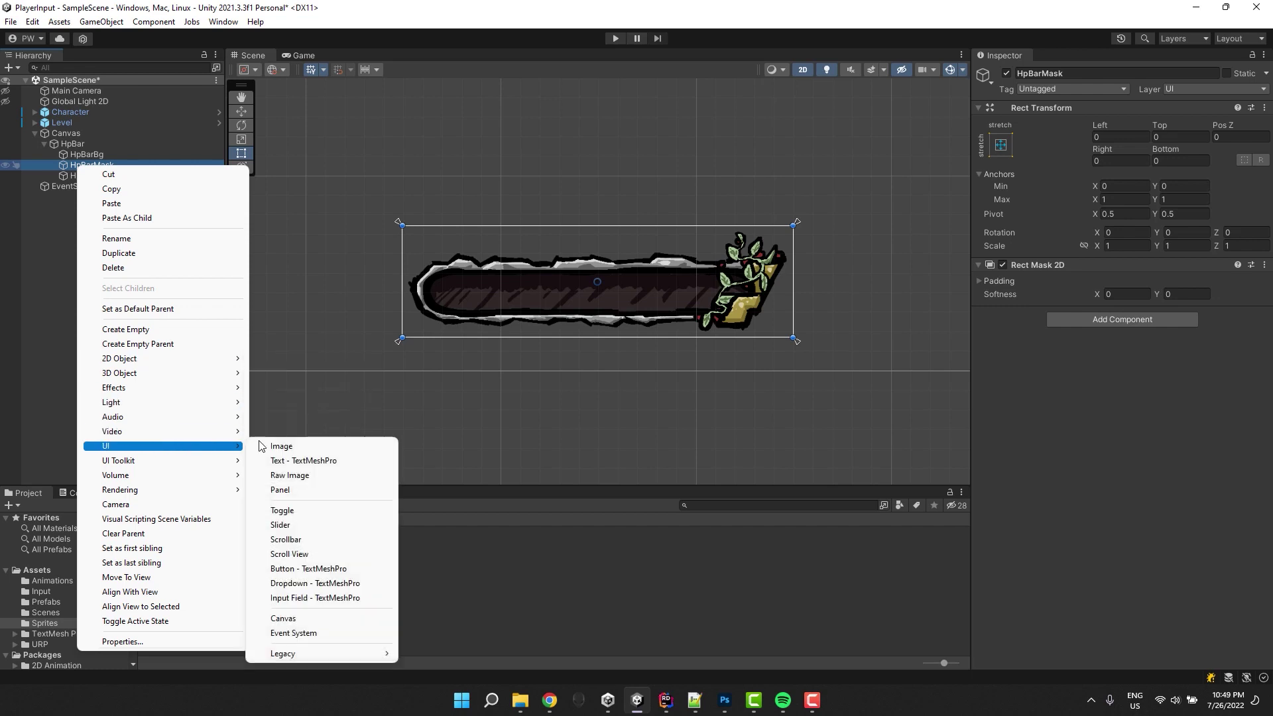
pyautogui.click(278, 440)
pyautogui.click(1264, 297)
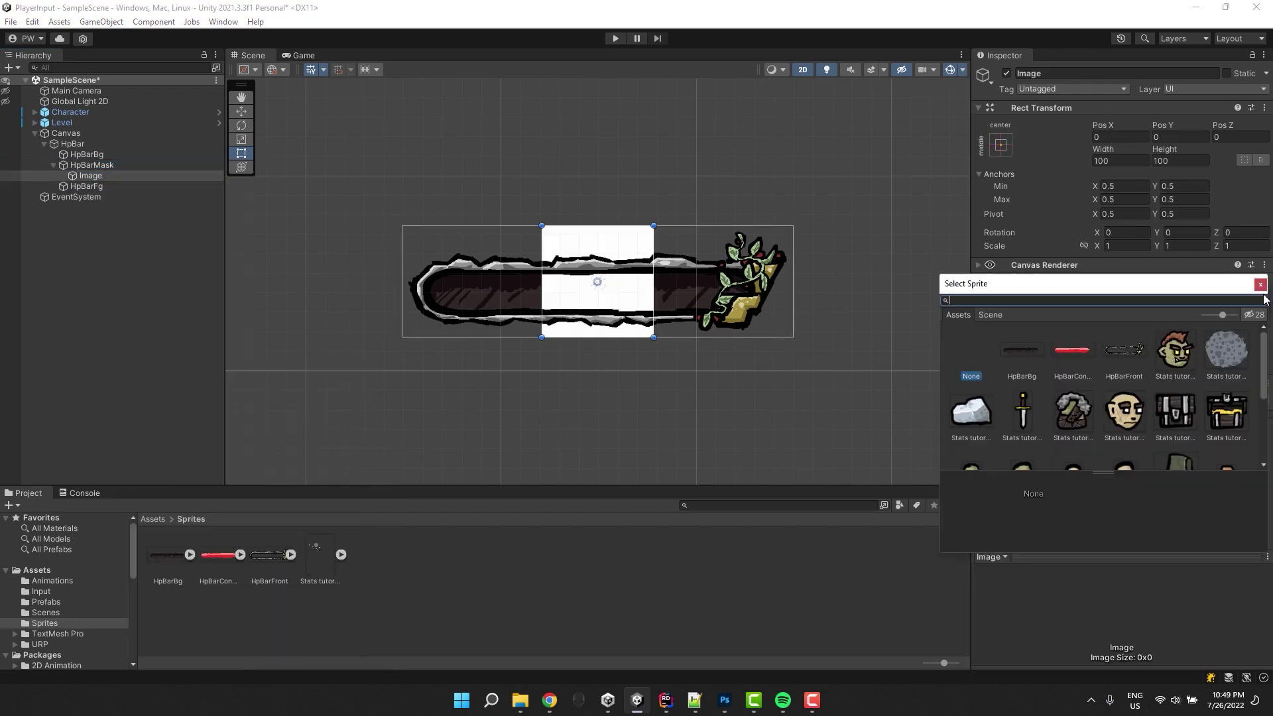
pyautogui.doubleClick(1054, 344)
pyautogui.click(1001, 145)
pyautogui.keyDown('alt'); pyautogui.click(1142, 344); pyautogui.keyUp('alt')
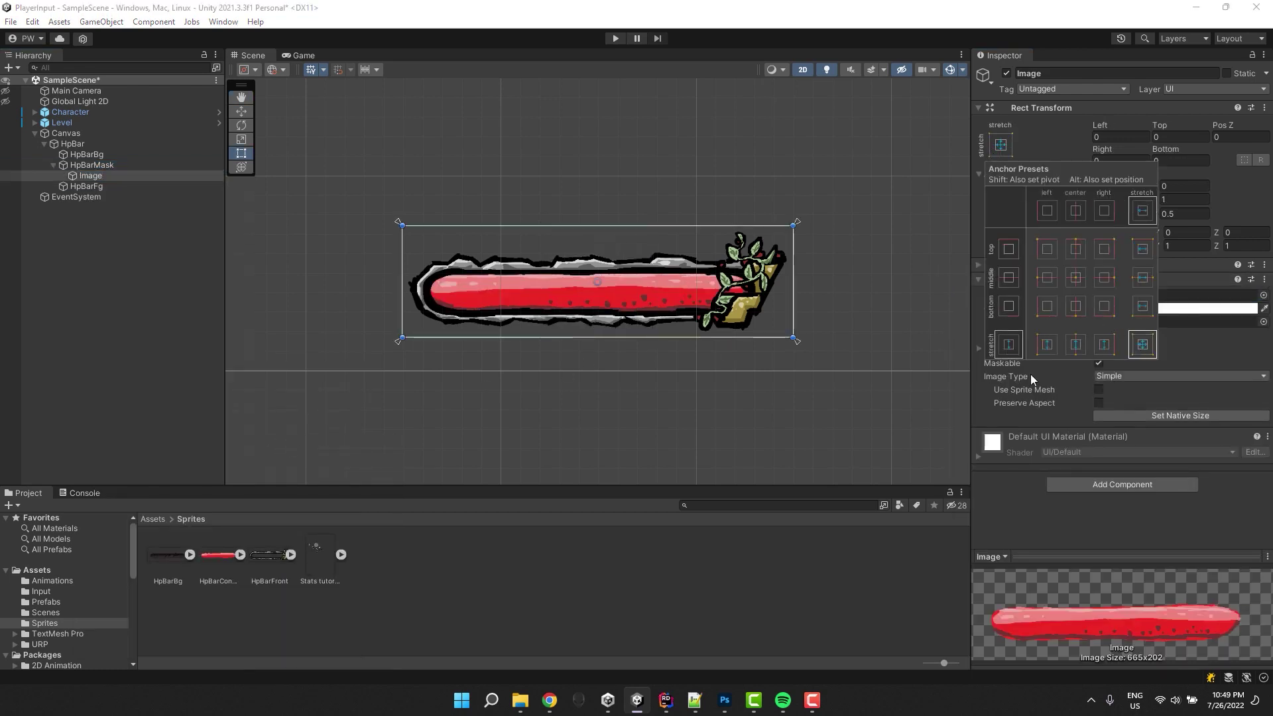
pyautogui.click(1025, 498)
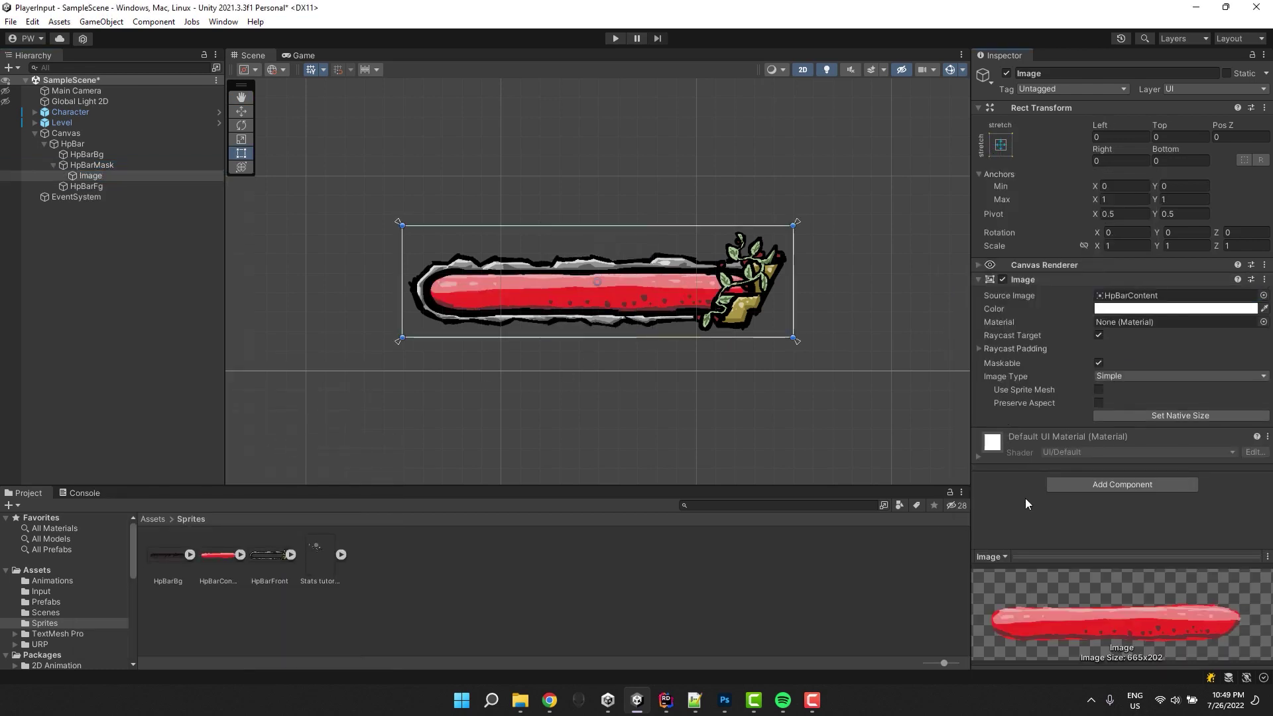
# Step: Anchor the Image inside HpBarMask to middle left, try shrinking its width to about 49, and undo the width change
pyautogui.click(996, 151)
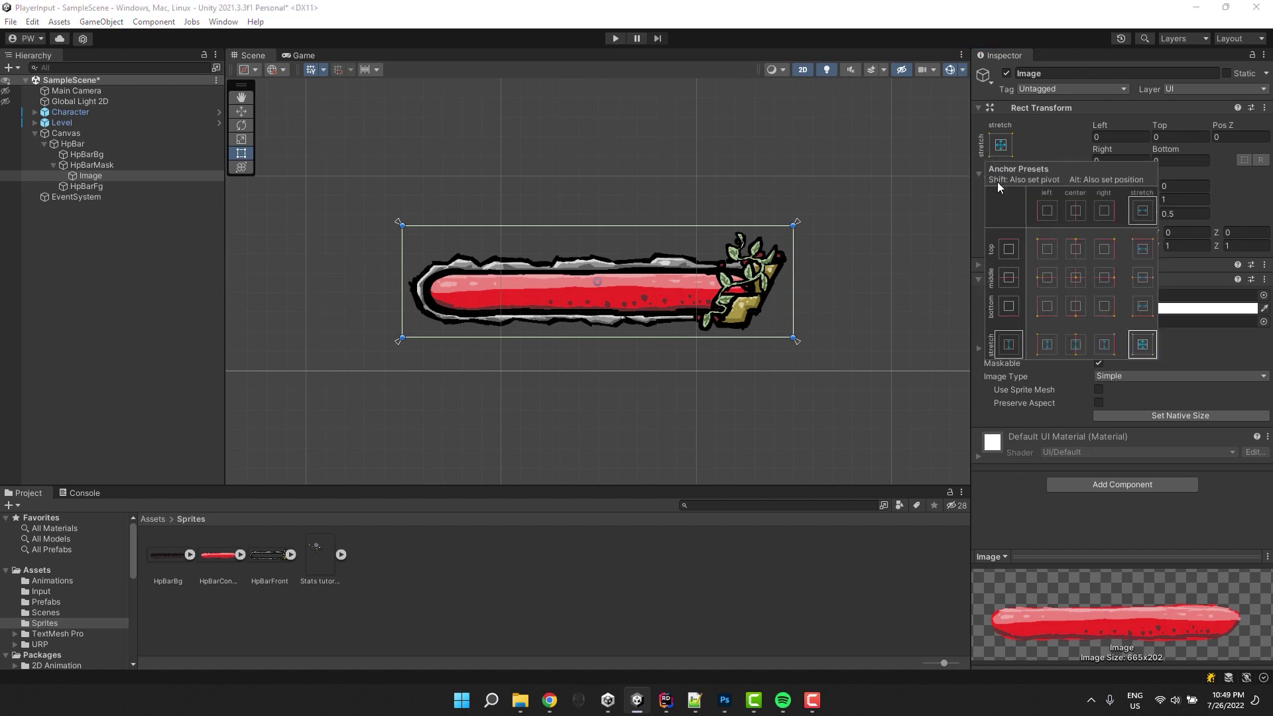
pyautogui.keyDown('alt'); pyautogui.keyDown('shift'); pyautogui.click(1046, 281); pyautogui.keyUp('shift'); pyautogui.keyUp('alt')
pyautogui.moveTo(1103, 153); pyautogui.dragTo(807, 312)
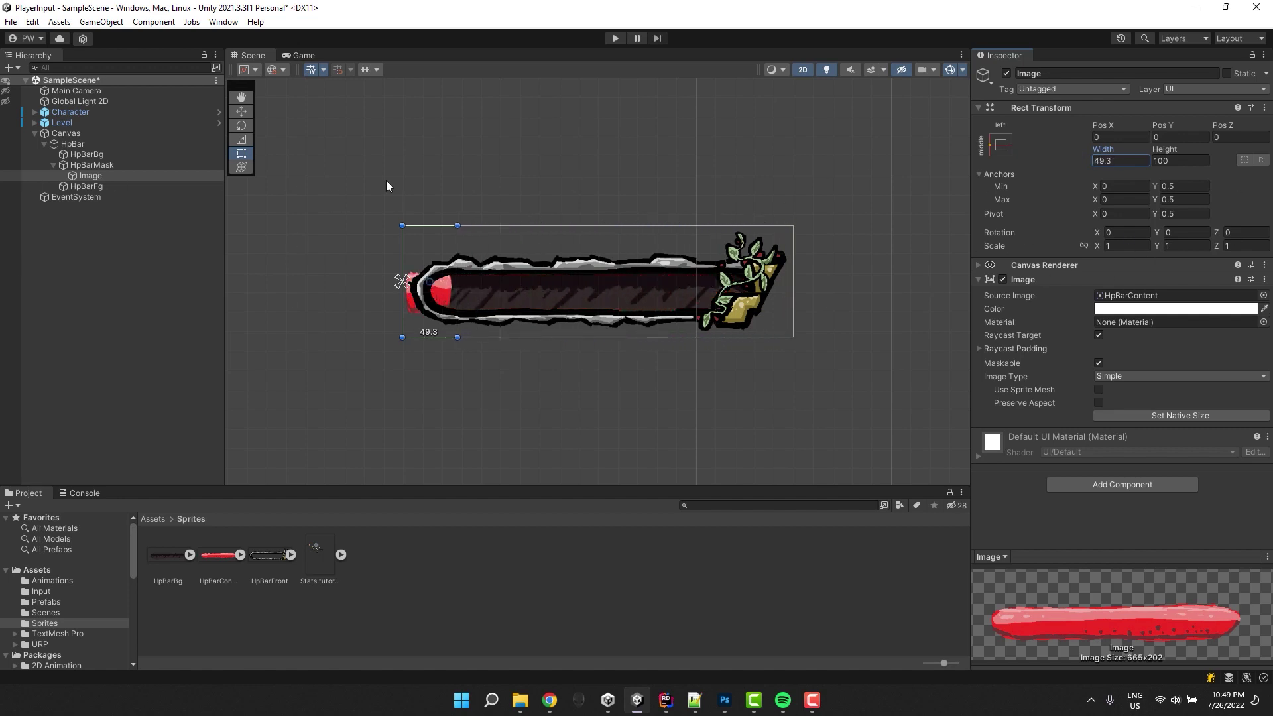
pyautogui.hotkey('ctrl', 'z')
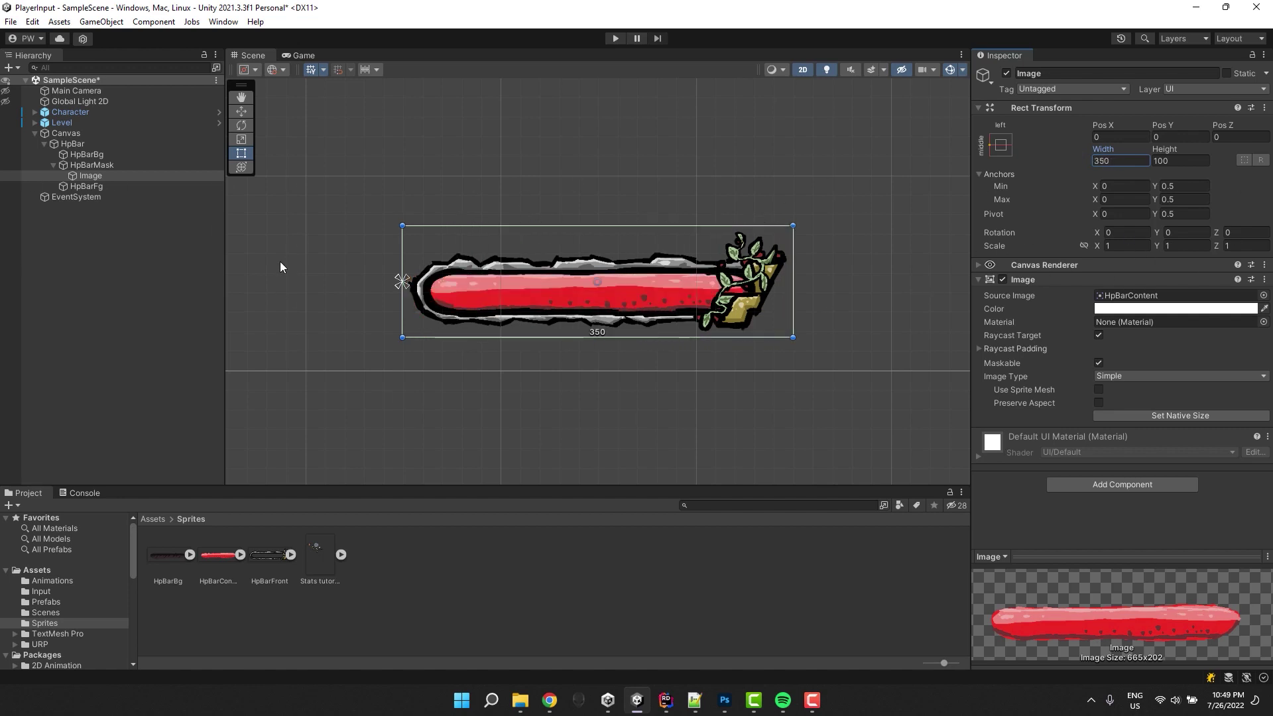
# Step: Set the Rect Mask 2D padding of HpBarMask to 40 on the right and 23 on the left
pyautogui.click(76, 167)
pyautogui.click(994, 281)
pyautogui.moveTo(1004, 308); pyautogui.dragTo(189, 308)
pyautogui.moveTo(281, 308); pyautogui.dragTo(1099, 308)
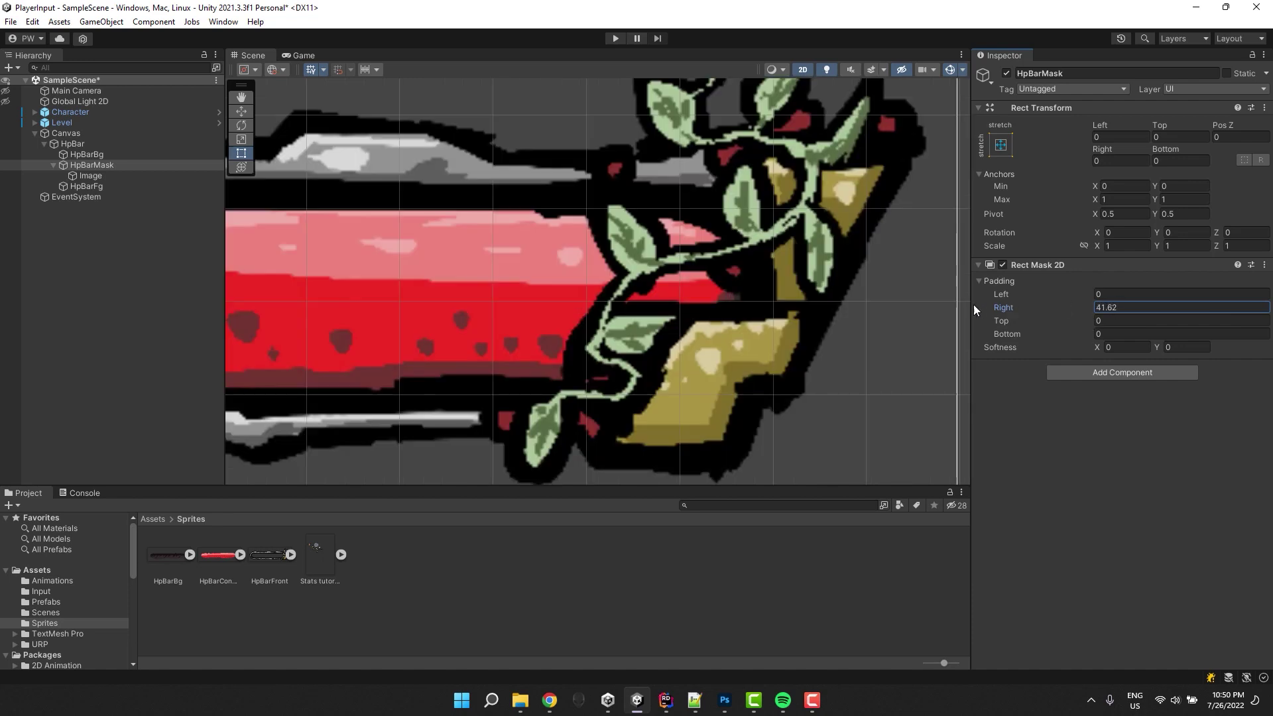
pyautogui.moveTo(974, 305); pyautogui.dragTo(949, 305)
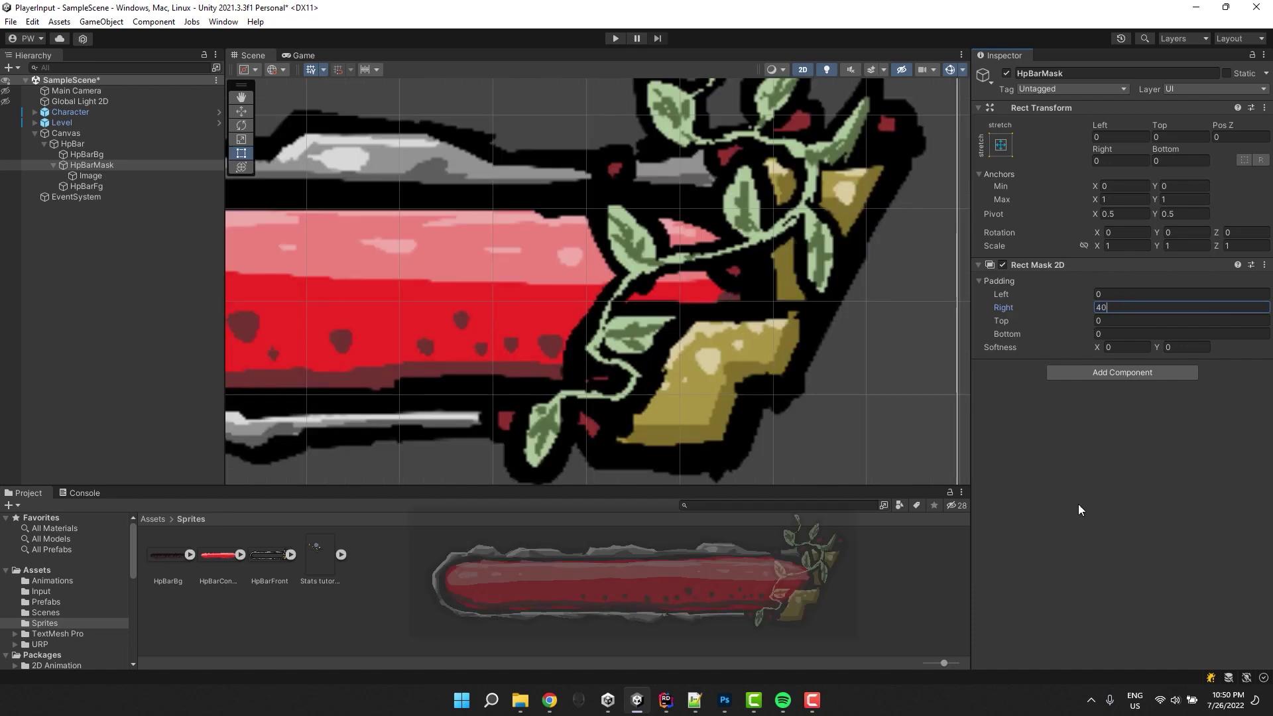
pyautogui.write('40')
pyautogui.press('Return')
pyautogui.scroll(-5, 671, 404)
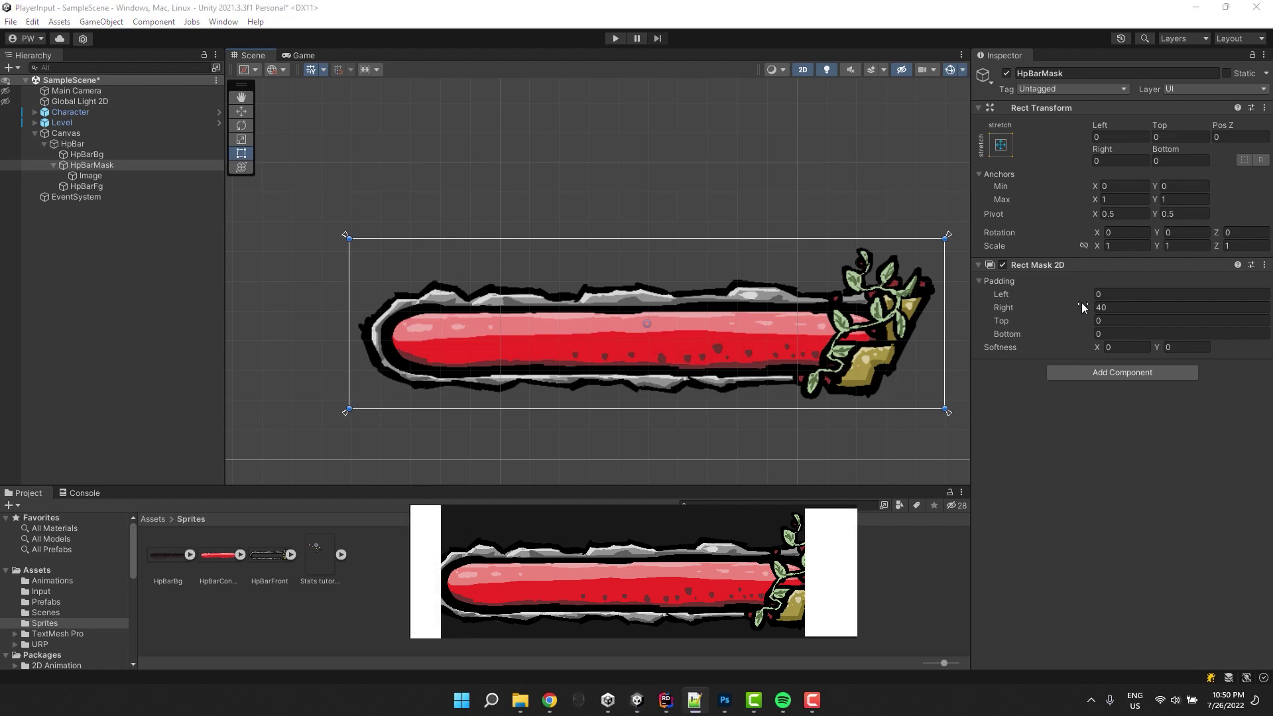
pyautogui.moveTo(1010, 294); pyautogui.dragTo(1099, 307)
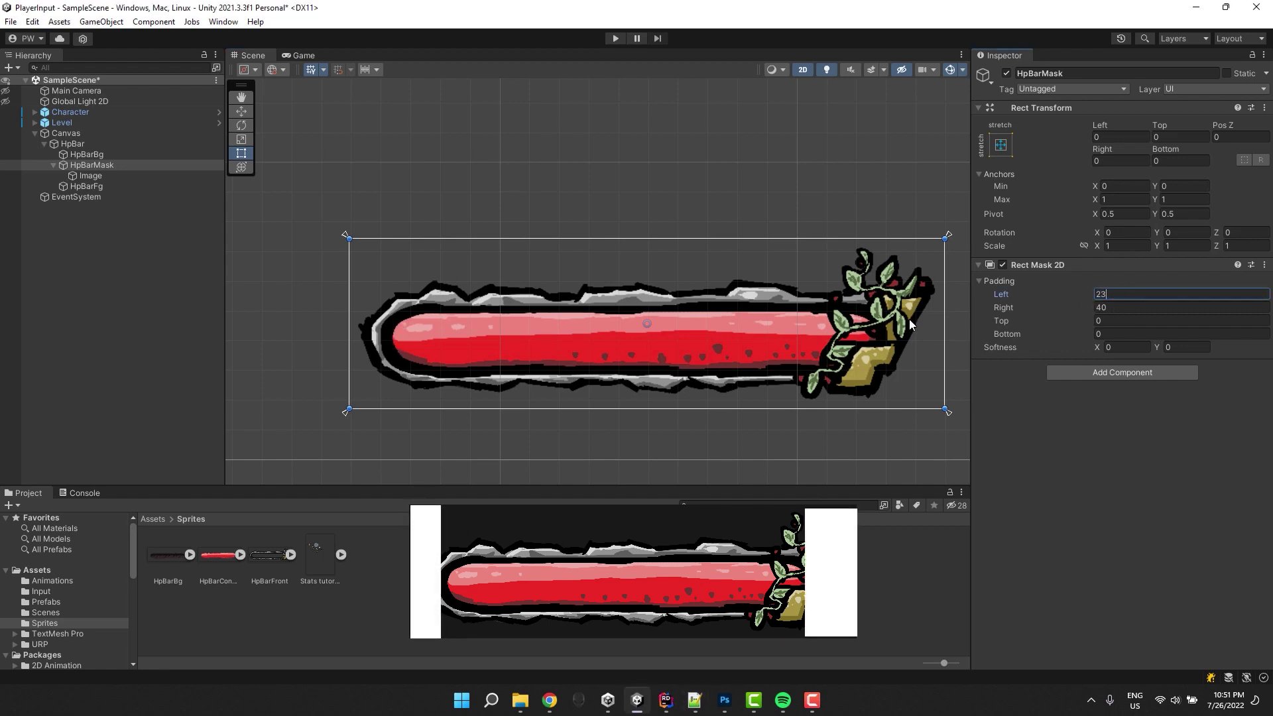
pyautogui.click(1065, 454)
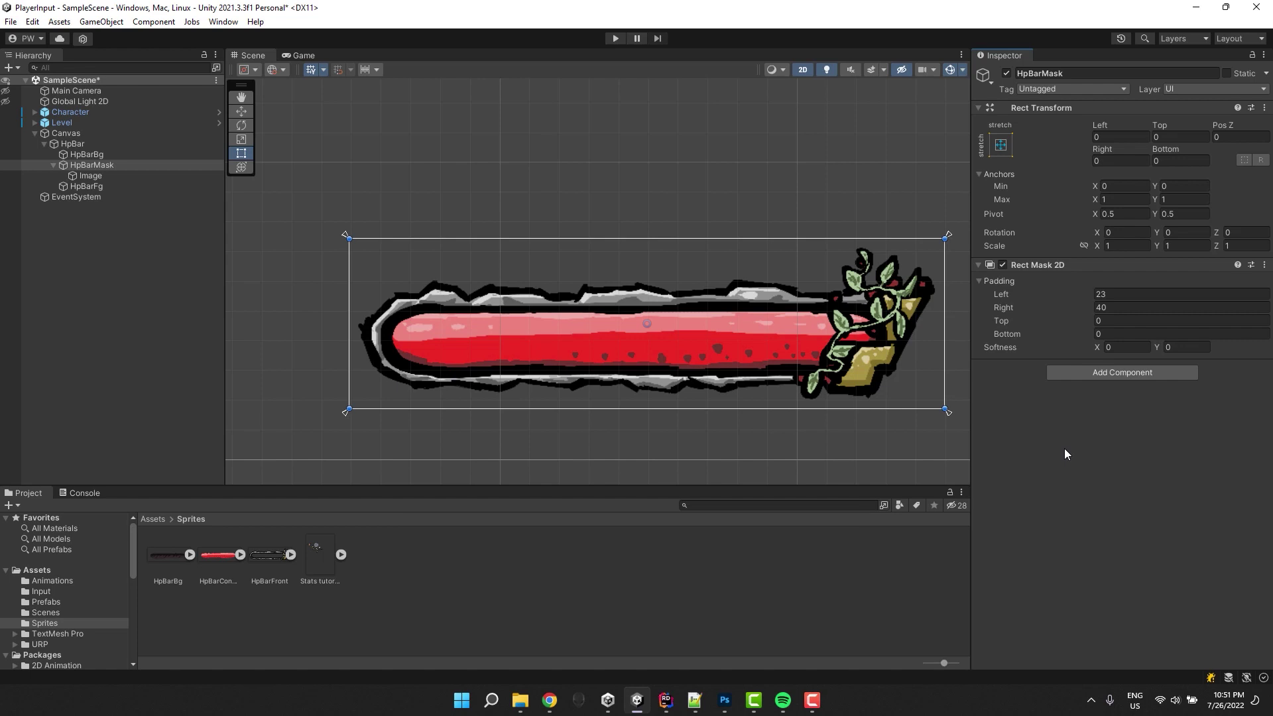
# Step: Create a TextMeshPro text as a child of HpBar and name it HpIndicator
pyautogui.click(63, 163)
pyautogui.rightClick(58, 144)
pyautogui.moveTo(140, 340)
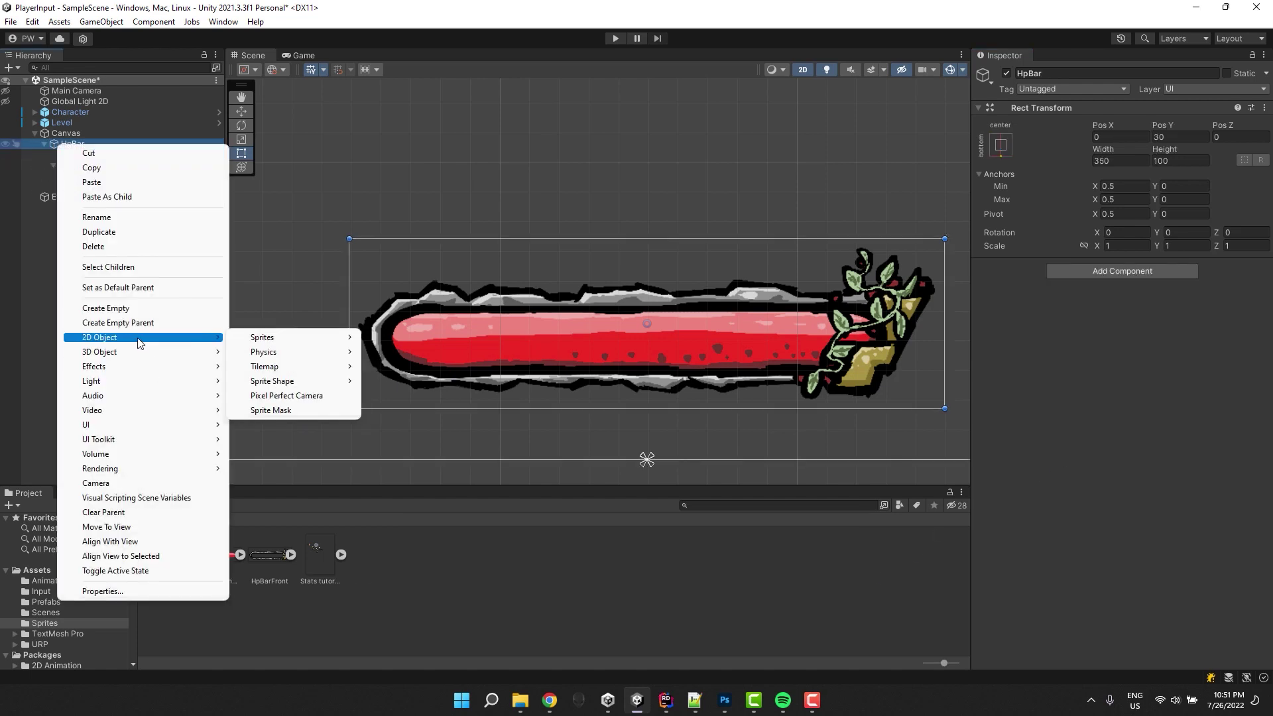
pyautogui.moveTo(161, 425)
pyautogui.click(265, 439)
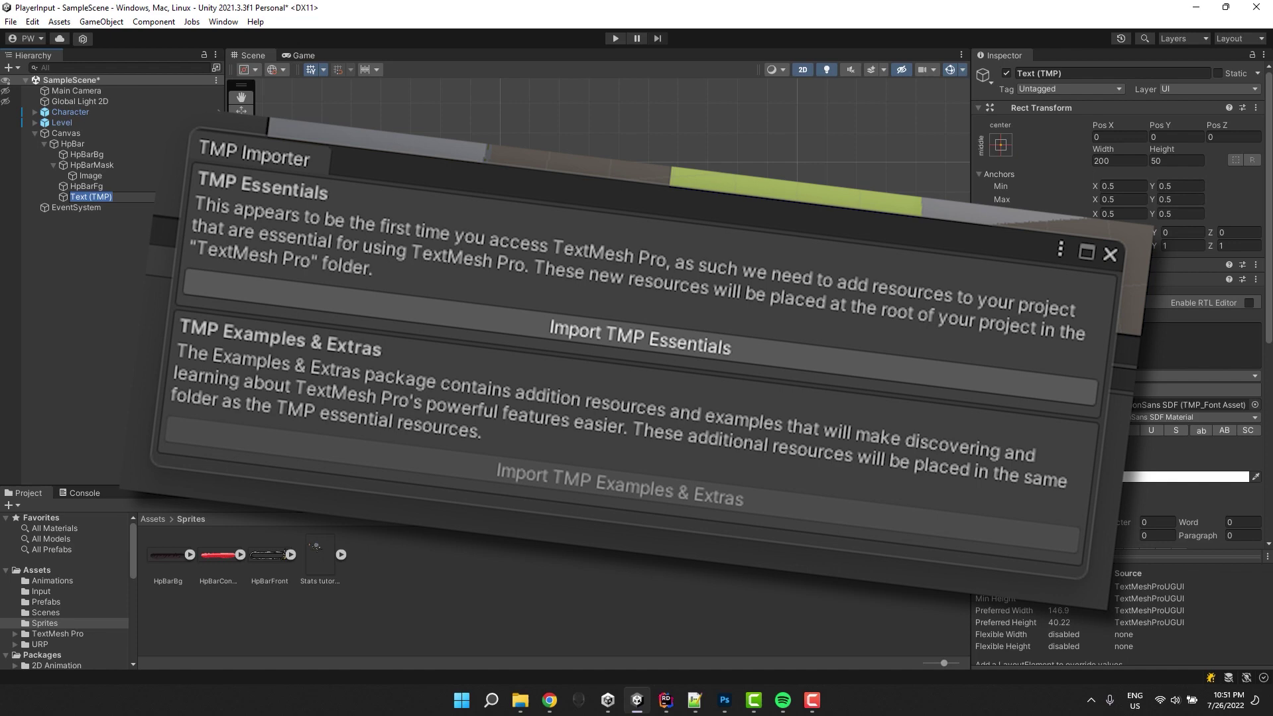
pyautogui.write('HpIndicator')
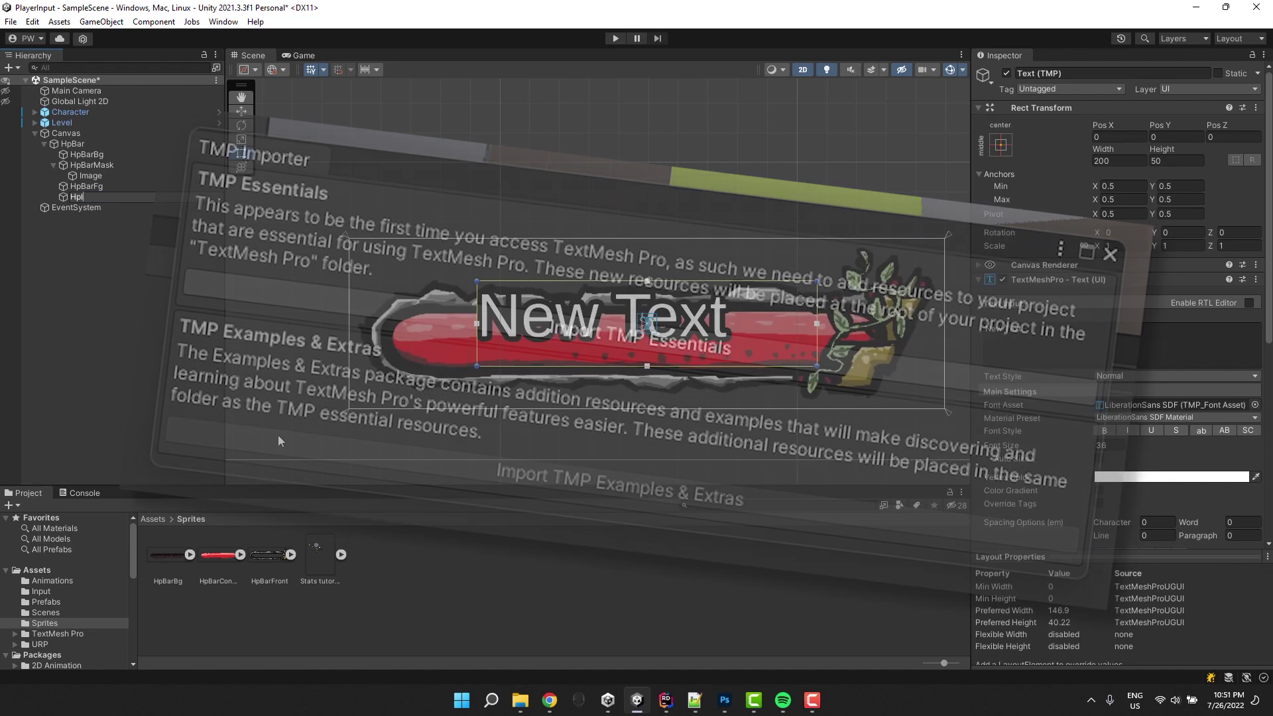
pyautogui.press('Return')
# Step: Lower HpIndicator to a Pos Y of about -12, set its text to hp/maxHp, and make it bold and horizontally centered
pyautogui.moveTo(1159, 130); pyautogui.dragTo(1113, 140)
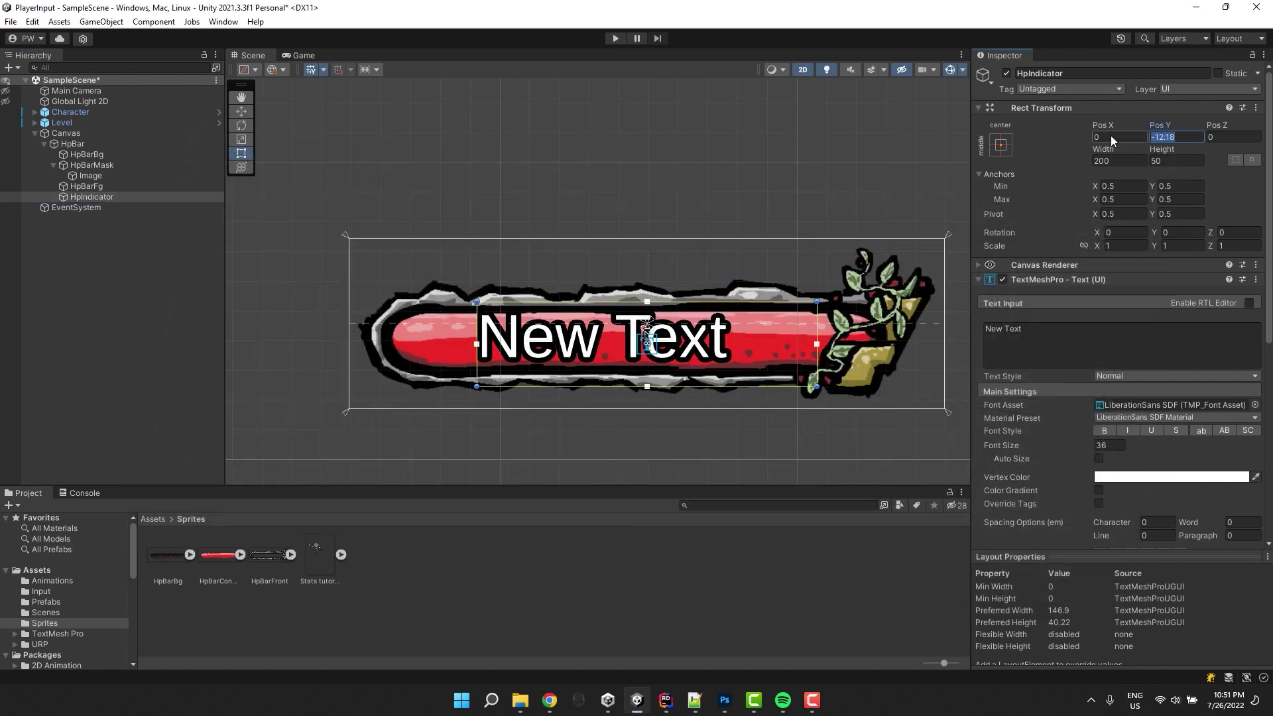
pyautogui.write('hp/maxHp')
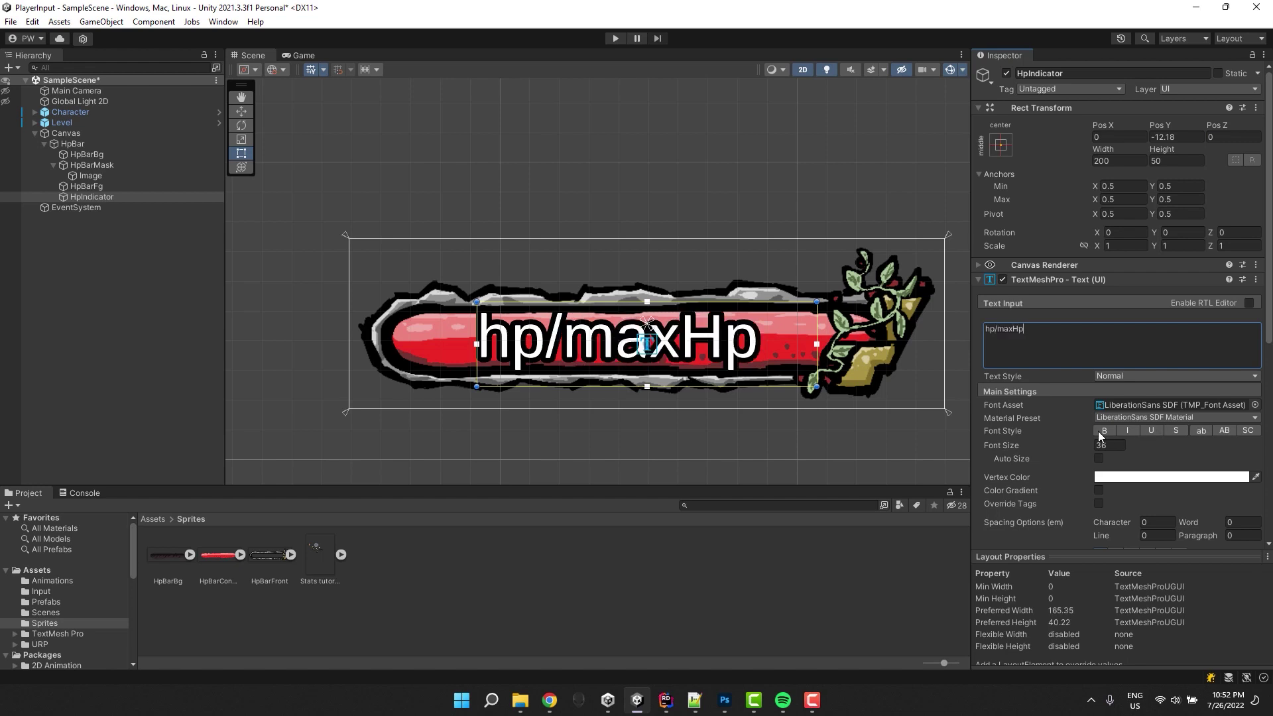
pyautogui.click(1103, 432)
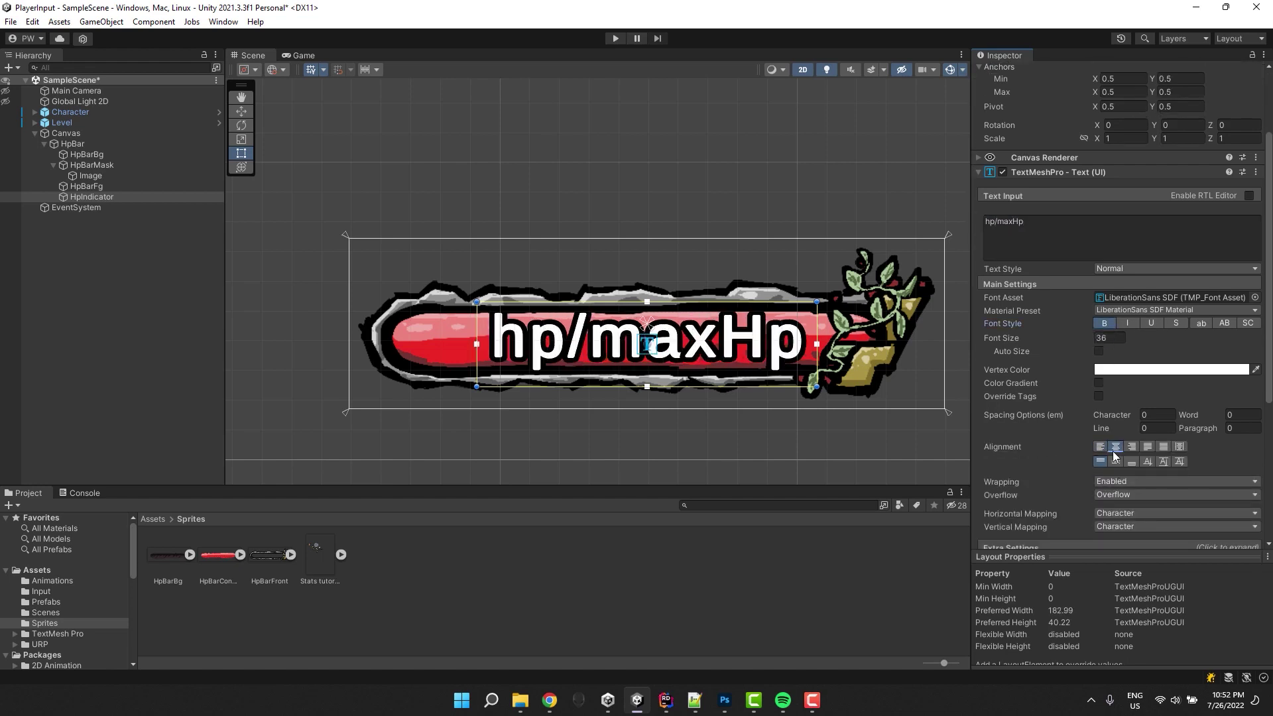
# Step: Stretch HpIndicator over the whole HpBar, adjust its top offset and reduce its font size to fit inside the bar
pyautogui.click(1000, 145)
pyautogui.keyDown('alt'); pyautogui.click(1137, 346); pyautogui.keyUp('alt')
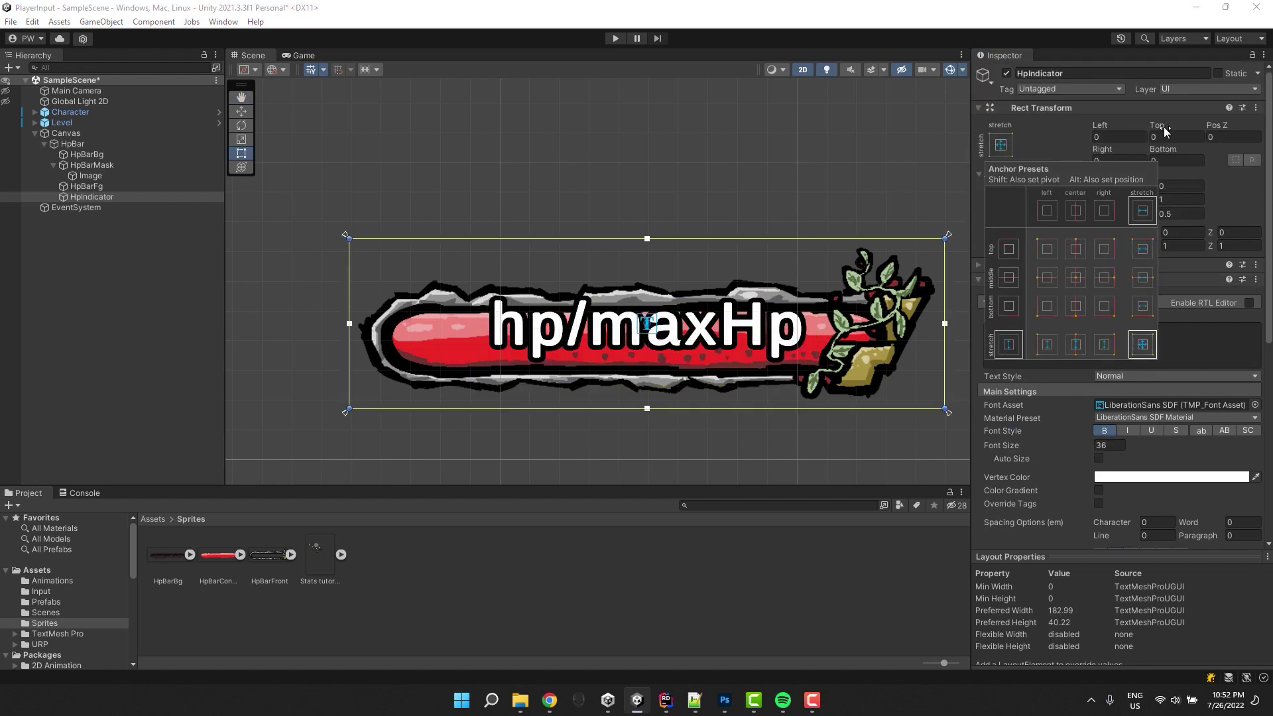
pyautogui.moveTo(1161, 126); pyautogui.dragTo(292, 139)
pyautogui.moveTo(1065, 442); pyautogui.dragTo(671, 466)
# Step: Frame the whole Canvas in the scene and check the health bar's placement in the Game view
pyautogui.scroll(-5, 683, 415)
pyautogui.doubleClick(71, 133)
pyautogui.click(292, 56)
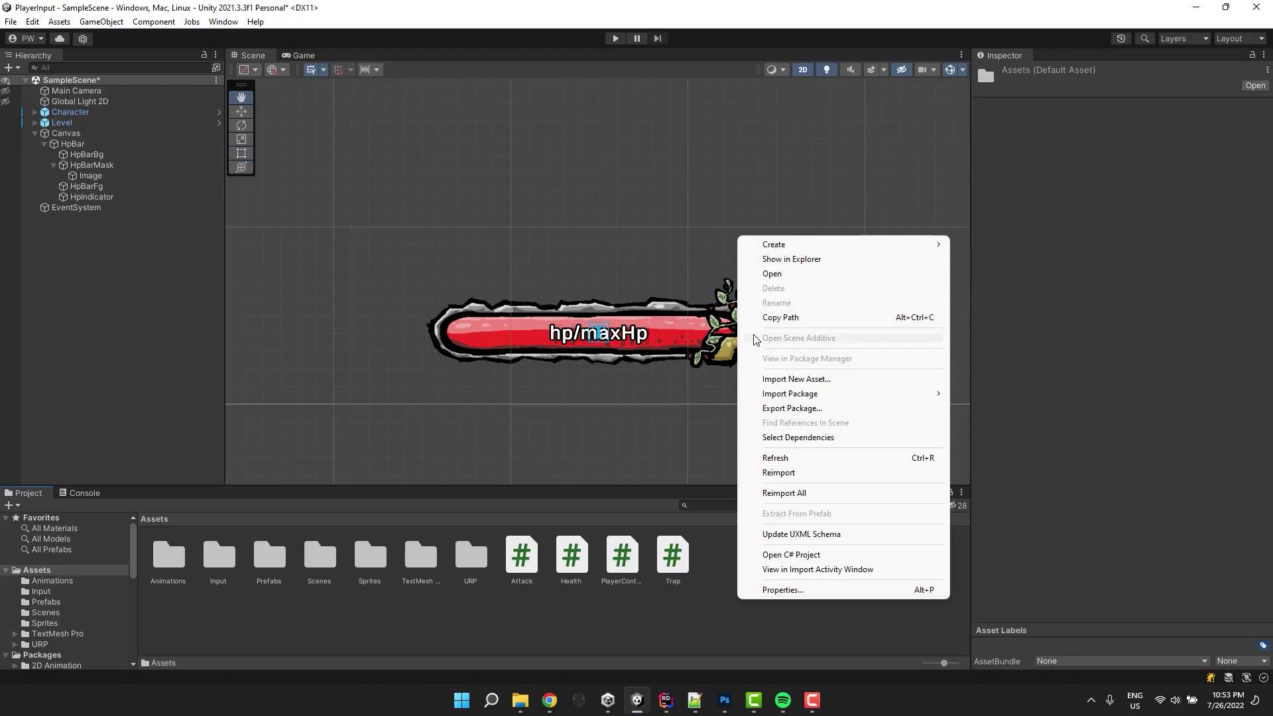
# Step: Create a C# script named HealthBar in the Assets folder
pyautogui.moveTo(796, 242)
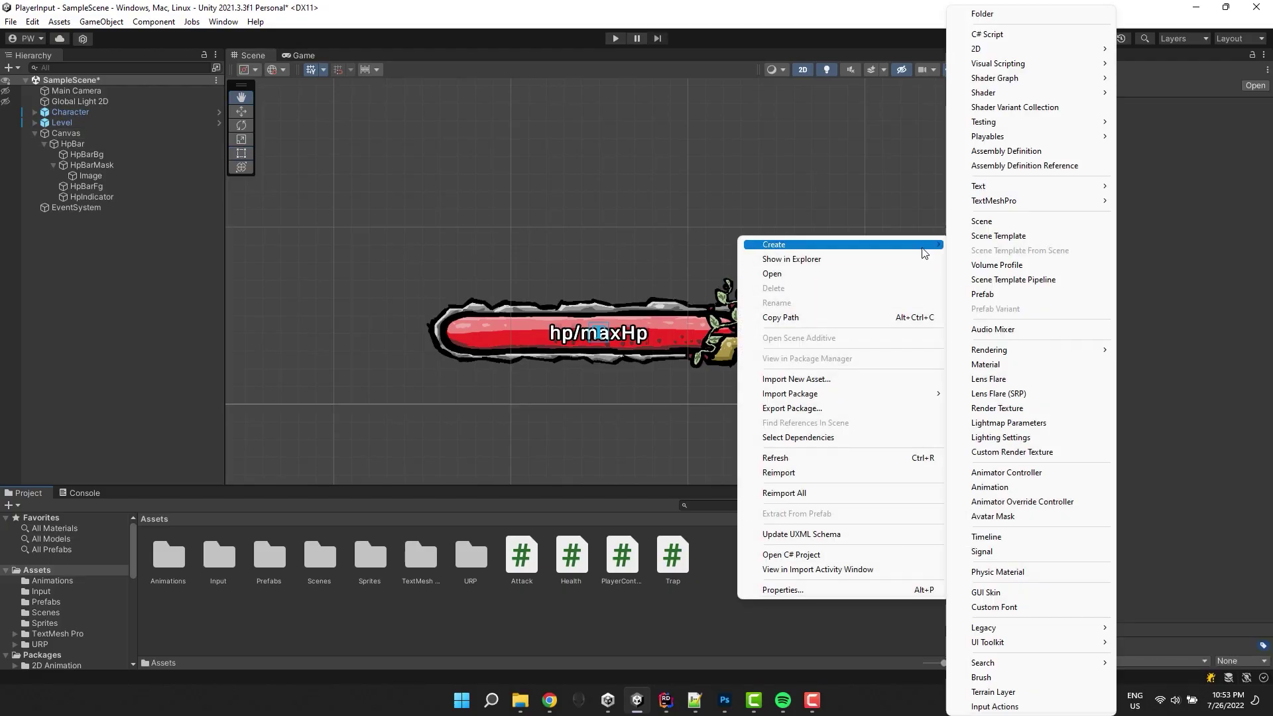
pyautogui.click(990, 34)
pyautogui.write('HealthBar')
pyautogui.press('Return')
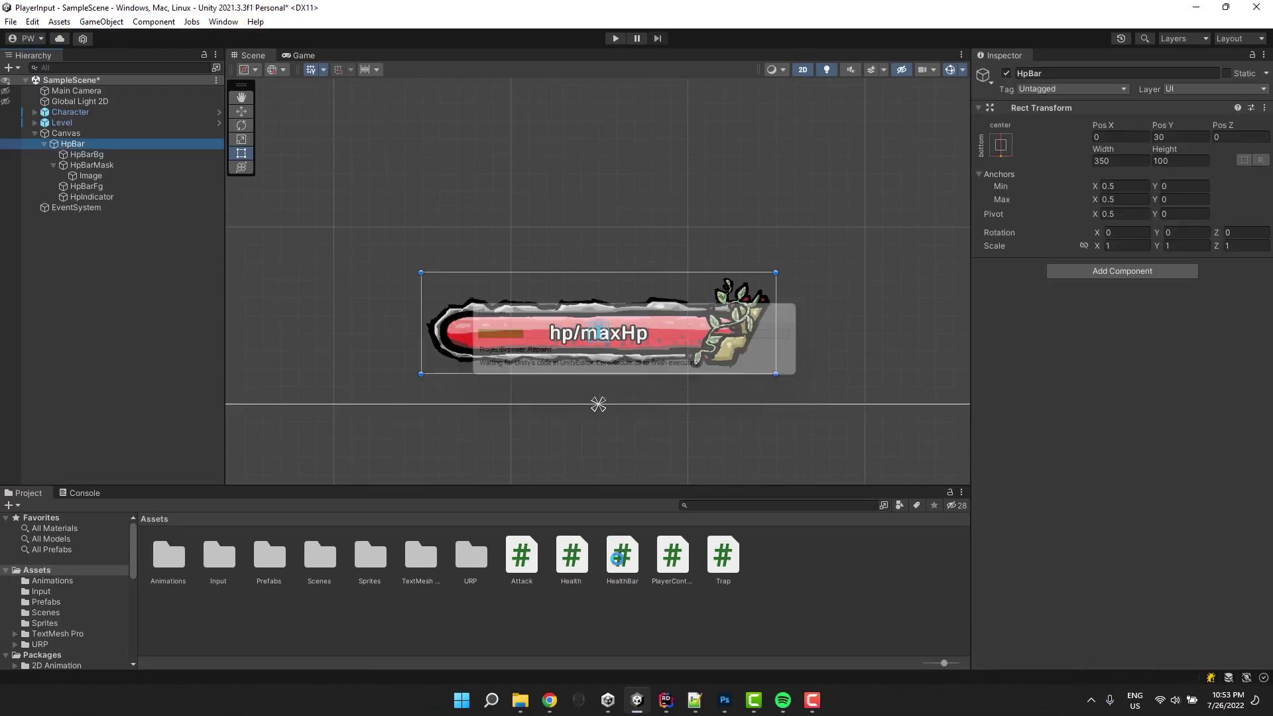
# Step: Attach the HealthBar script to HpBar, and in Rider declare a serialized private Health field named _health in its class
pyautogui.moveTo(622, 556)
pyautogui.mouseDown()
pyautogui.moveTo(182, 256)
pyautogui.moveTo(66, 144)
pyautogui.mouseUp()
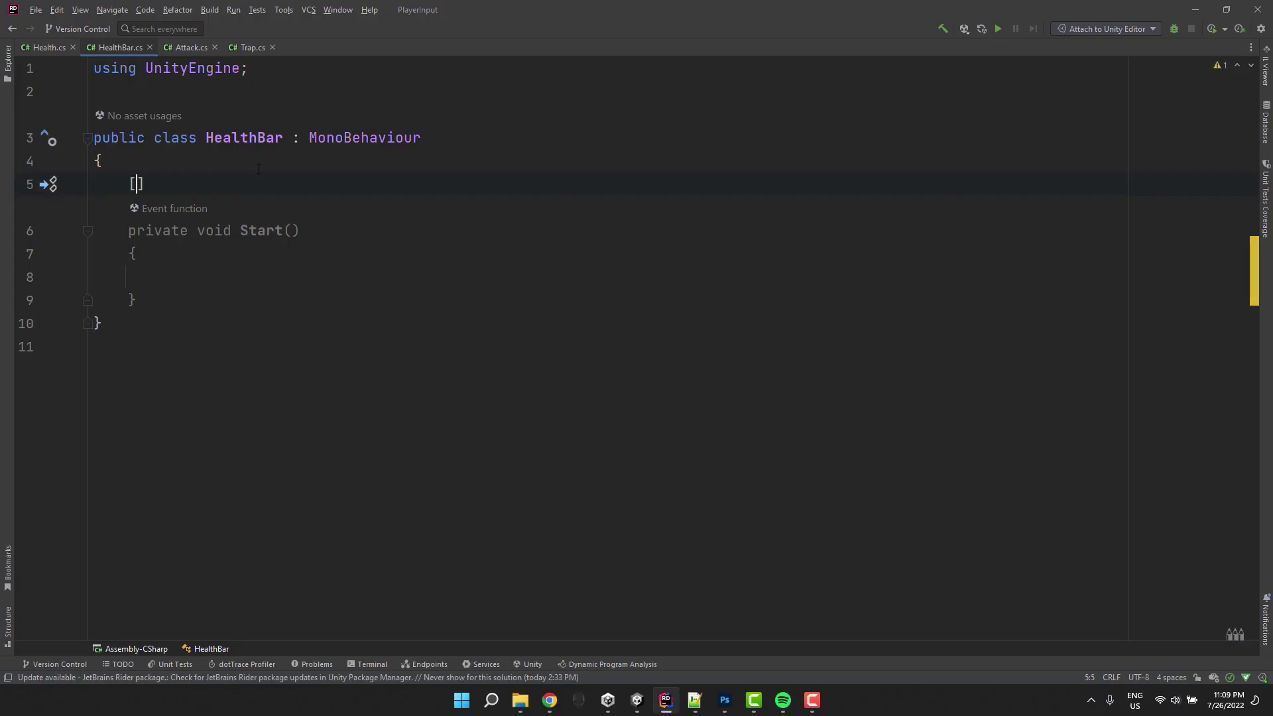
pyautogui.write('Seri')
pyautogui.press('Return')
pyautogui.press('Return')
pyautogui.write('private Health')
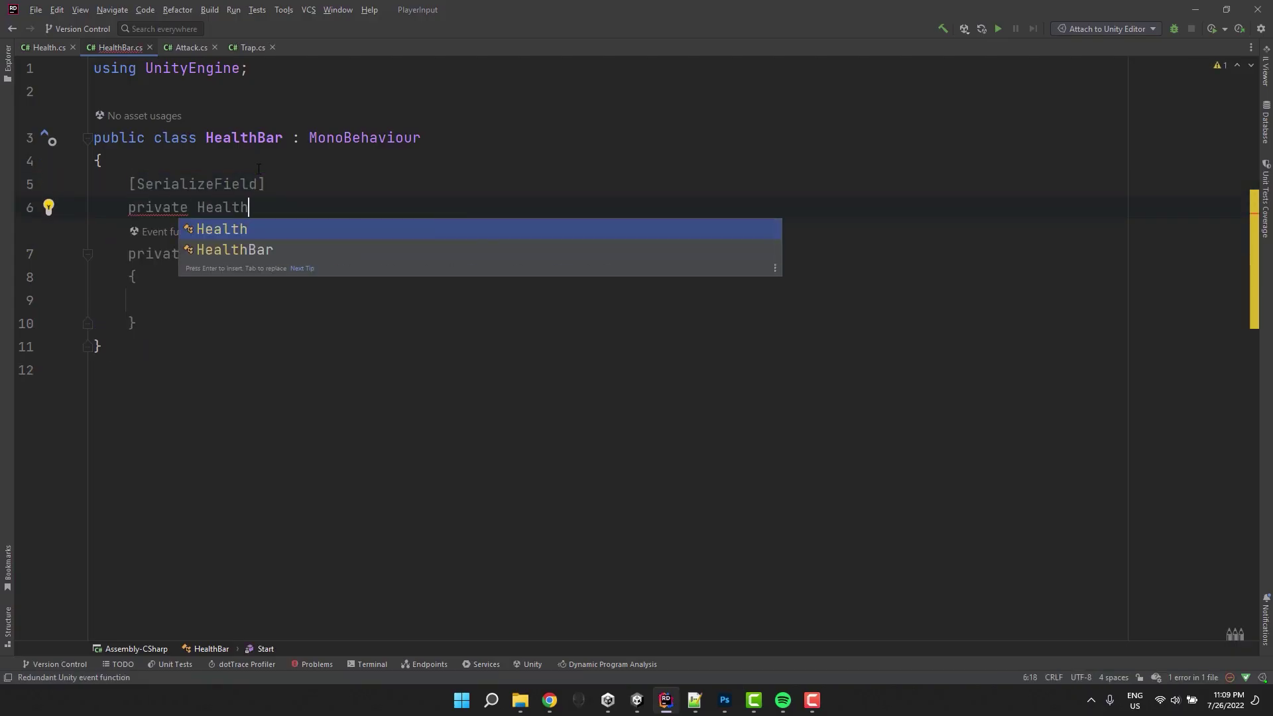
pyautogui.write(' _health;')
# Step: Declare a serialized private RectTransform field named _barRect below _health
pyautogui.press('Return')
pyautogui.press('Return')
pyautogui.write('[Seri')
pyautogui.press('Return')
pyautogui.press('Return')
pyautogui.write('private Rec')
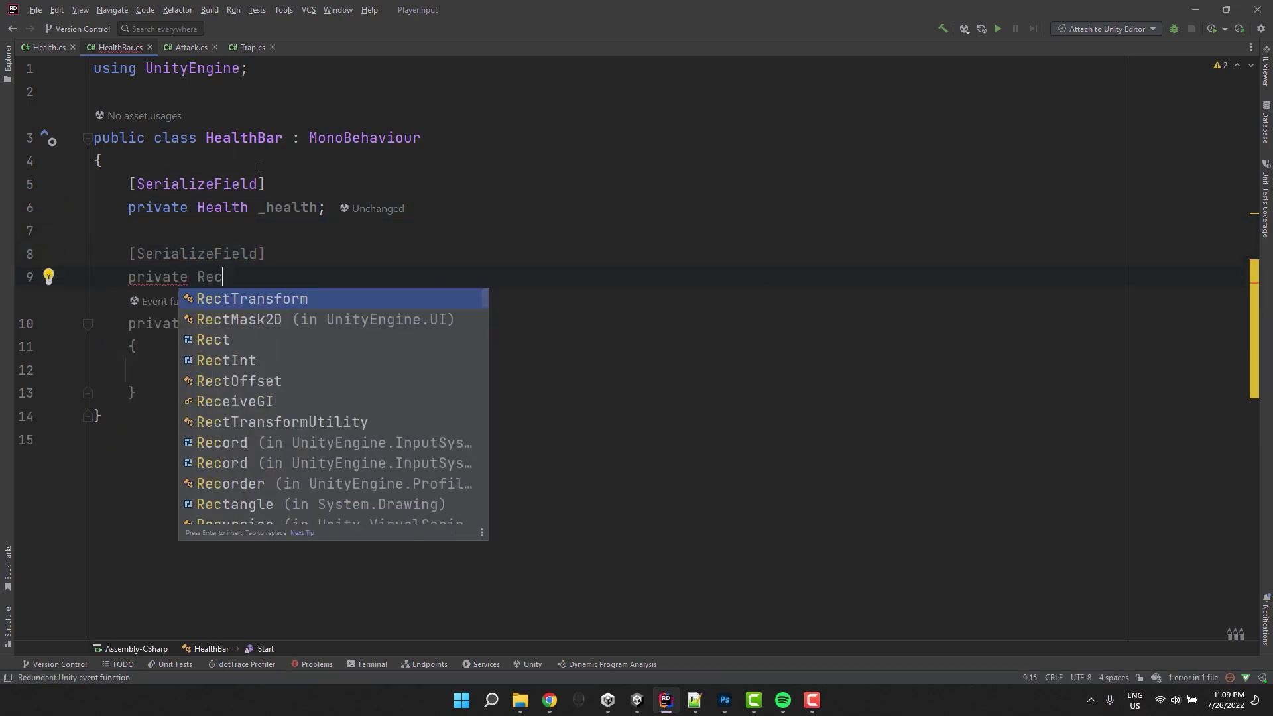
pyautogui.press('Return')
pyautogui.write('_barRect;')
# Step: Declare a serialized private RectMask2D field named _mask and import the missing UnityEngine.UI reference
pyautogui.press('Return')
pyautogui.press('Return')
pyautogui.write('[SerializeField]')
pyautogui.press('Return')
pyautogui.write('private RectMask2D ')
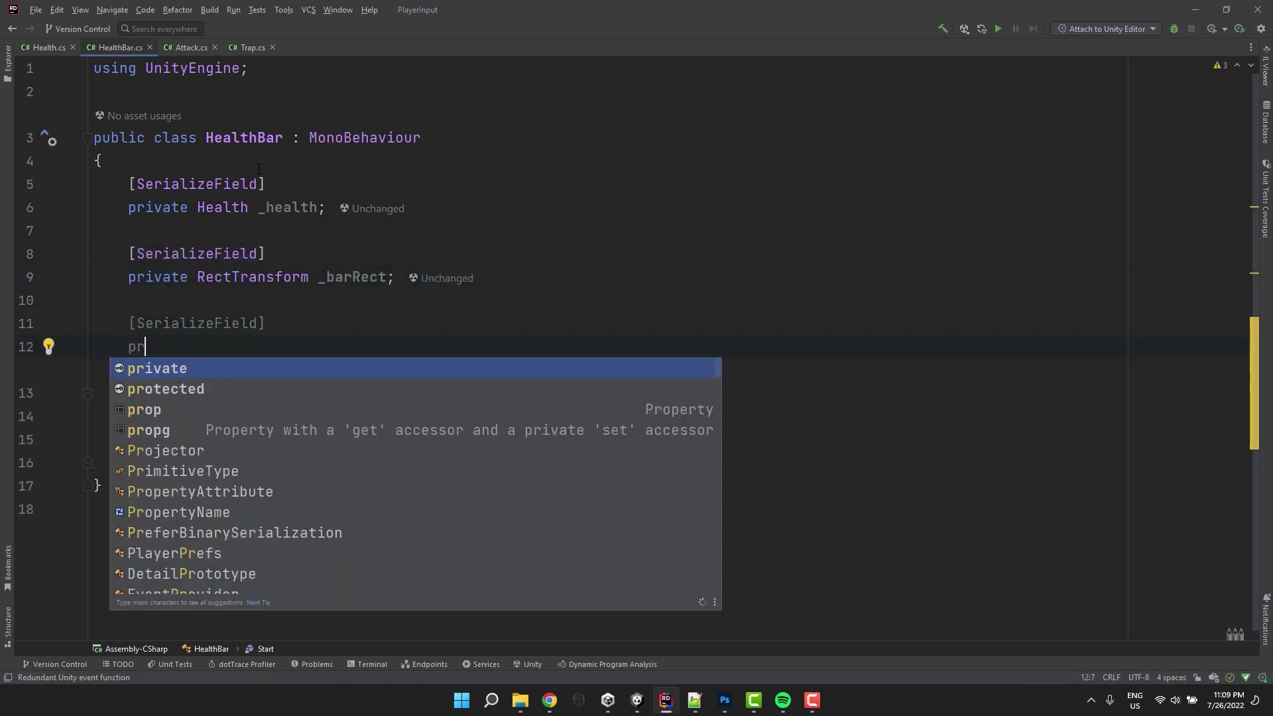
pyautogui.write('_mask;')
pyautogui.click(248, 346)
pyautogui.hotkey('alt', 'Return')
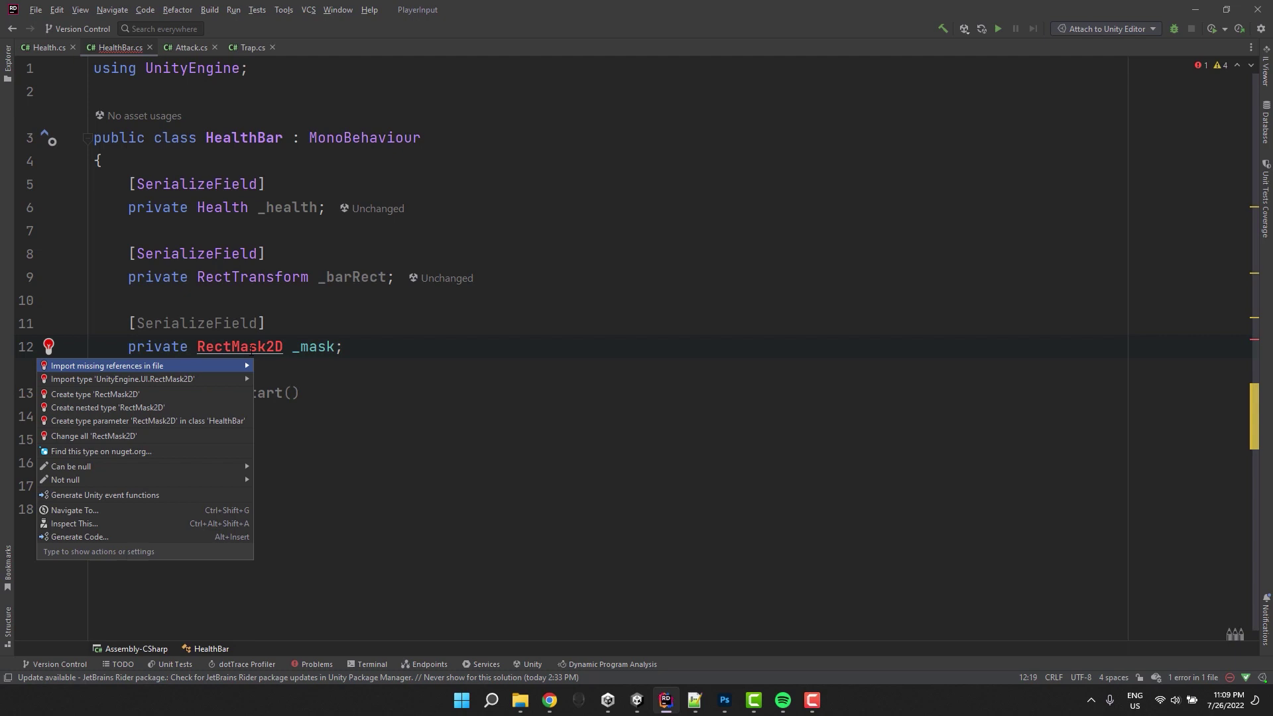
pyautogui.press('Return')
# Step: Declare a serialized private TMP_Text field named _hpIndicator below _mask, with the TMPro namespace imported
pyautogui.click(514, 375)
pyautogui.press('Return')
pyautogui.press('Return')
pyautogui.write('[SerializeField]')
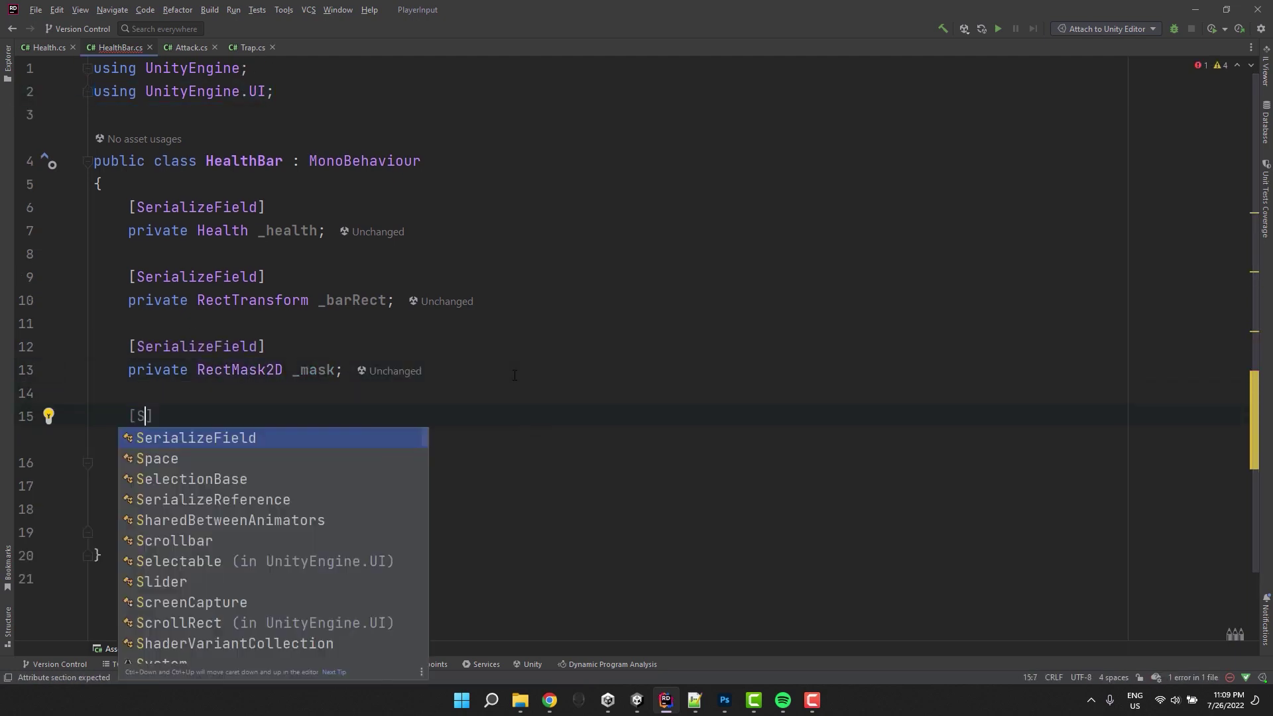
pyautogui.press('Return')
pyautogui.write('private TMP_')
pyautogui.press('Return')
pyautogui.write('_hpIndicator;')
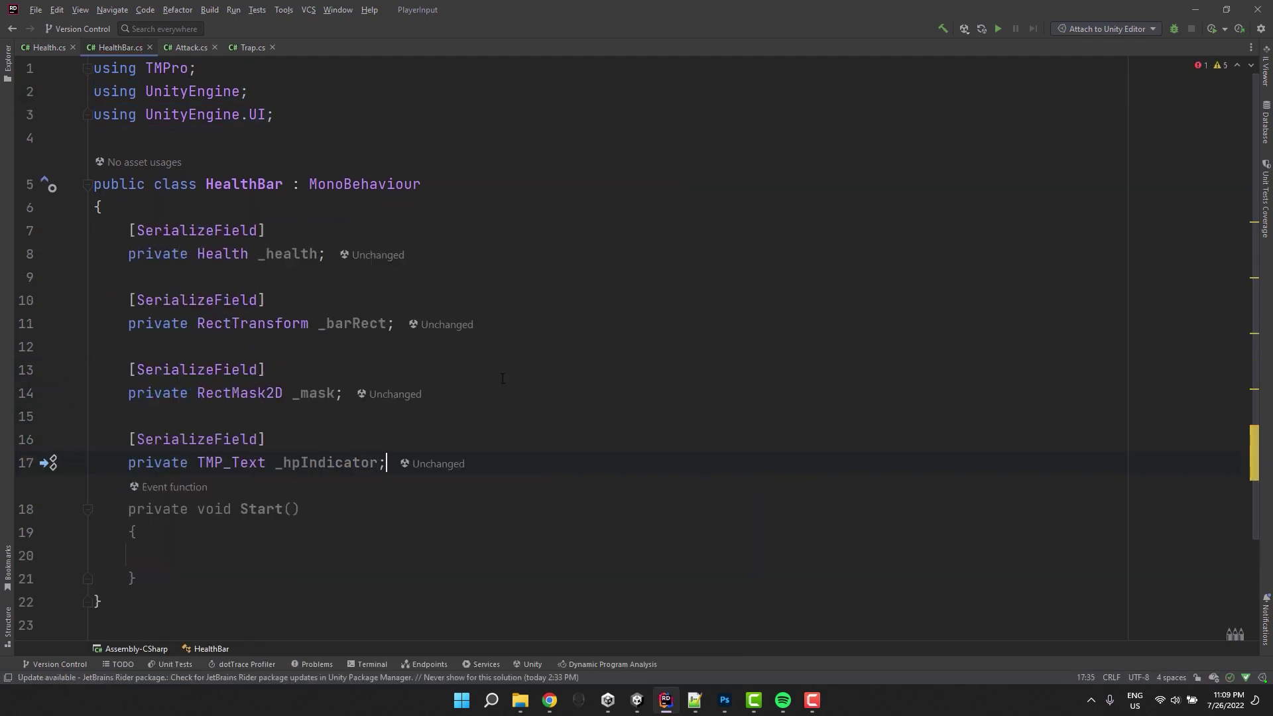
# Step: Add two private float fields, _maxRightMask and _initialRightMask, between _hpIndicator and the Start method
pyautogui.scroll(-3, 503, 378)
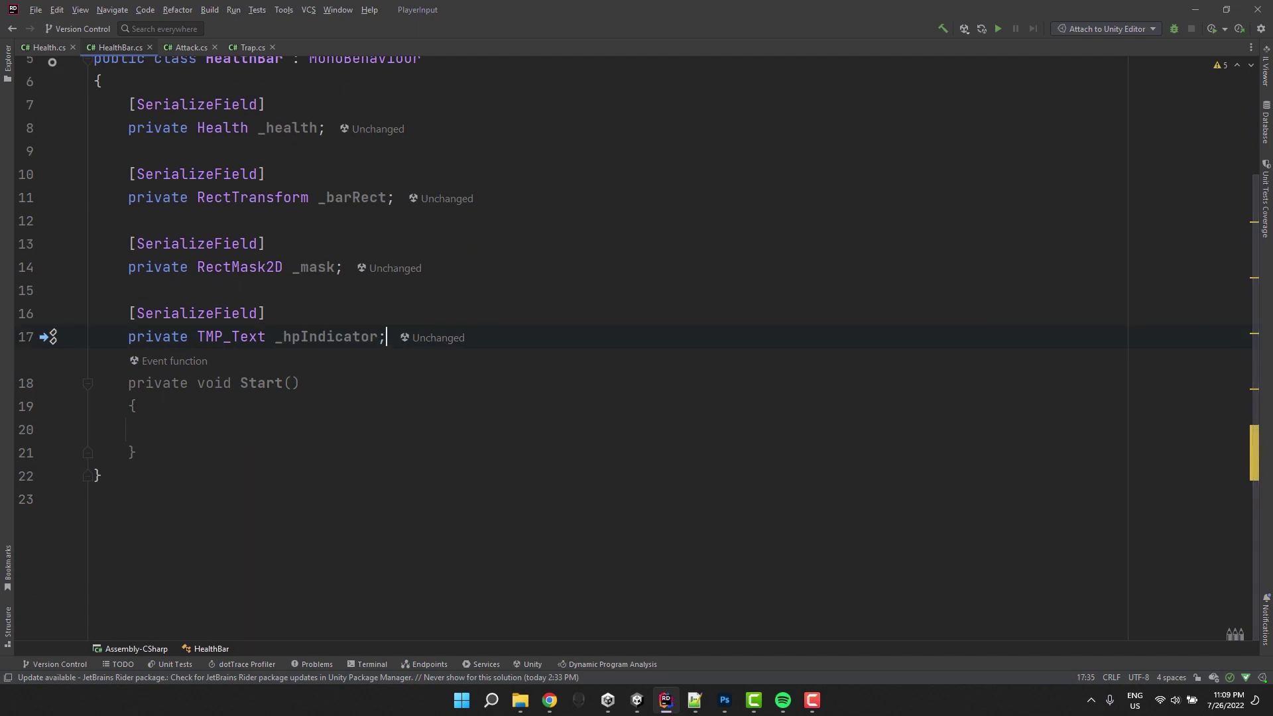
pyautogui.press('Return')
pyautogui.press('Return')
pyautogui.press('Return')
pyautogui.press('Up')
pyautogui.write('private fl')
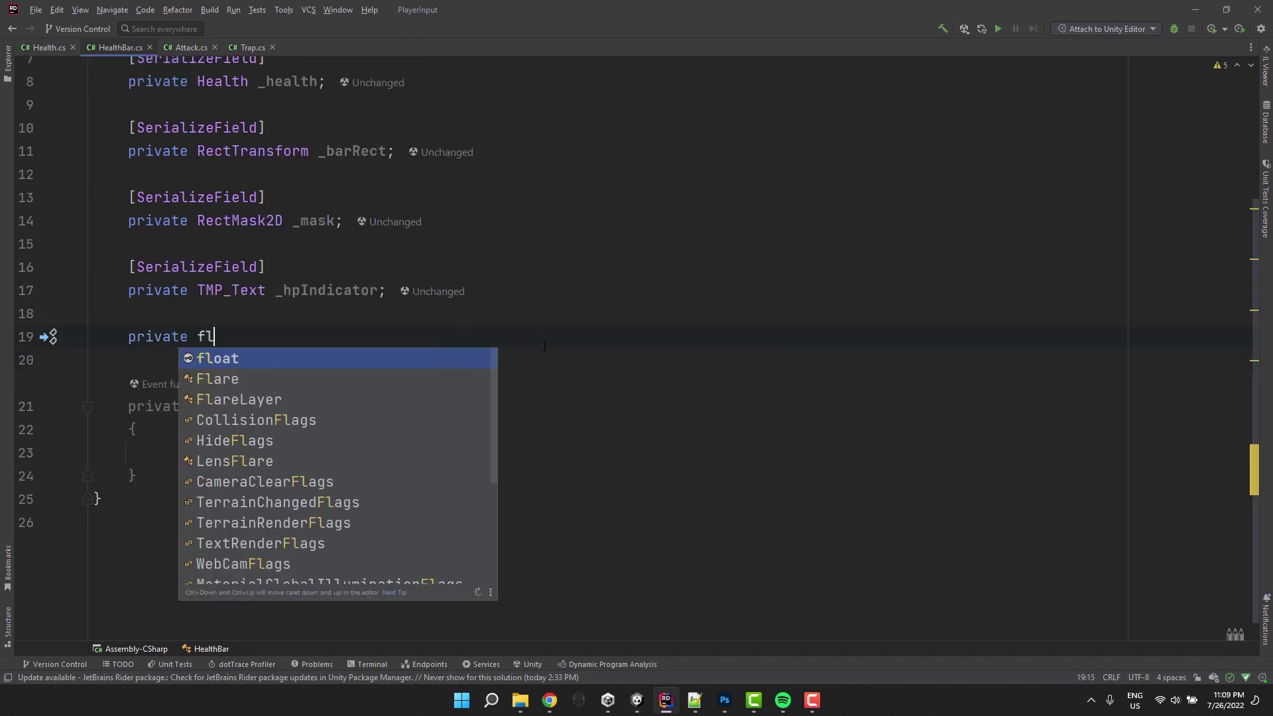
pyautogui.press('Return')
pyautogui.write('_maxRightMask;')
pyautogui.press('Return')
pyautogui.write('private ')
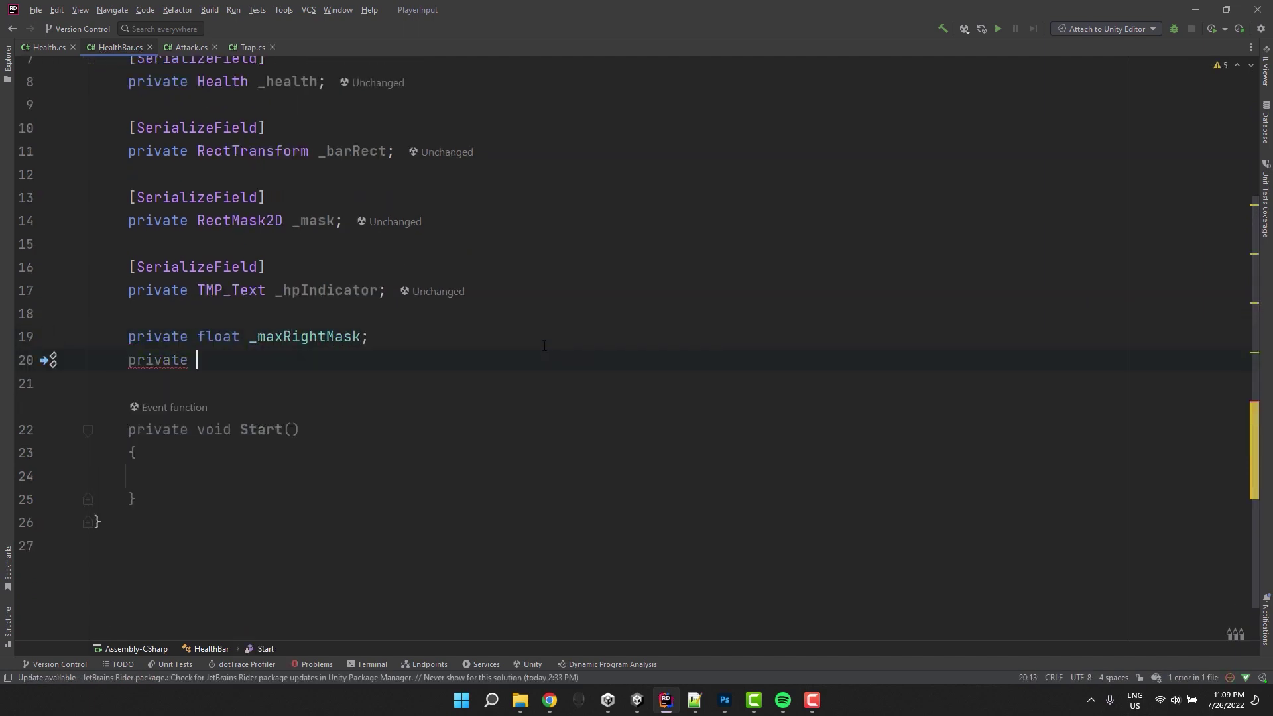
pyautogui.write('float _initialRightMask;')
# Step: In Start, add the comment "x = left, w = top, y = bottom, z = right" and assign _barRect.rect.width to _maxRightMask
pyautogui.click(327, 470)
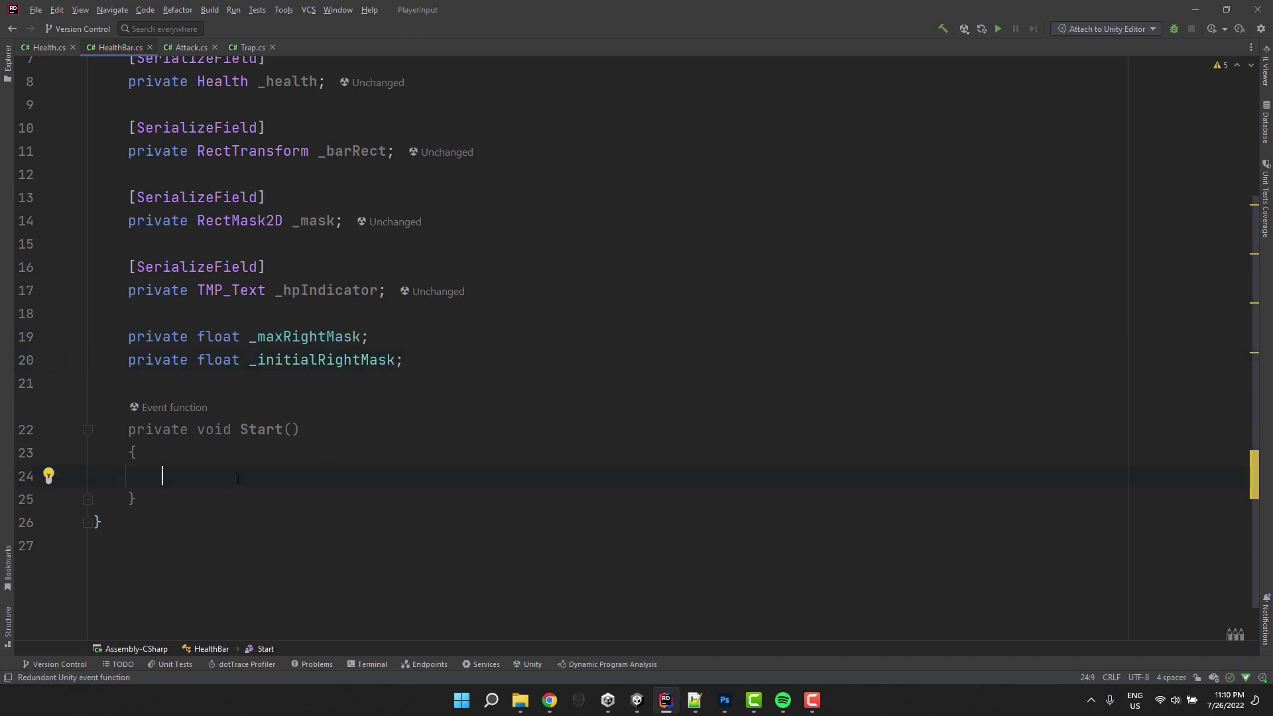
pyautogui.write('_max')
pyautogui.press('Return')
pyautogui.write('= _bar')
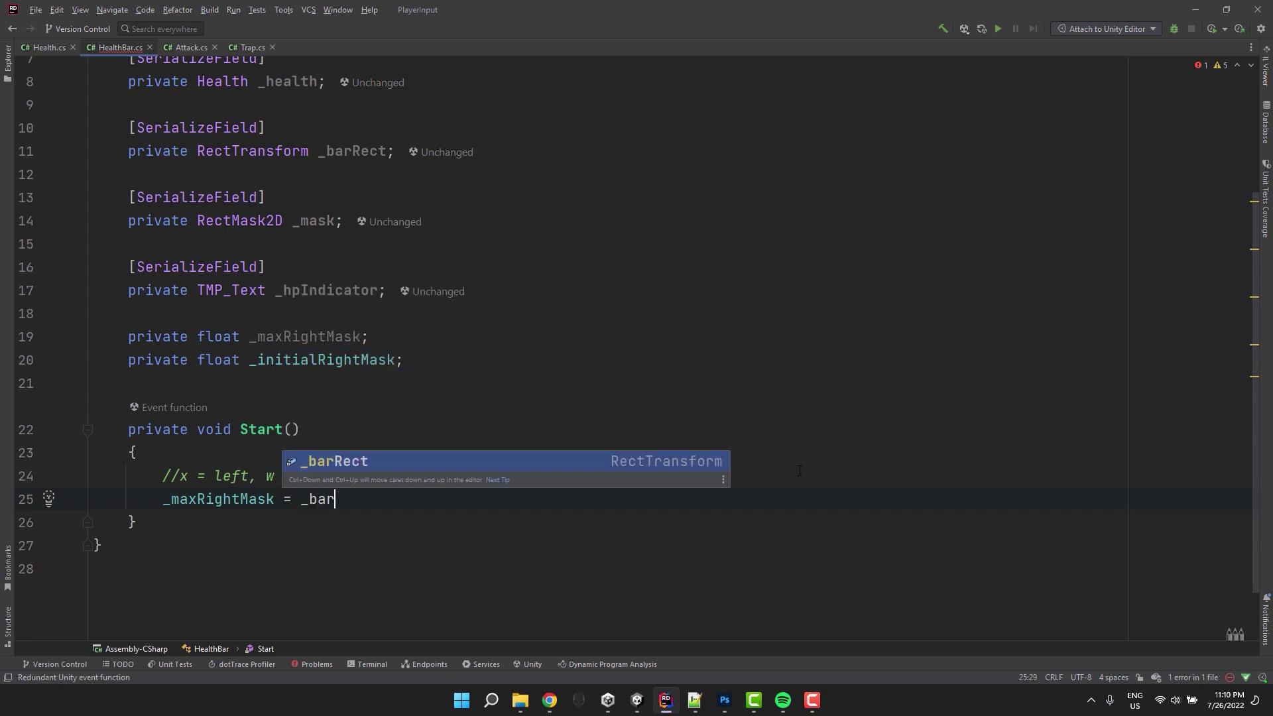
pyautogui.press('Return')
pyautogui.write('.r')
pyautogui.press('BackSpace')
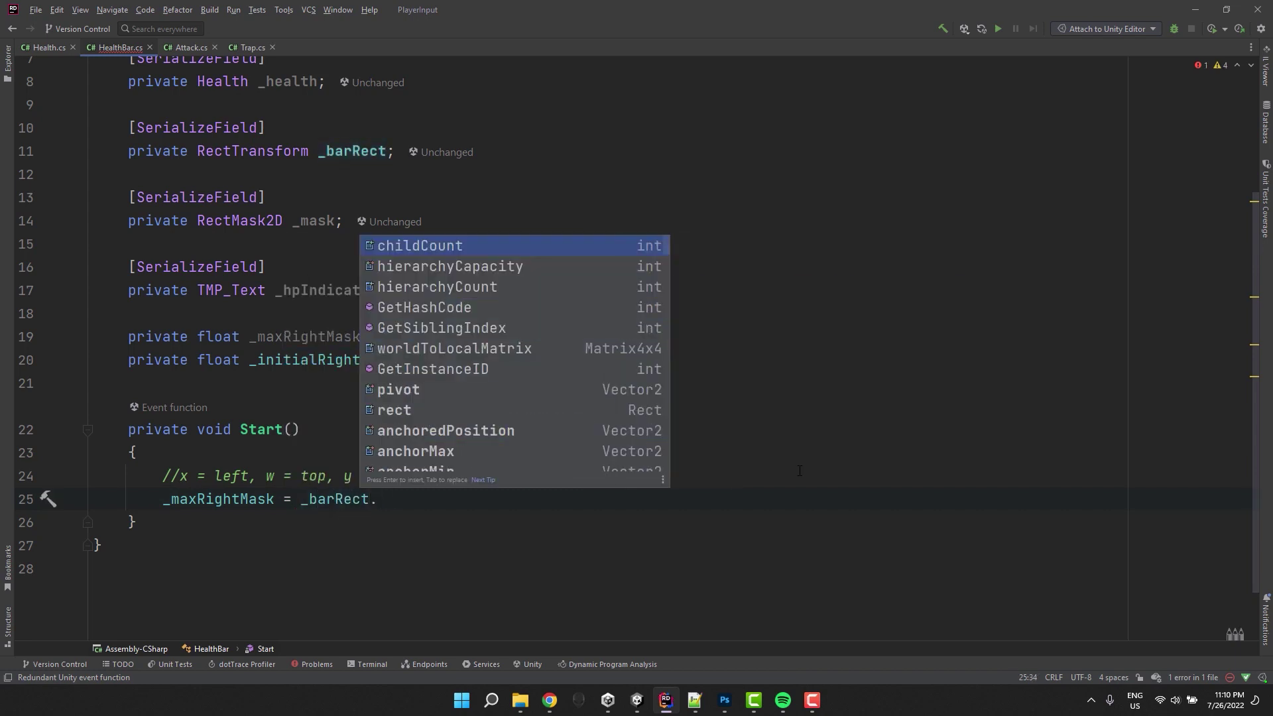
pyautogui.write('rect.width')
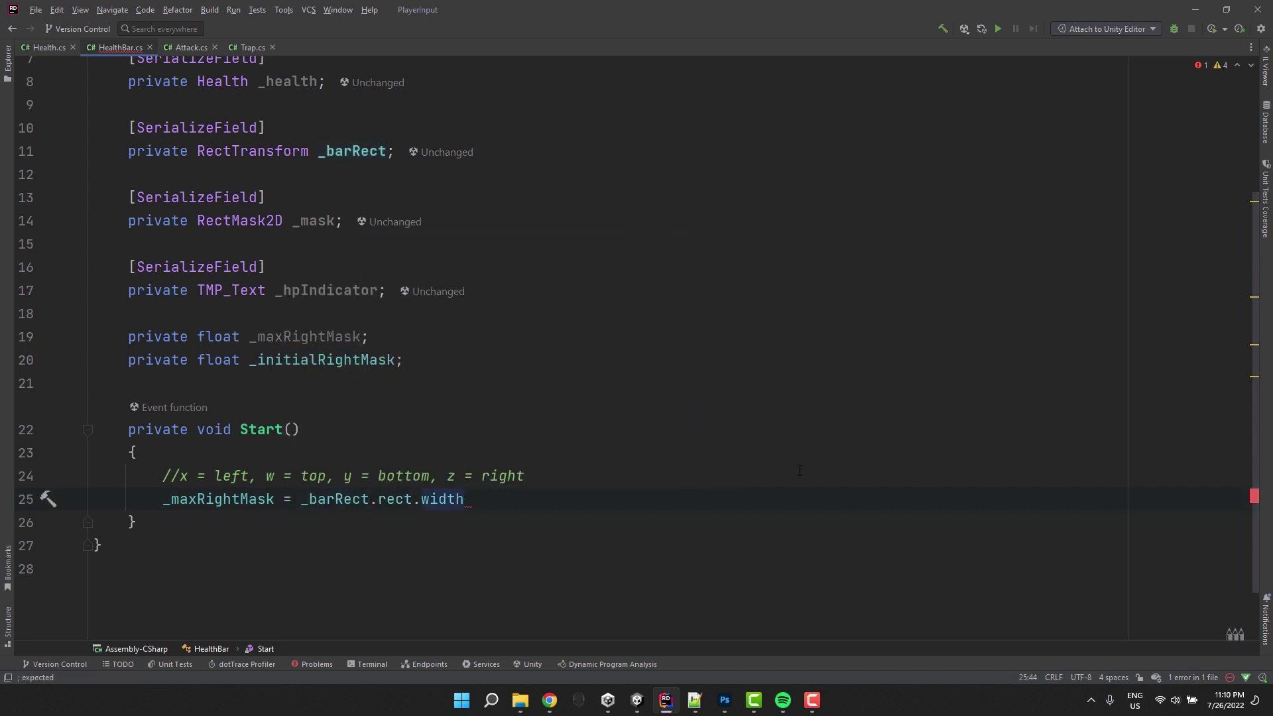
pyautogui.write(' - _mask.padd')
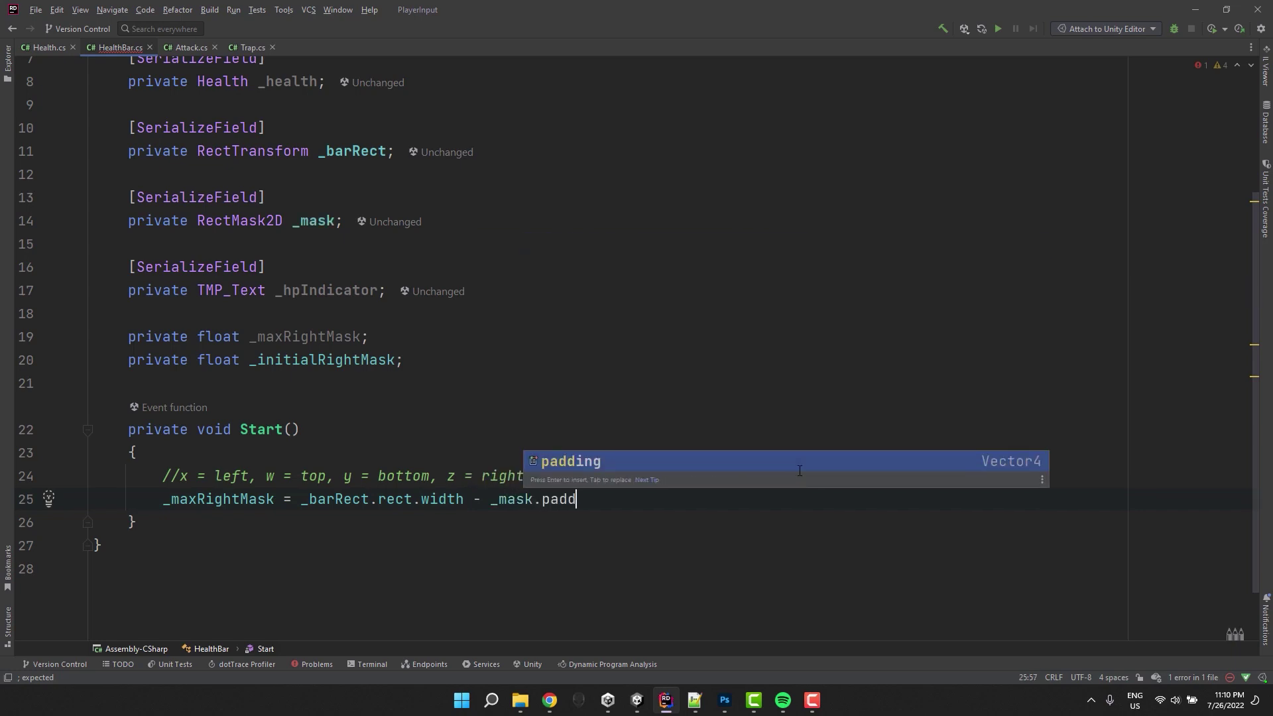
# Step: Subtract _mask.padding.x and _mask.padding.z from the bar width in the _maxRightMask assignment
pyautogui.press('Return')
pyautogui.write('.x')
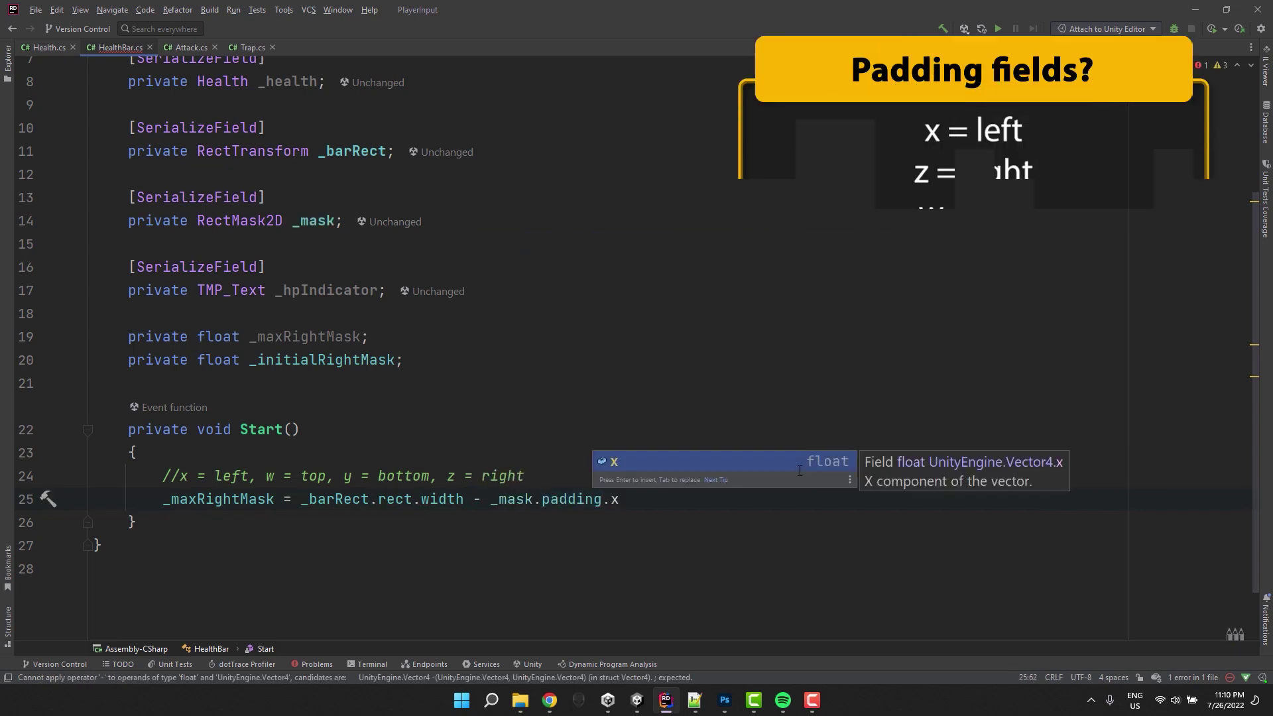
pyautogui.write(' - _mask.pad')
pyautogui.press('Return')
pyautogui.write('.z')
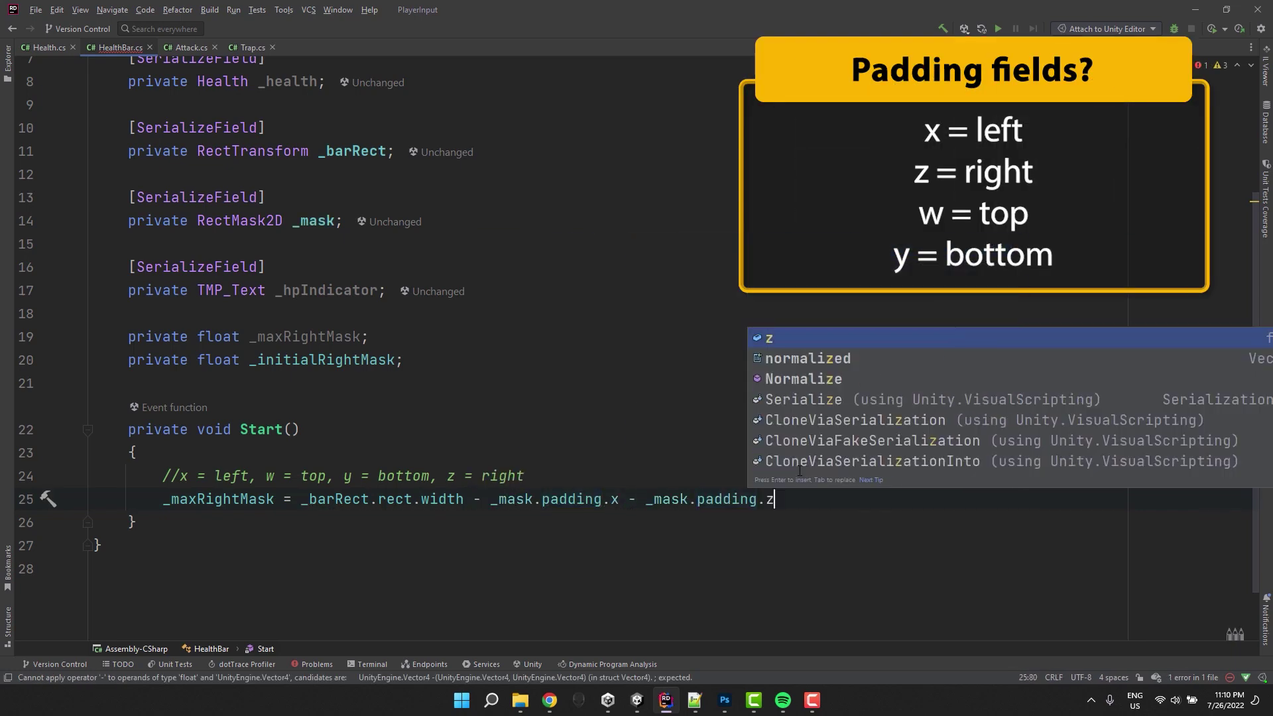
pyautogui.write(';')
# Step: In Start, set the _hpIndicator text with SetText to the interpolated string $"{_health.Hp}/{_health.MaxHp}"
pyautogui.press('Return')
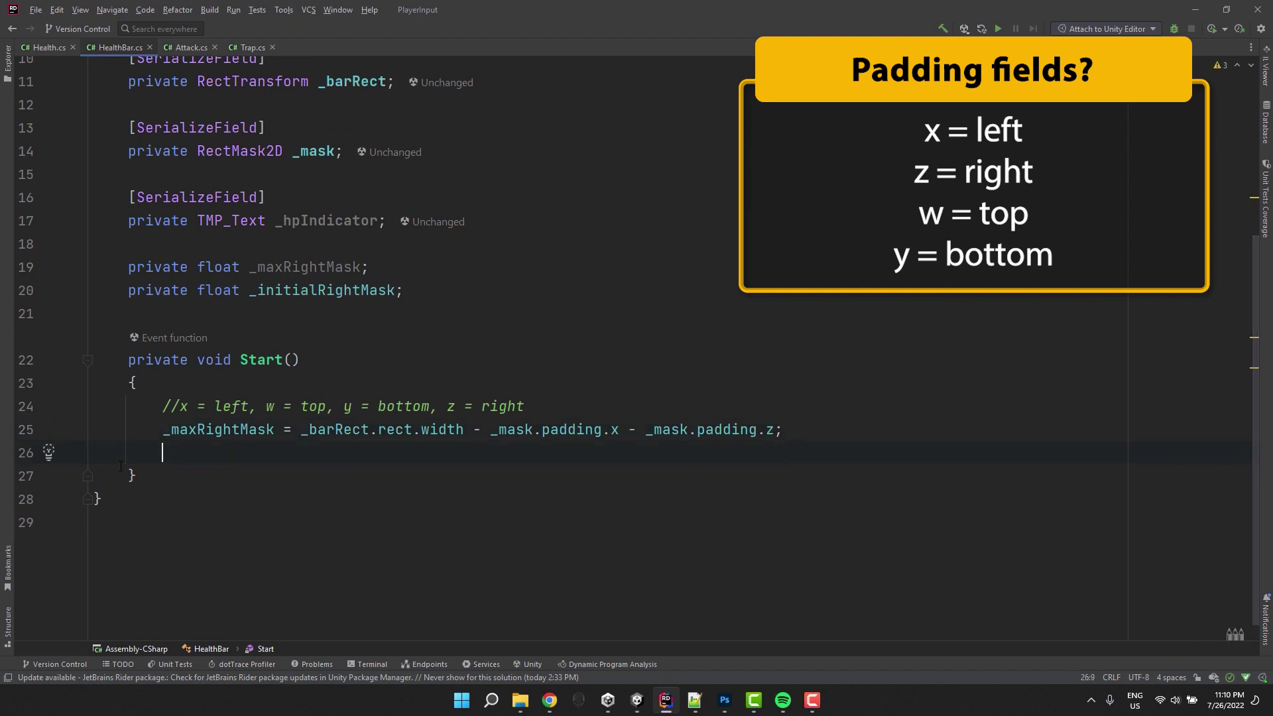
pyautogui.write('_hpIndicator.Set')
pyautogui.press('Return')
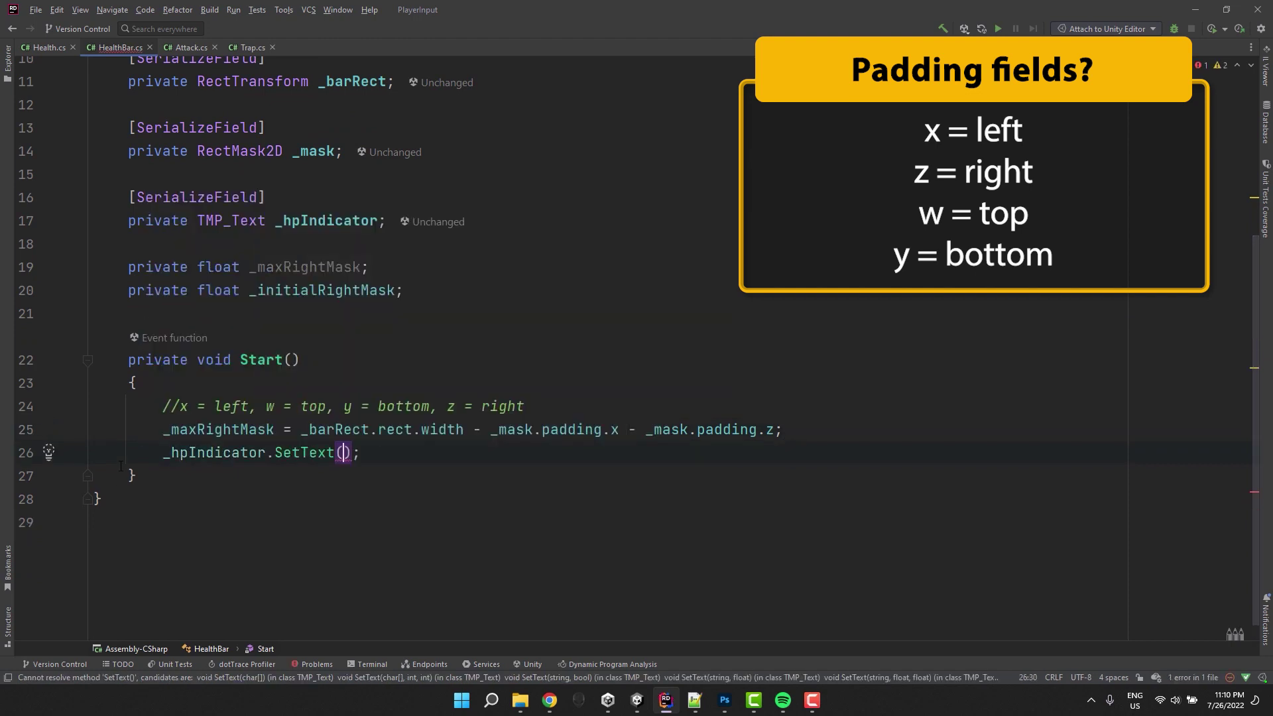
pyautogui.write('$"')
pyautogui.write('{_health.Hp}/{')
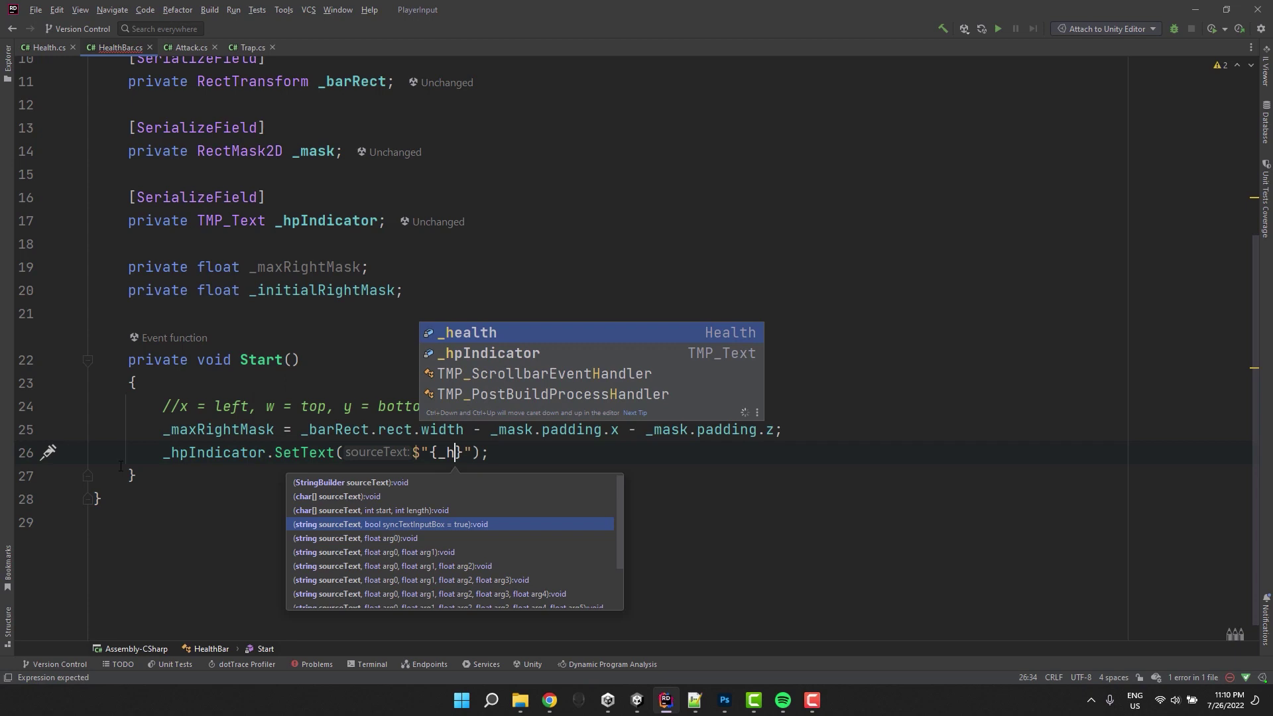
pyautogui.write('_health.MaxH')
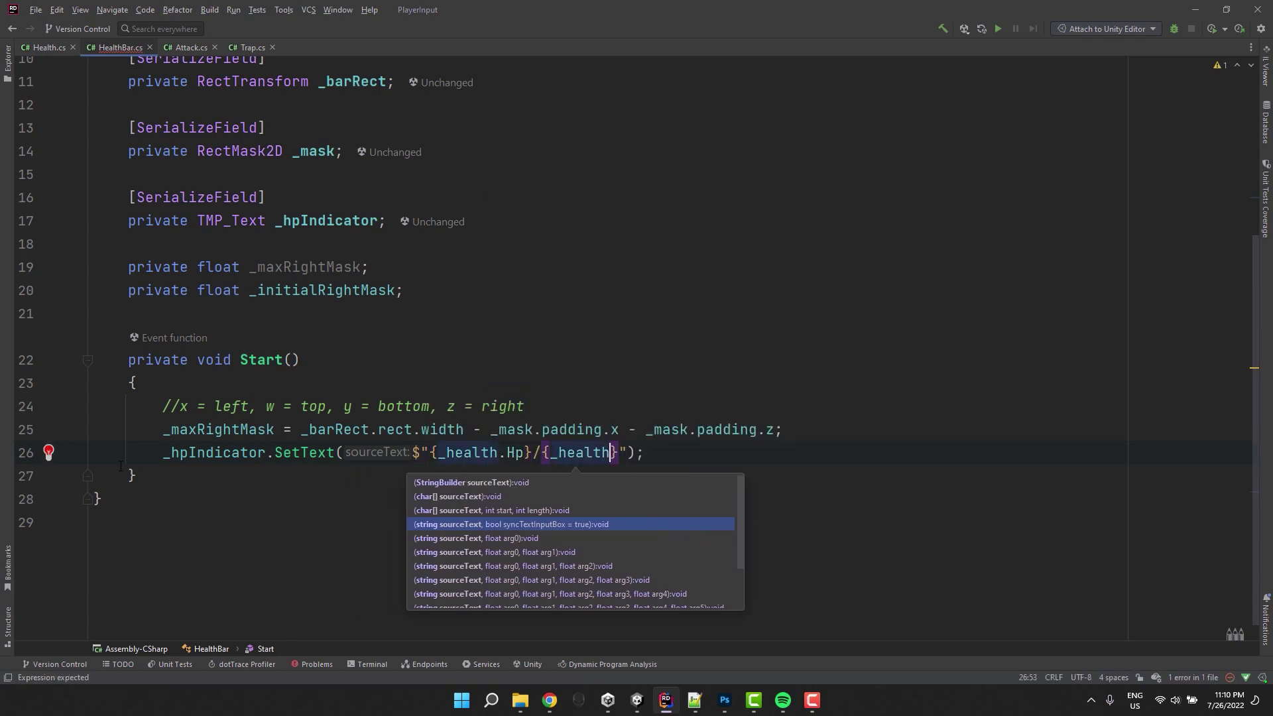
pyautogui.write('p')
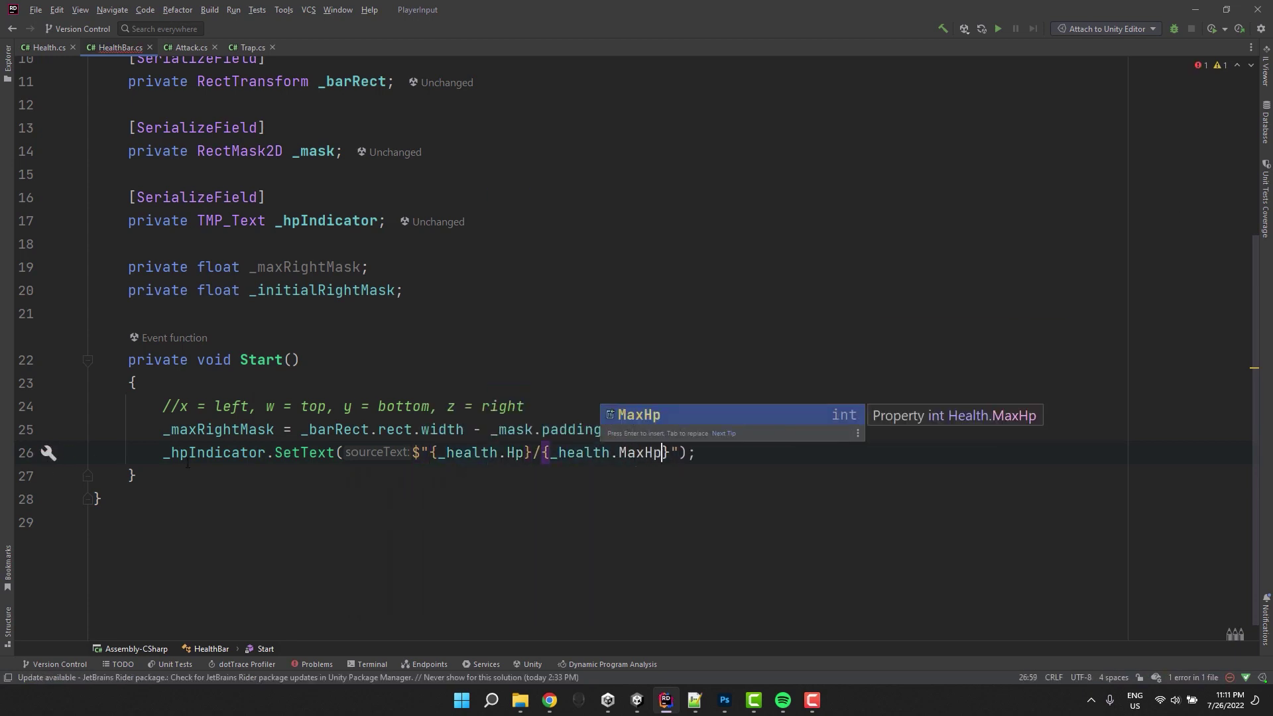
pyautogui.press('End')
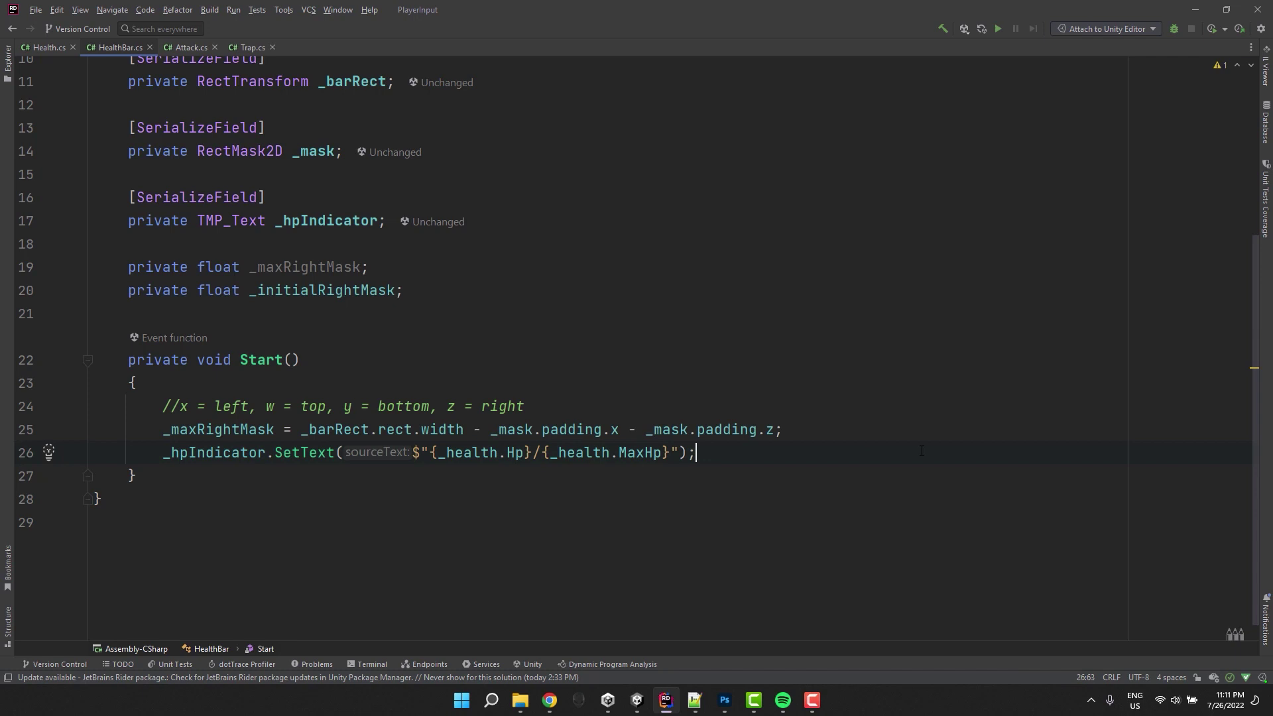
# Step: Assign _mask.padding.z to _initialRightMask at the end of Start
pyautogui.scroll(-1, 921, 451)
pyautogui.write('_initialRightMask =')
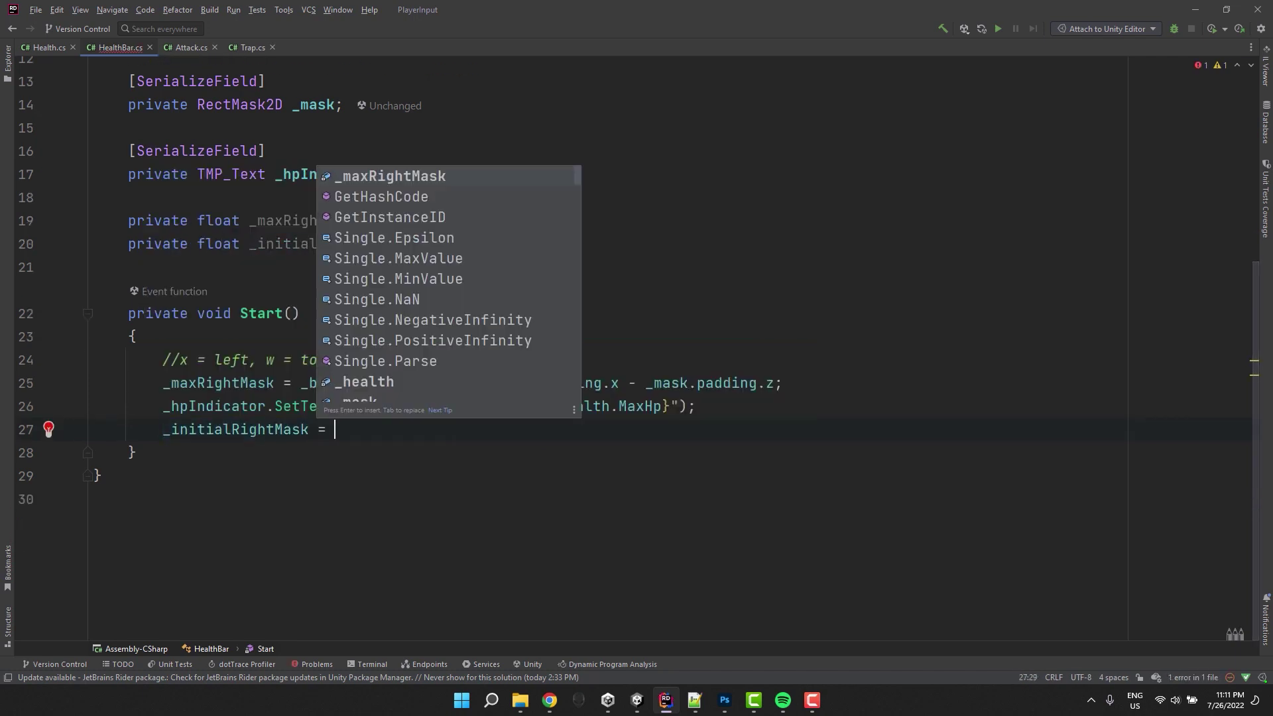
pyautogui.moveTo(764, 383); pyautogui.dragTo(741, 384)
pyautogui.click(374, 426)
pyautogui.write('_mask.padding.z')
pyautogui.write(';')
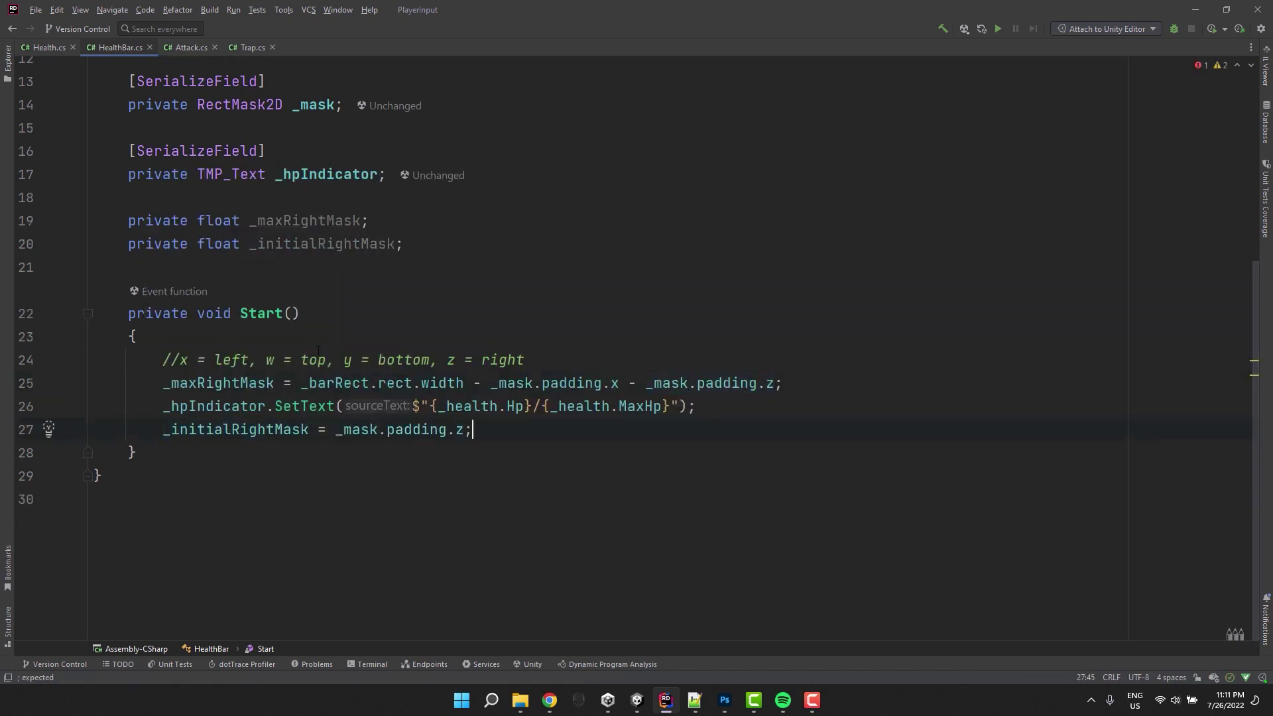
# Step: Add a public void method SetValue below Start with an int parameter named newValue
pyautogui.click(318, 360)
pyautogui.write('public ')
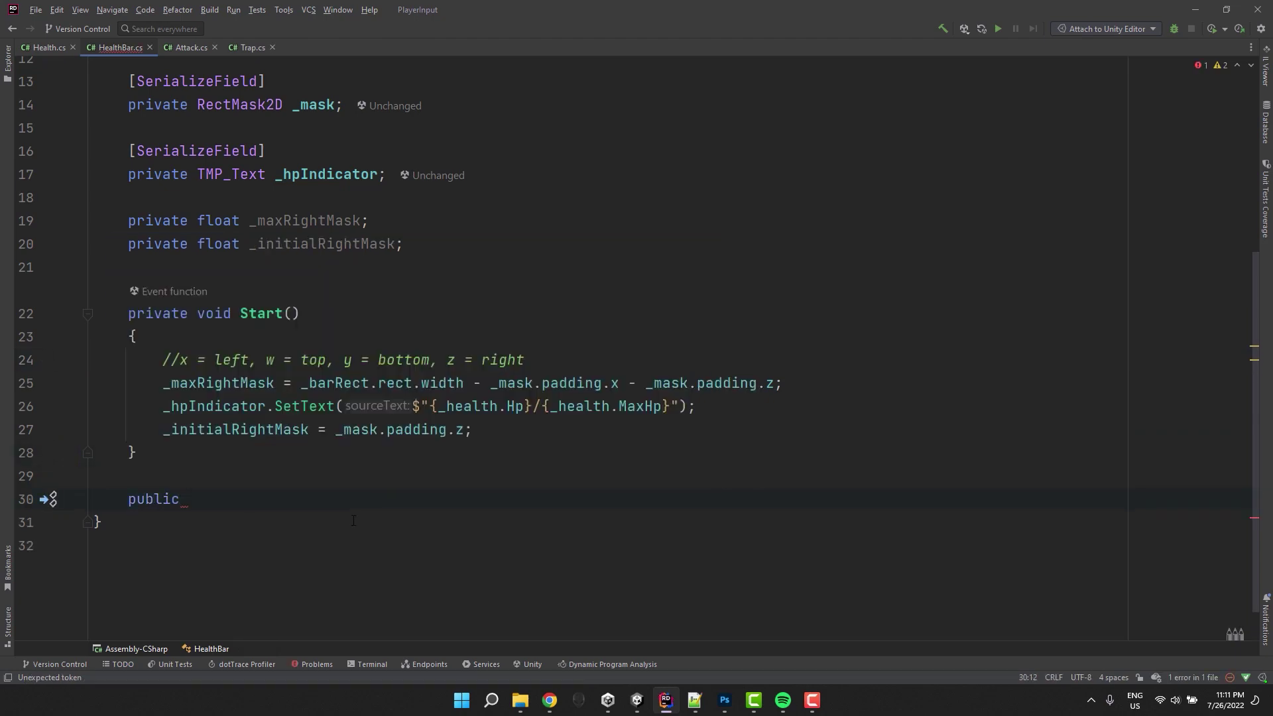
pyautogui.write('void SetValue() {')
pyautogui.press('Return')
pyautogui.scroll(-2, 353, 520)
pyautogui.click(310, 383)
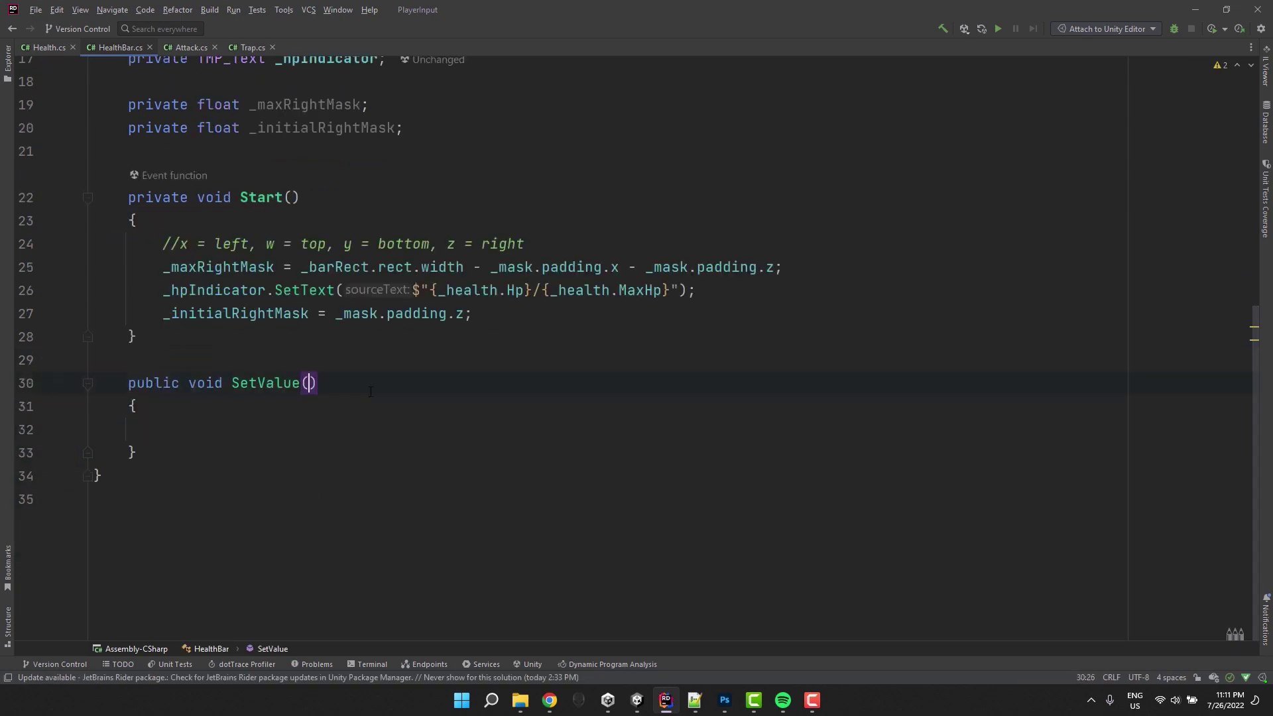
pyautogui.write('int newValue')
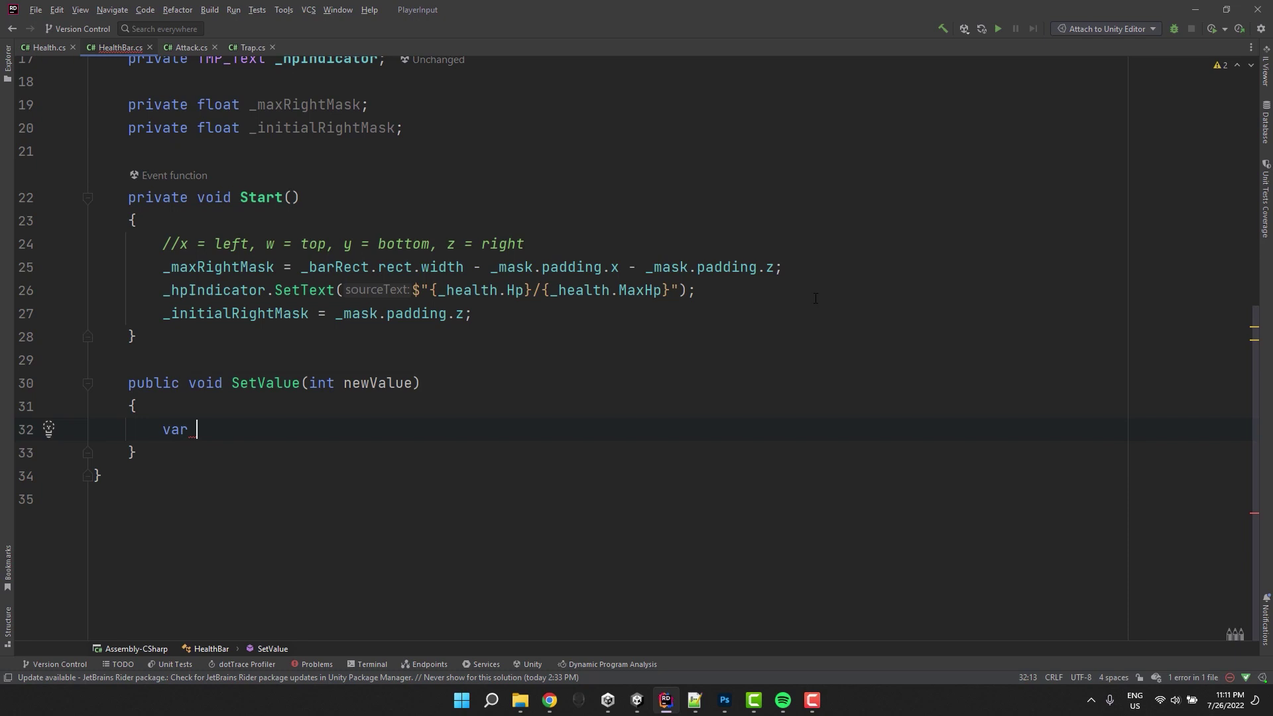
pyautogui.write('h = n')
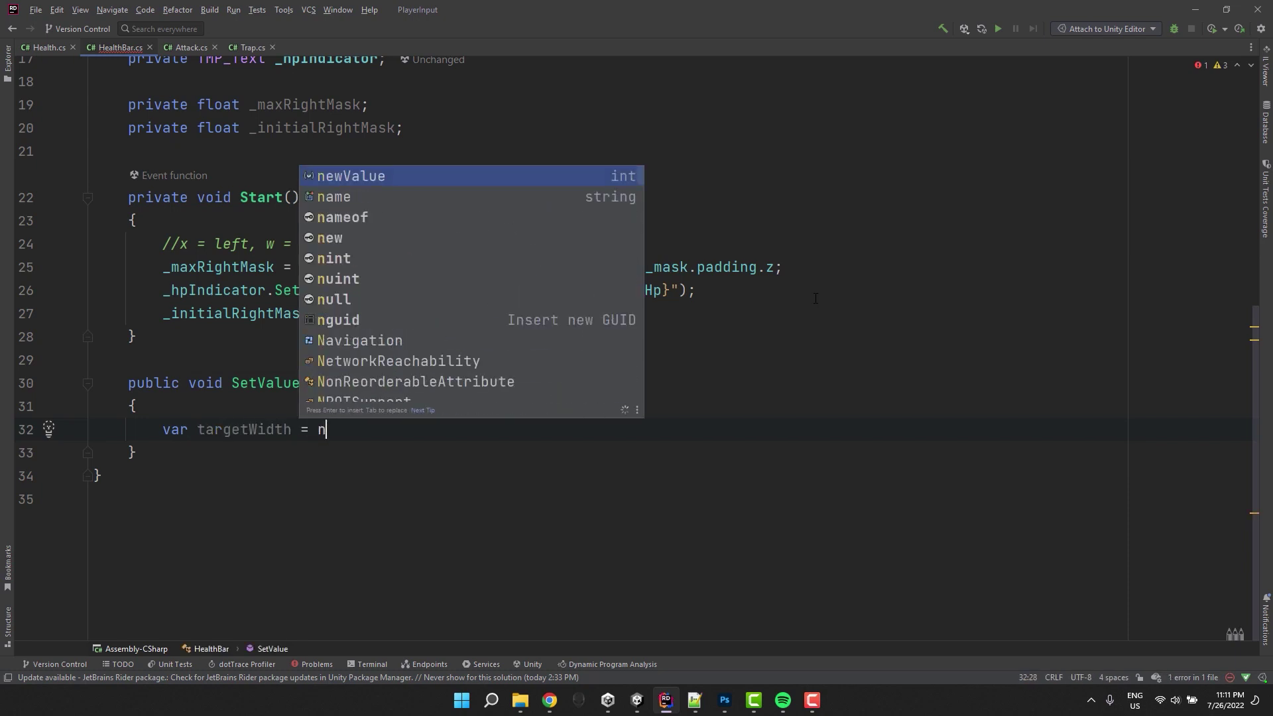
pyautogui.write('ewValue * _maxR')
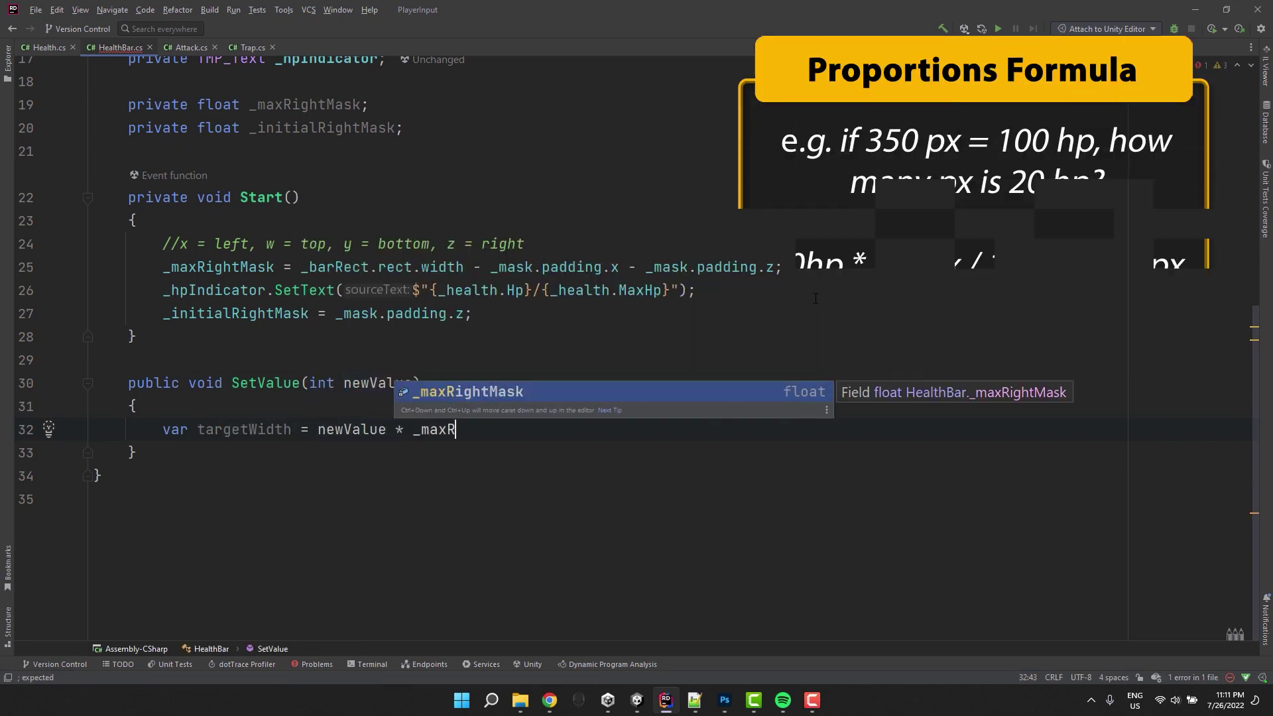
pyautogui.write('ightMask / _health.')
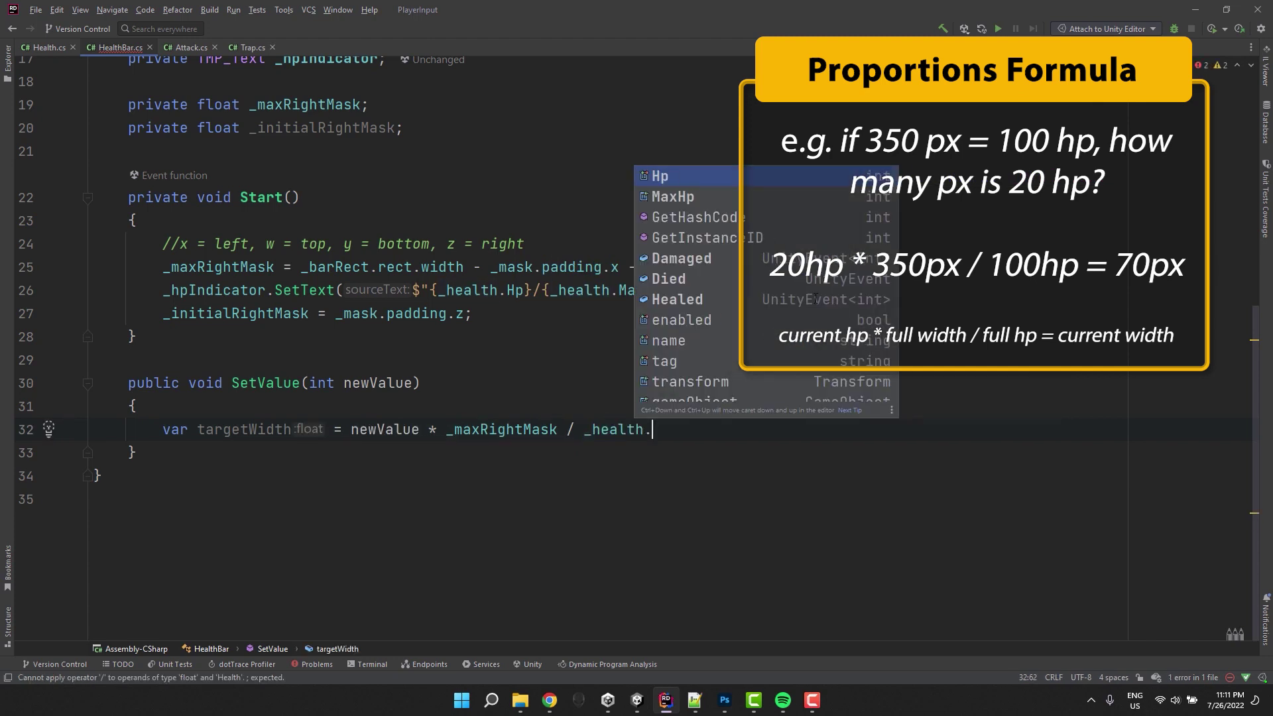
pyautogui.write('MaxHp;')
# Step: Complete the targetWidth divisor with MaxHp and declare newRightMask as _maxRightMask + _initialRightMask - targetWidth
pyautogui.press('Return')
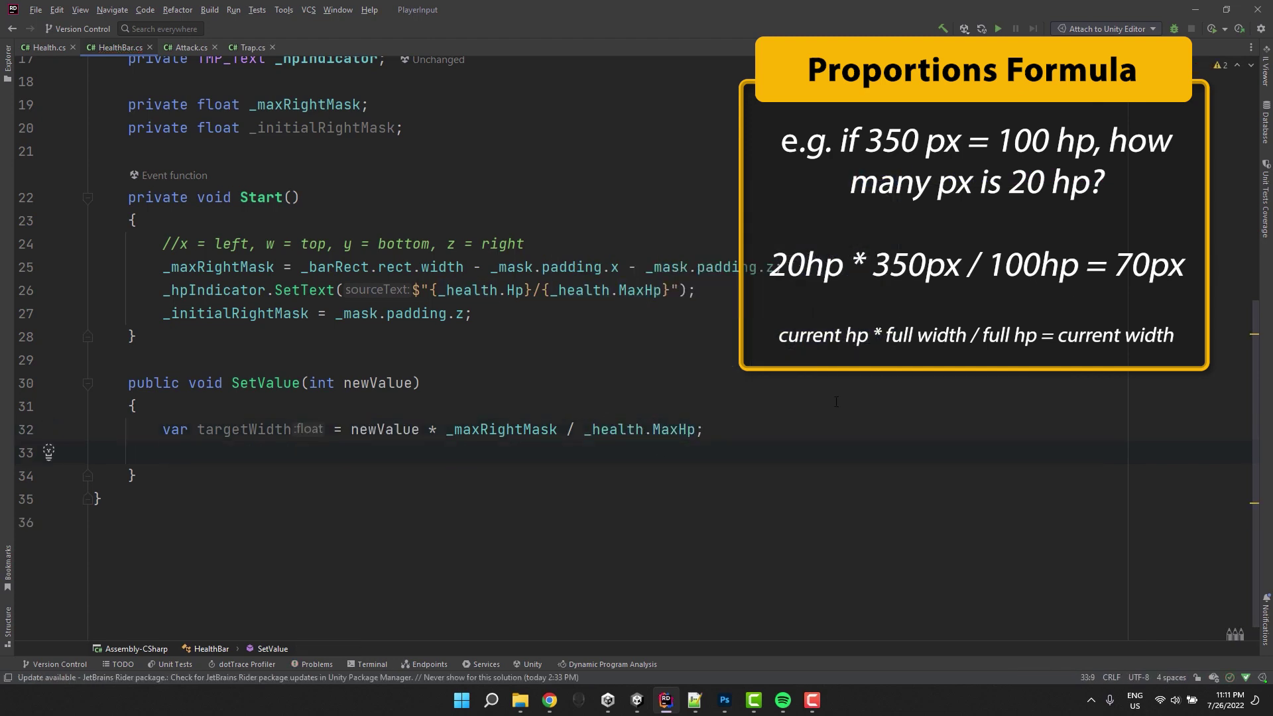
pyautogui.write('var newRightMask =')
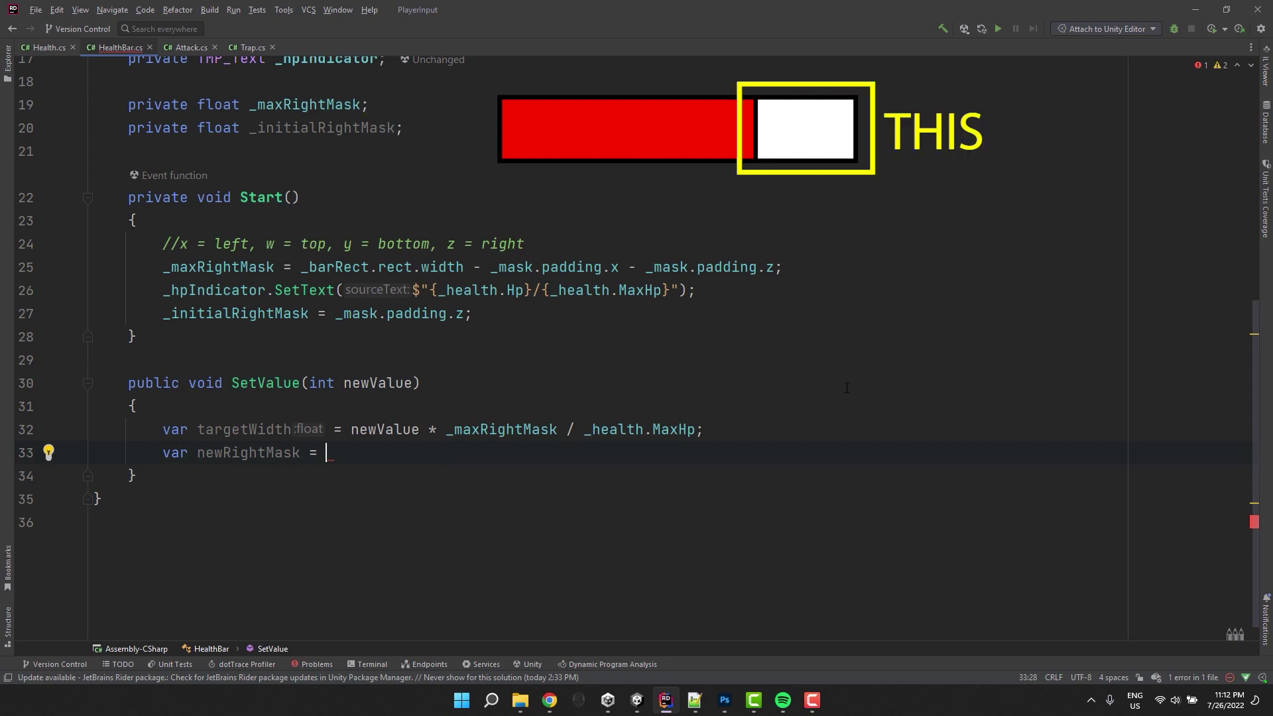
pyautogui.write('_ma')
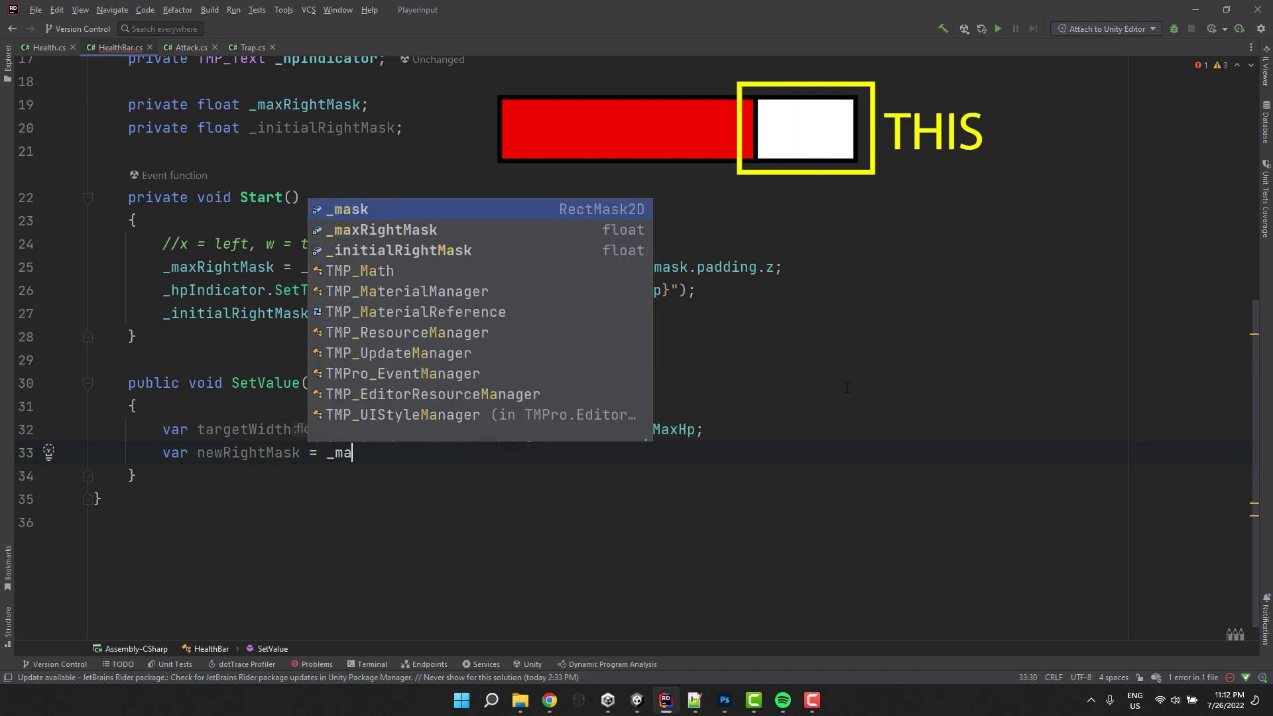
pyautogui.write('xRightMask + _')
pyautogui.press('Return')
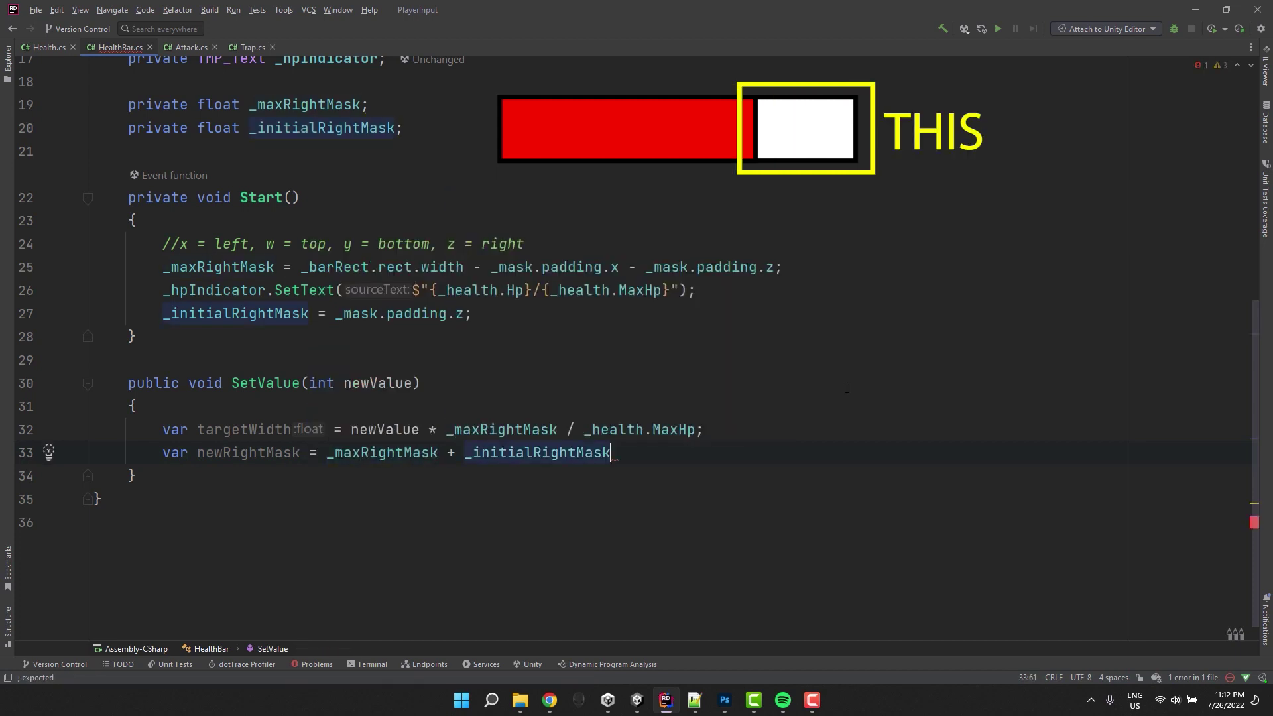
pyautogui.write('- targetWidth;')
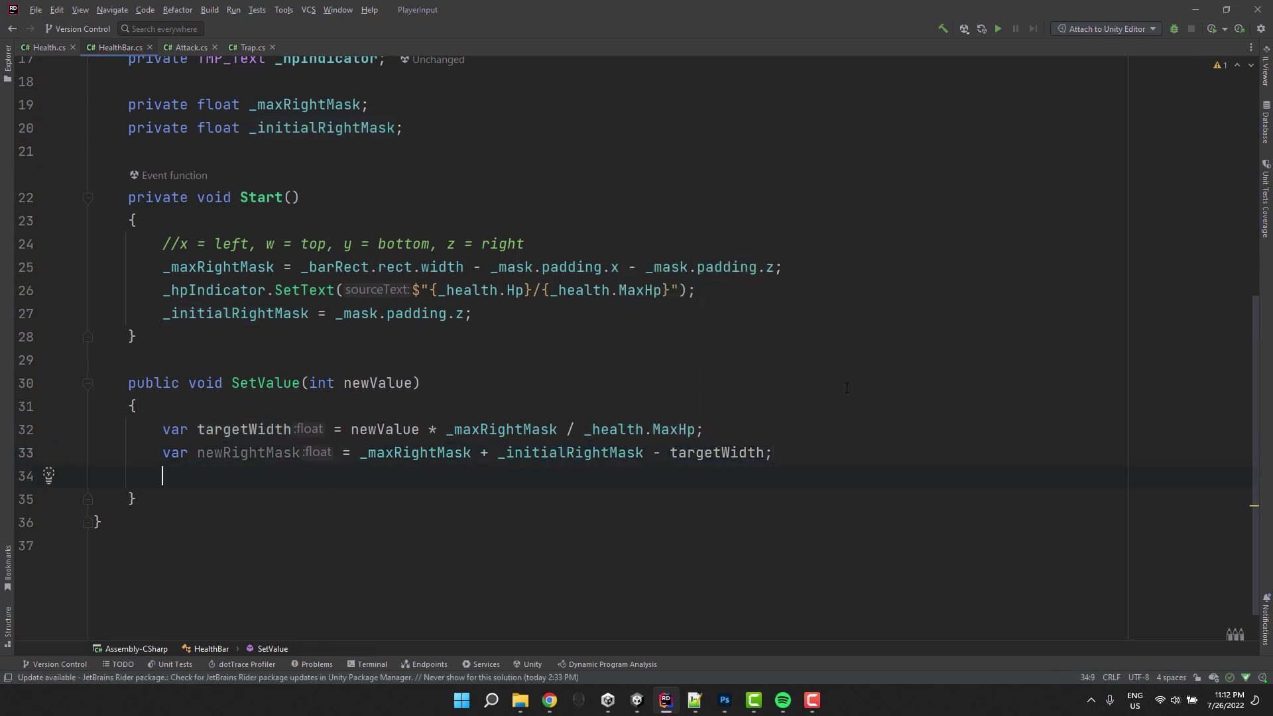
pyautogui.write('var padding = _mask.pa')
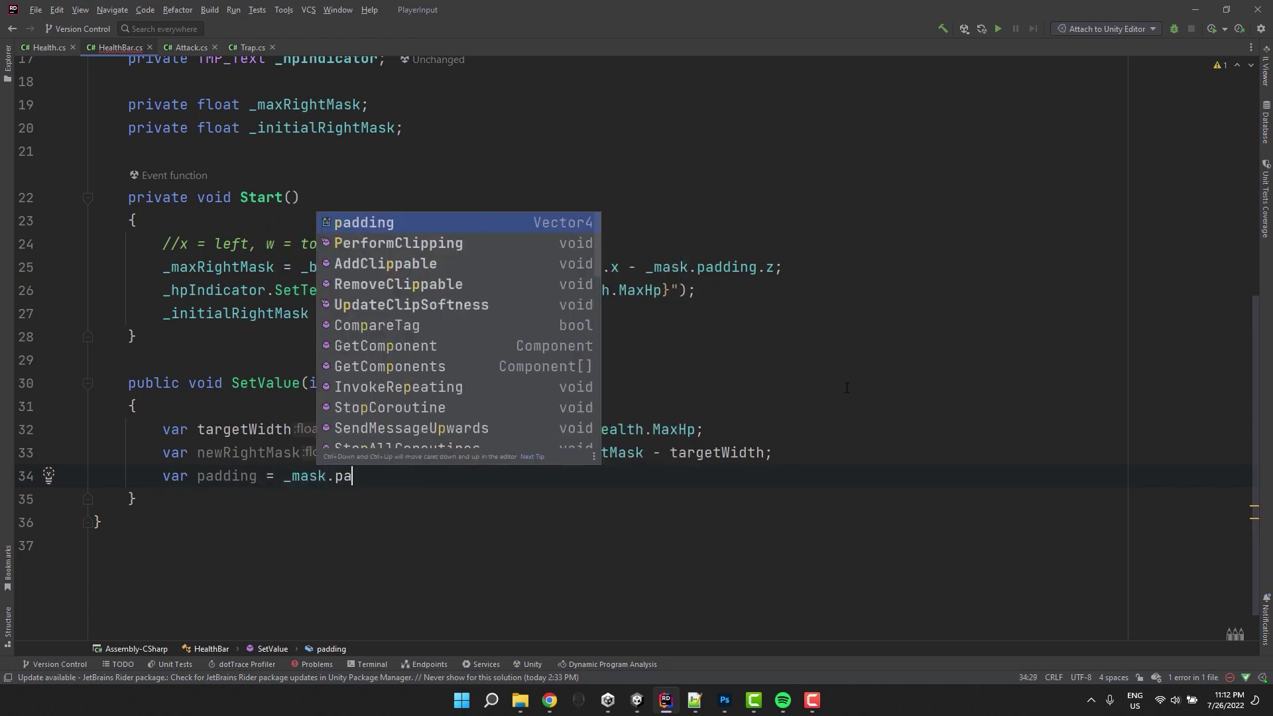
# Step: Copy _mask.padding into a variable named padding and set padding.z to newRightMask
pyautogui.press('Return')
pyautogui.write(';')
pyautogui.press('Return')
pyautogui.write('pad')
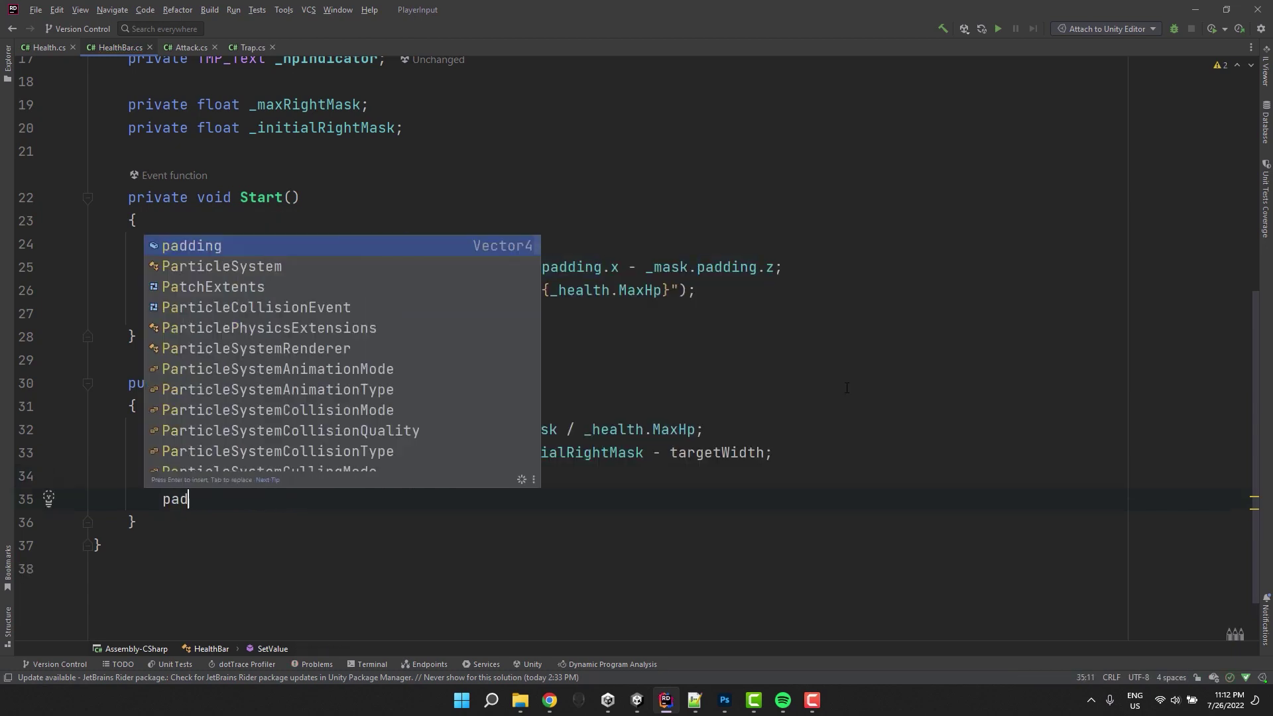
pyautogui.write('ding.z = newRightMask')
pyautogui.press('Return')
pyautogui.write(';')
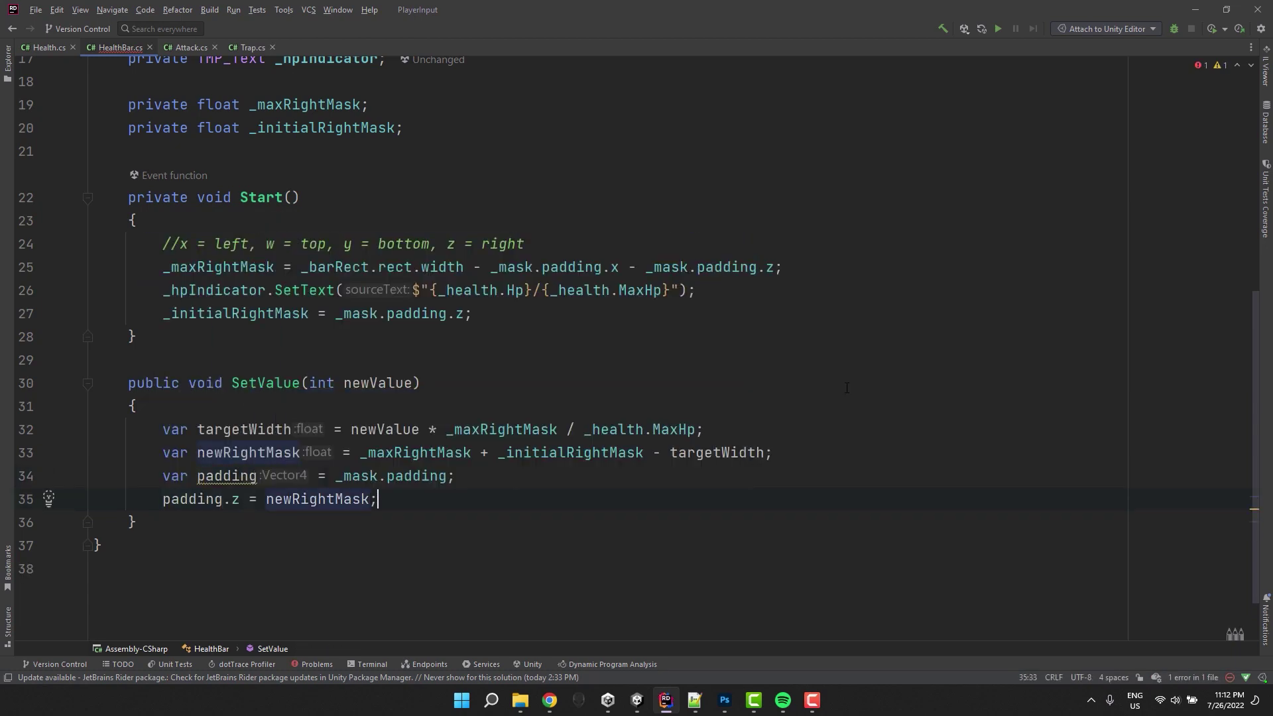
# Step: Assign padding back to _mask.padding and paste the copied hp indicator text line below it in SetValue
pyautogui.press('Return')
pyautogui.write('_mask.')
pyautogui.press('Return')
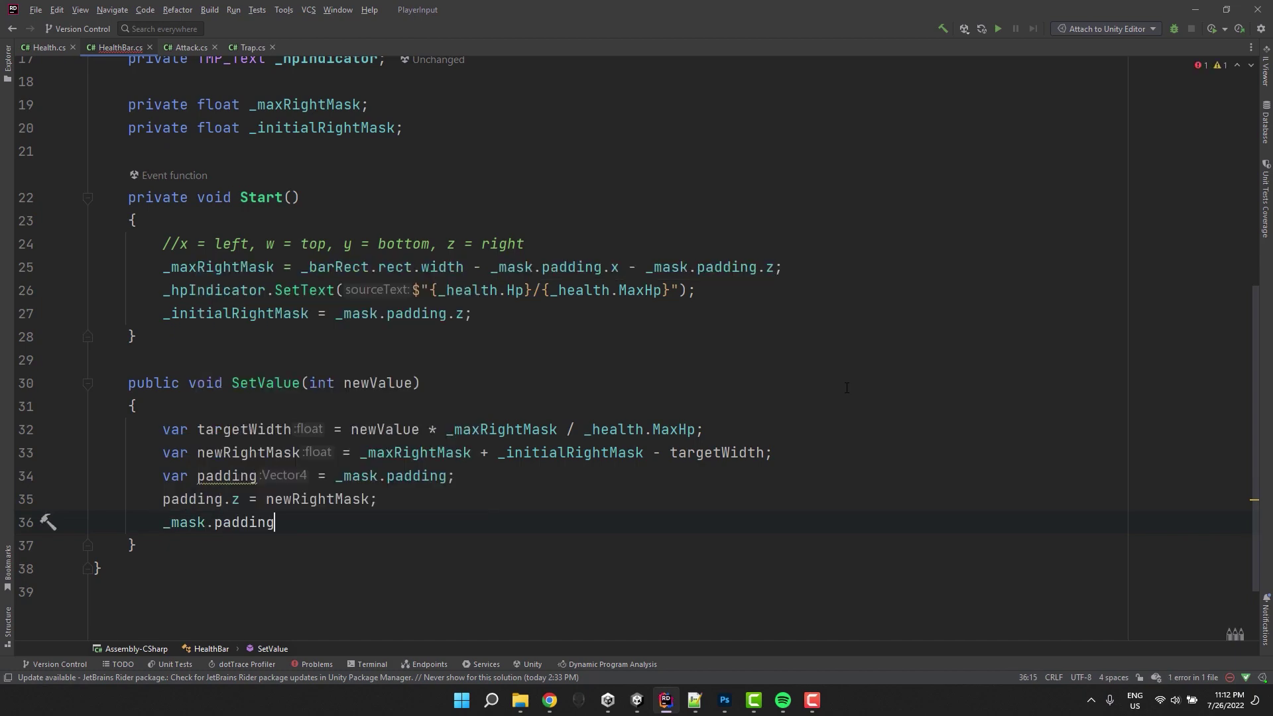
pyautogui.write('= padding;')
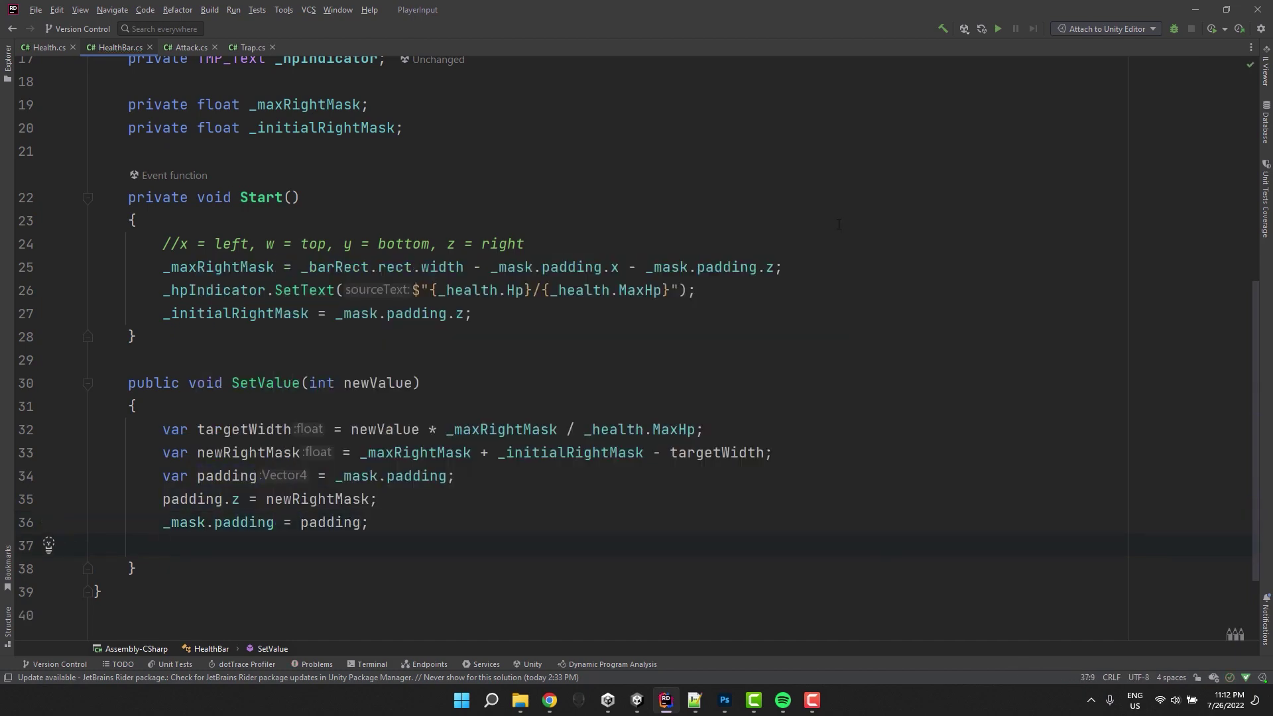
pyautogui.click(173, 545)
pyautogui.write('_hpIndicator.SetText($"{_health.Hp}/{_health.MaxHp}");')
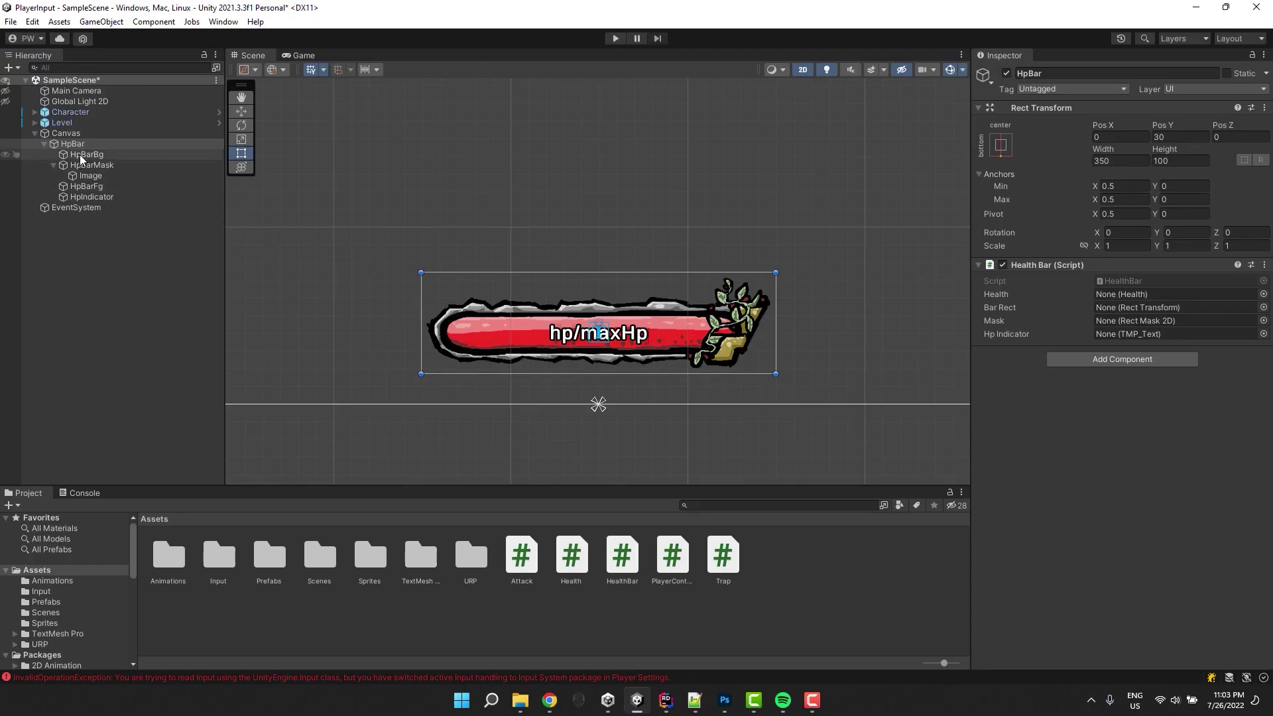
# Step: Assign Character, HpBarContent, HpBarMask and HpIndicator to HpBar's Health, Bar Rect, Mask and Hp Indicator references
pyautogui.moveTo(65, 113); pyautogui.dragTo(1134, 295)
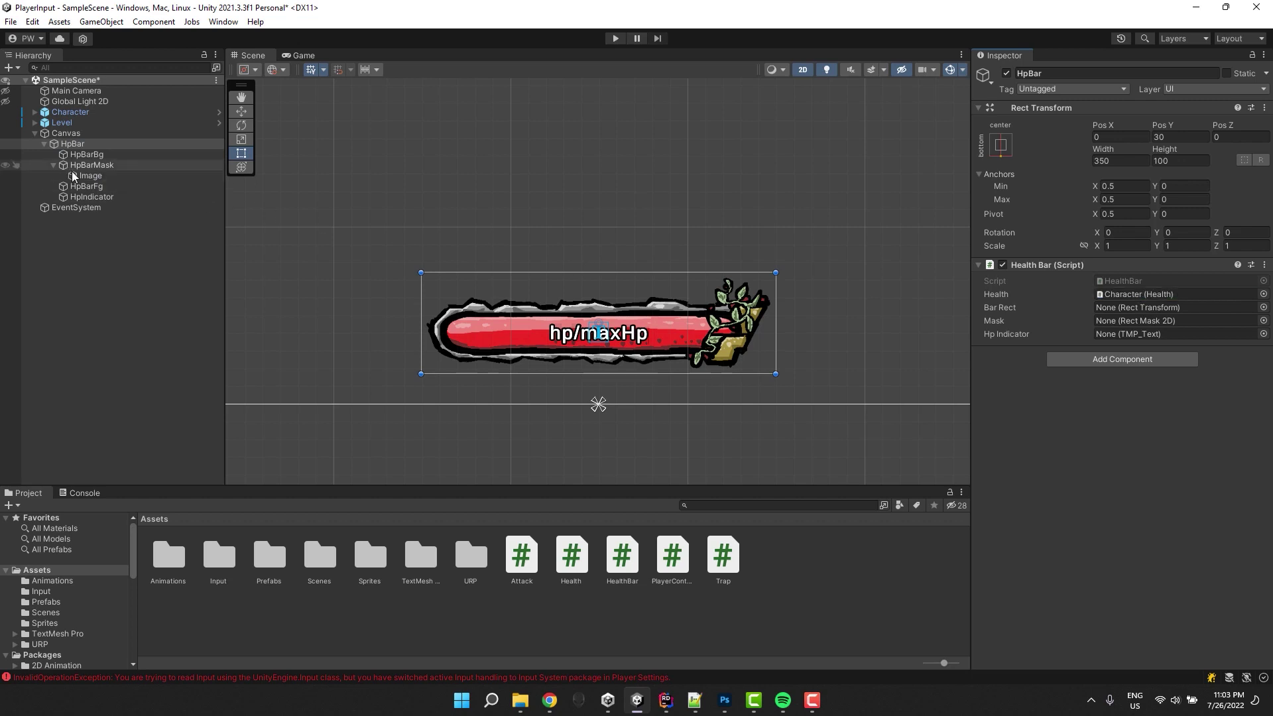
pyautogui.moveTo(100, 176); pyautogui.dragTo(1135, 308)
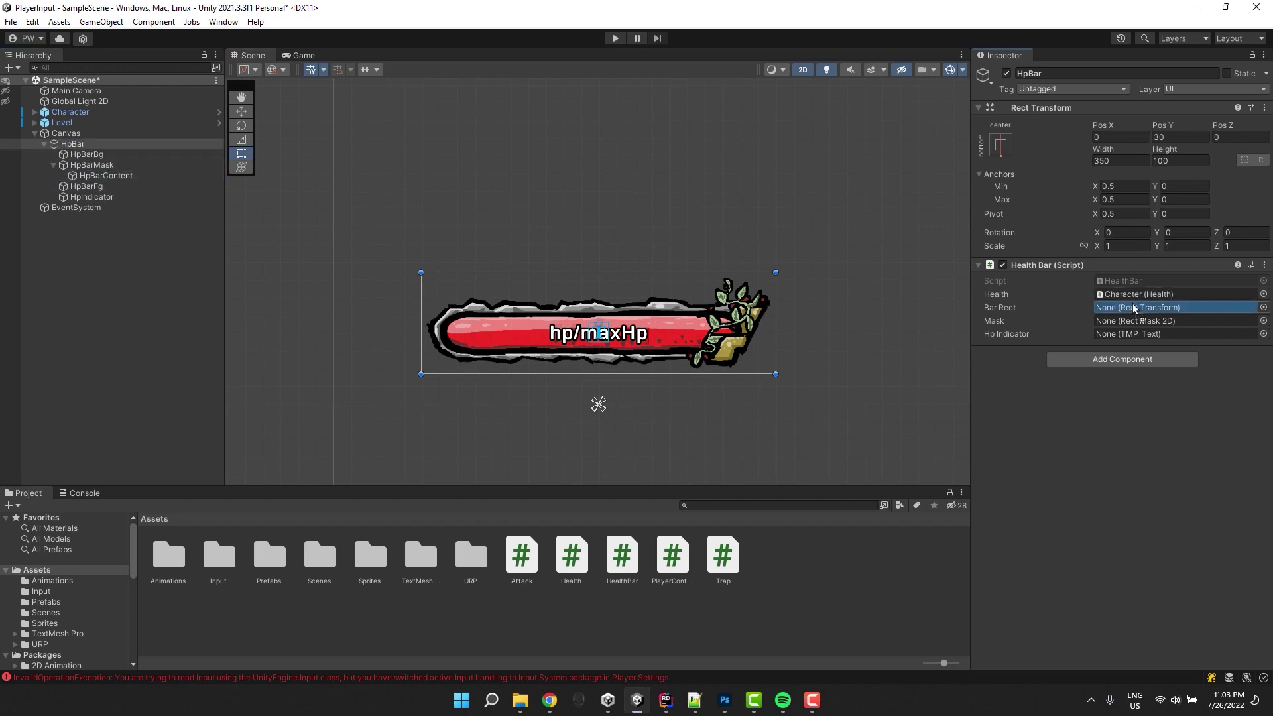
pyautogui.moveTo(92, 165); pyautogui.dragTo(1170, 323)
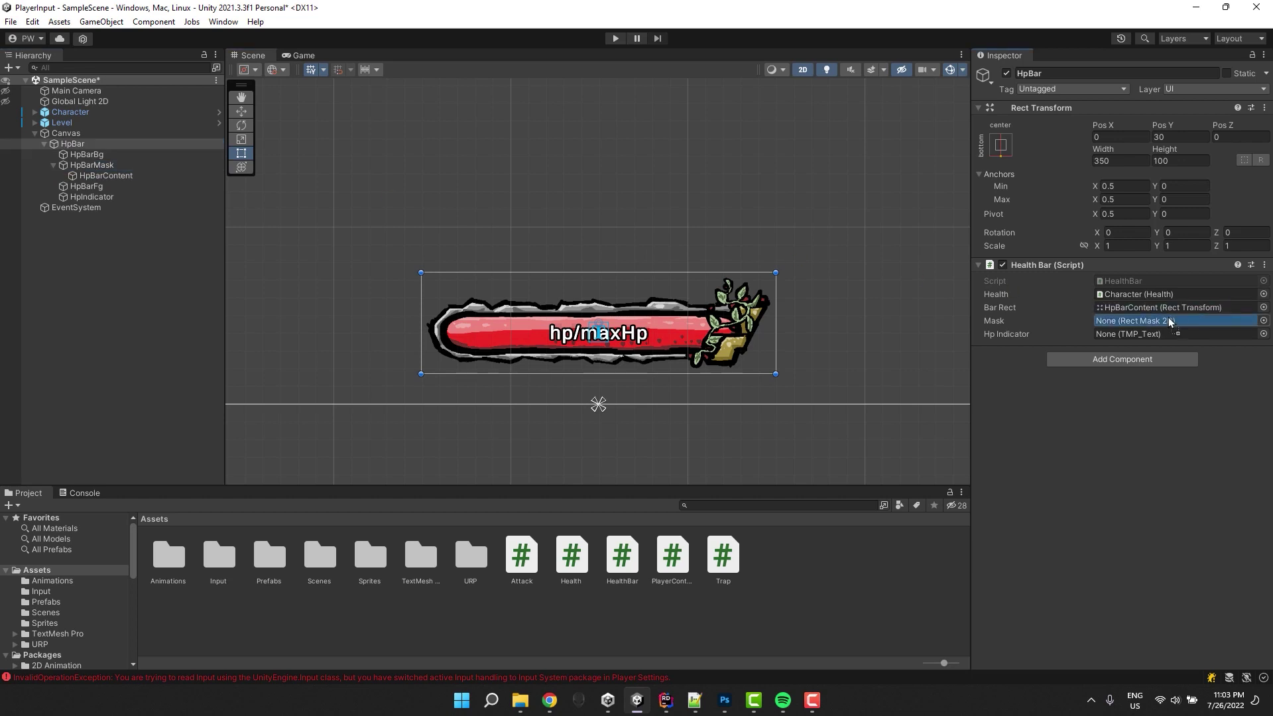
pyautogui.moveTo(860, 293); pyautogui.dragTo(1167, 334)
# Step: Test-run the scene, check the console errors and replace EventSystem's Standalone Input Module with InputSystemUIInputModule
pyautogui.click(615, 38)
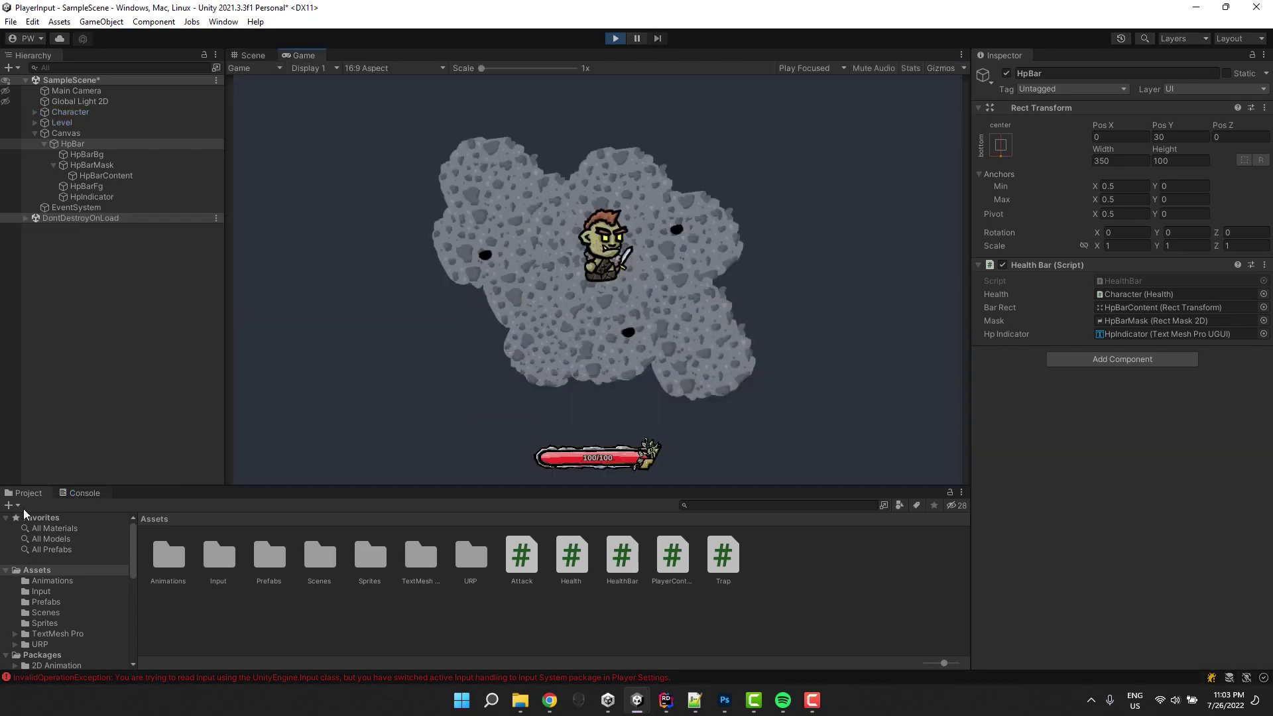
pyautogui.click(85, 493)
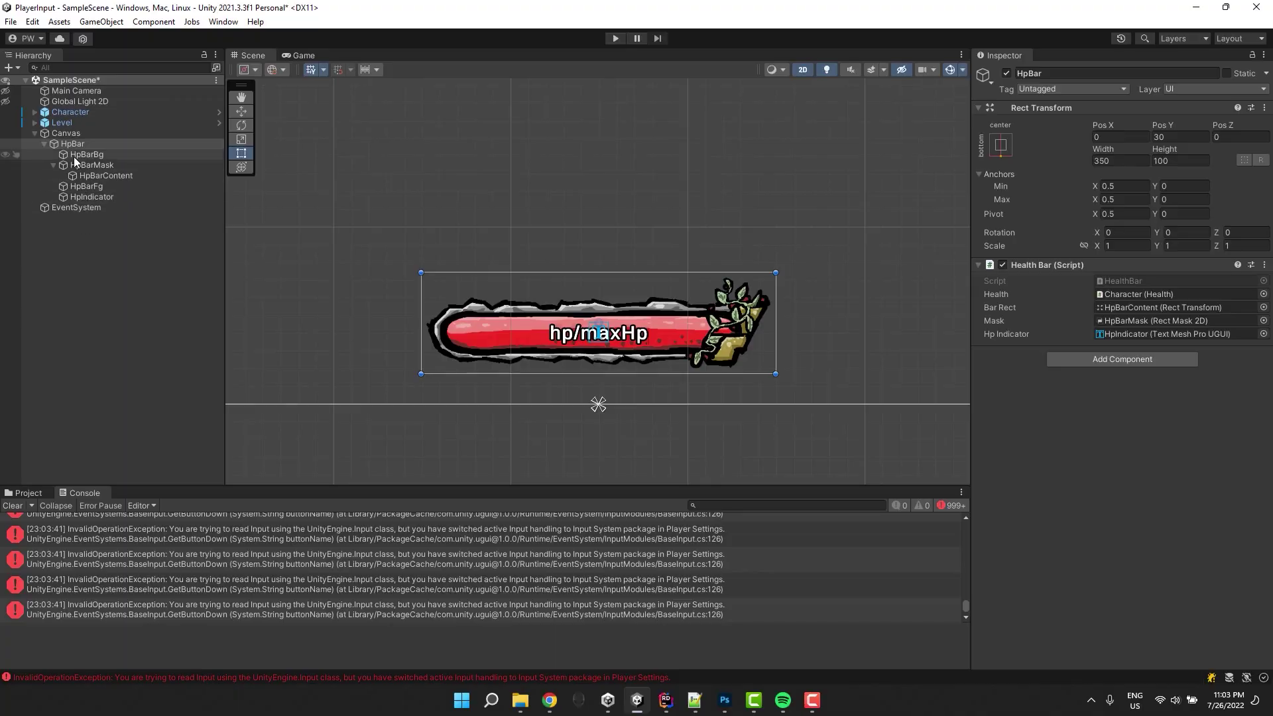
pyautogui.click(68, 208)
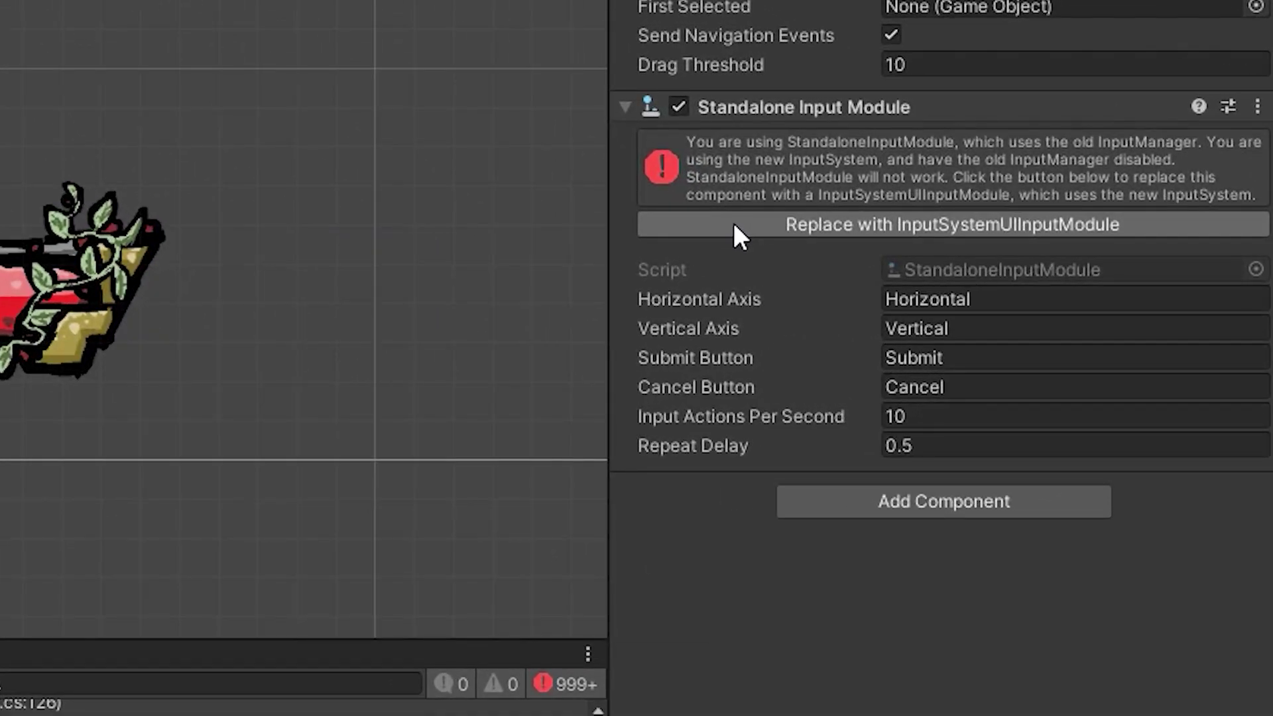
pyautogui.click(733, 224)
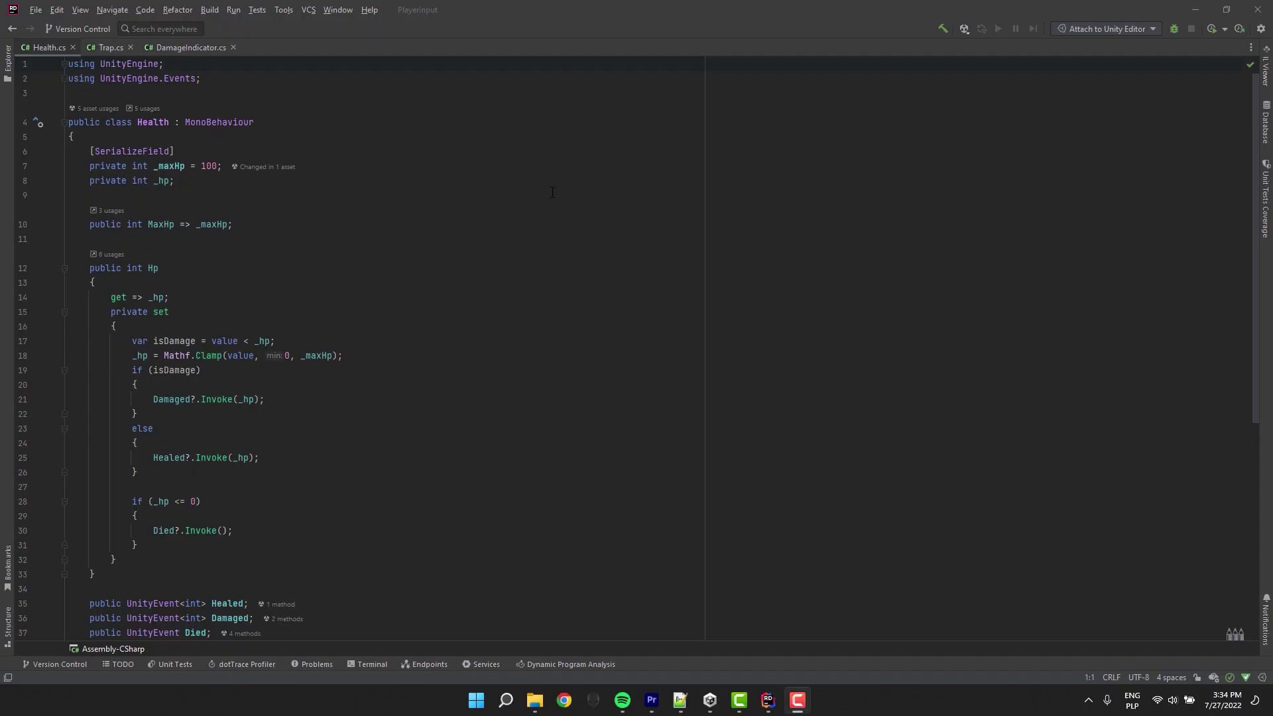
# Step: Review the events in the Health script, and add HpBar as a listener to Character's Healed and Damaged events
pyautogui.scroll(-5, 552, 192)
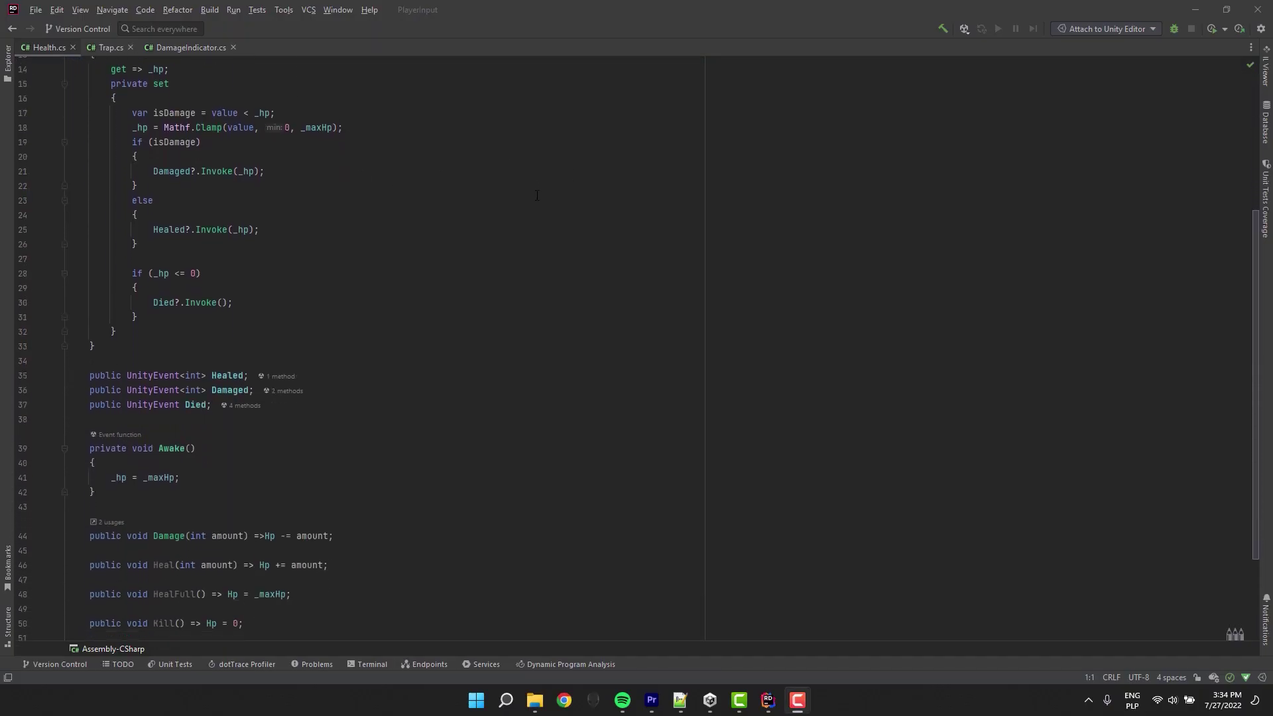
pyautogui.scroll(-4, 537, 195)
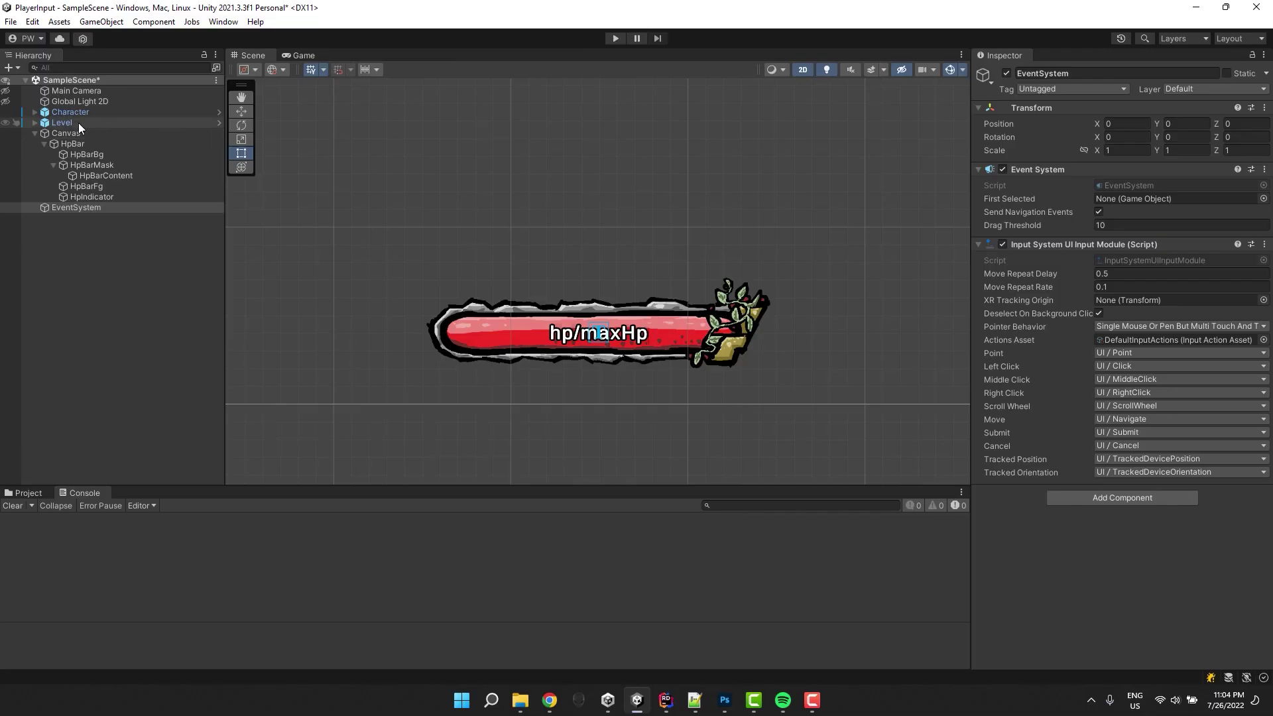
pyautogui.click(69, 113)
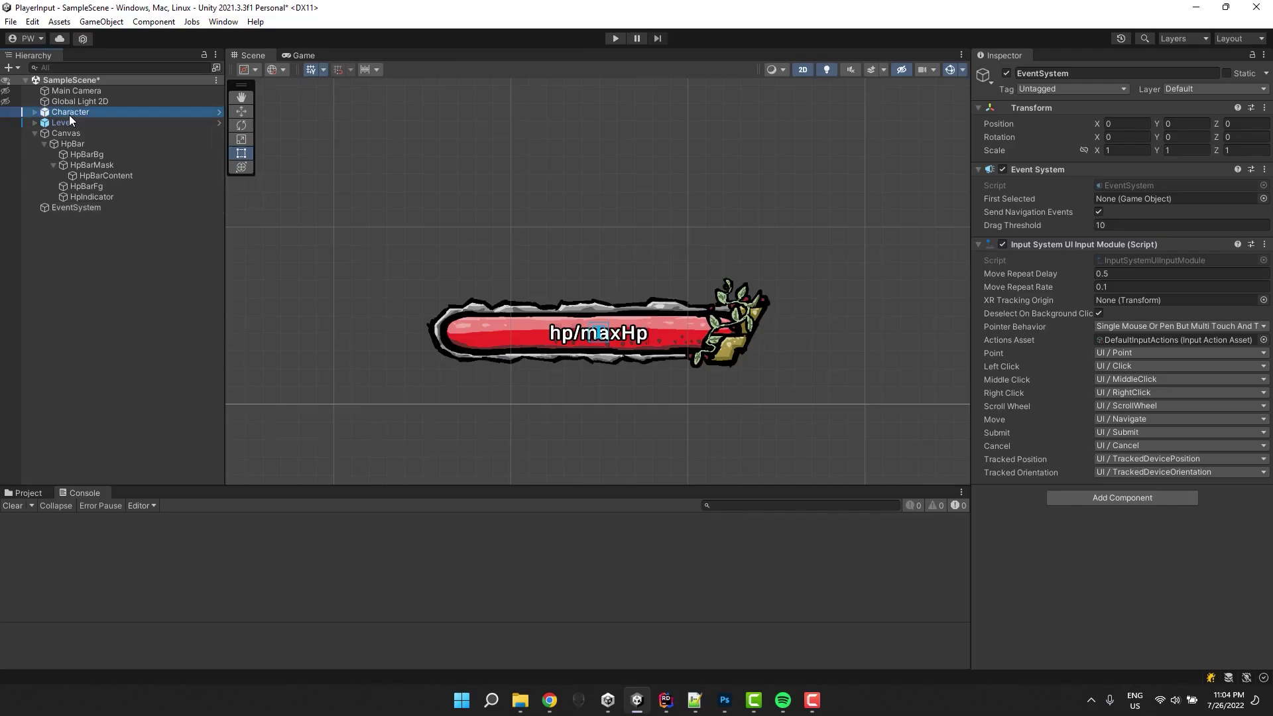
pyautogui.click(1235, 362)
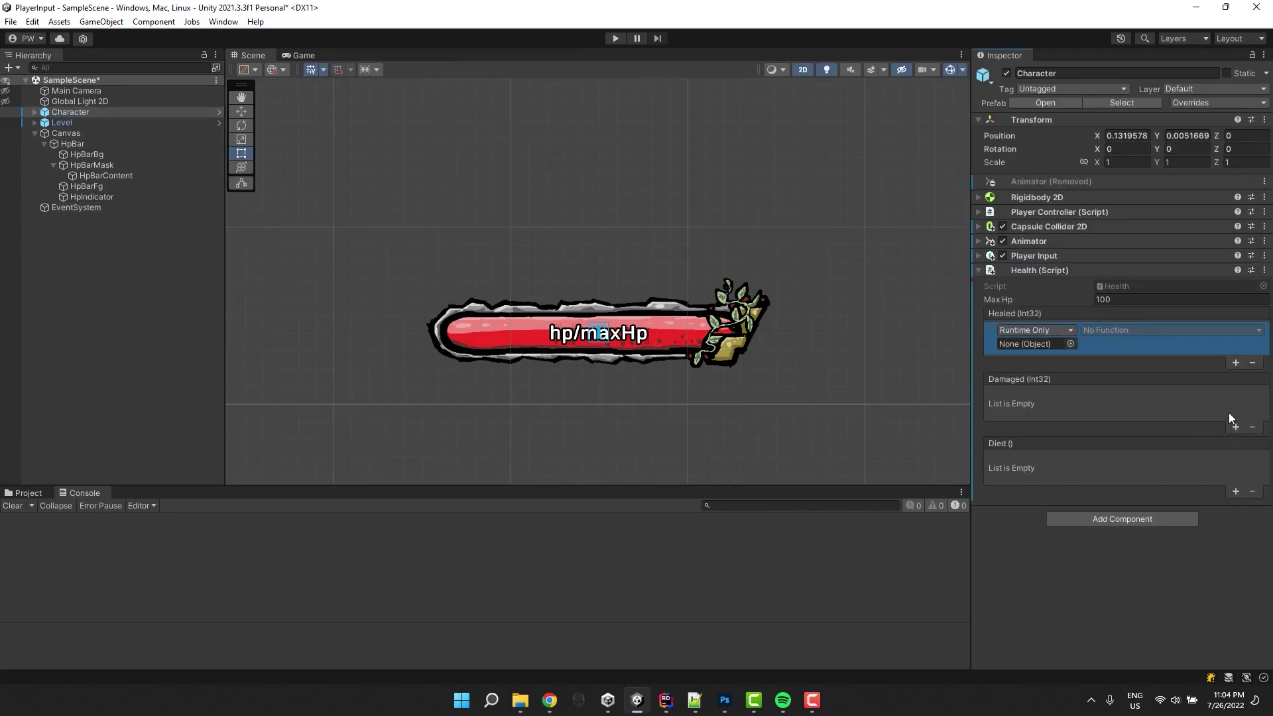
pyautogui.click(1233, 425)
pyautogui.moveTo(60, 143)
pyautogui.mouseDown()
pyautogui.moveTo(285, 150)
pyautogui.moveTo(1002, 345)
pyautogui.mouseUp()
pyautogui.moveTo(79, 145); pyautogui.dragTo(1028, 408)
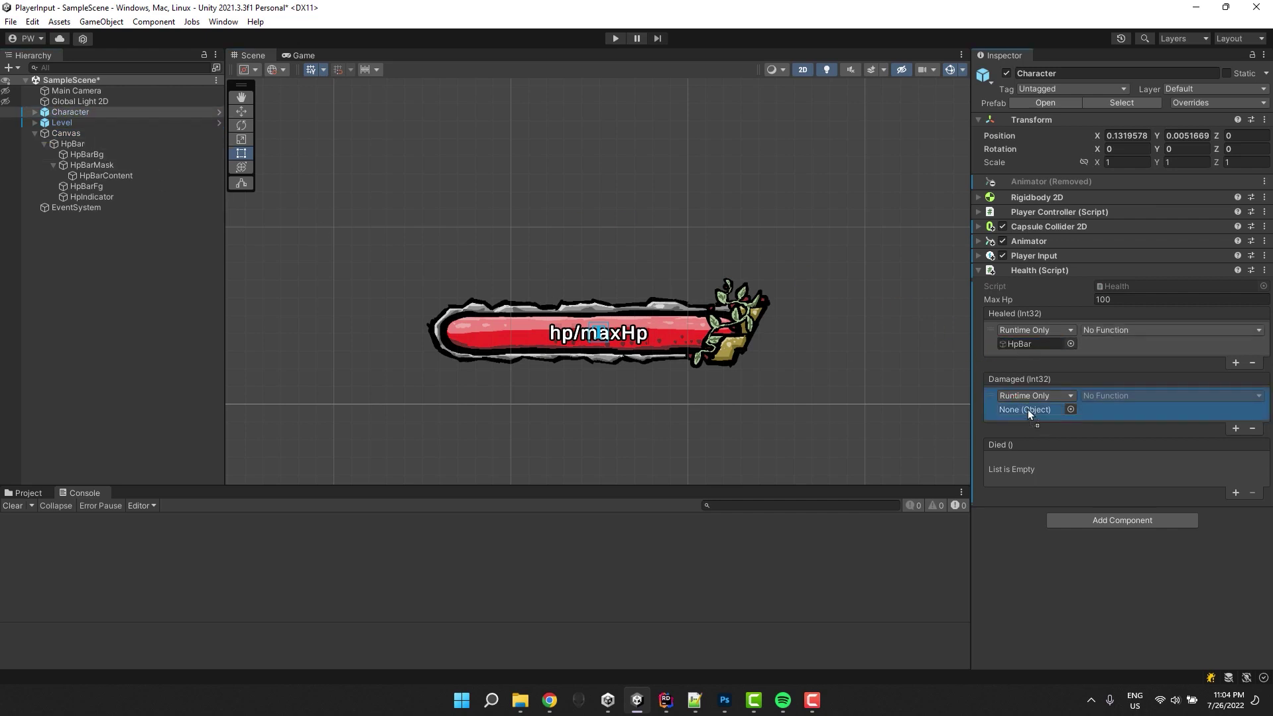
# Step: Set the function of both the Healed and Damaged listeners to HealthBar.SetValue
pyautogui.click(1120, 326)
pyautogui.moveTo(1127, 395)
pyautogui.click(961, 411)
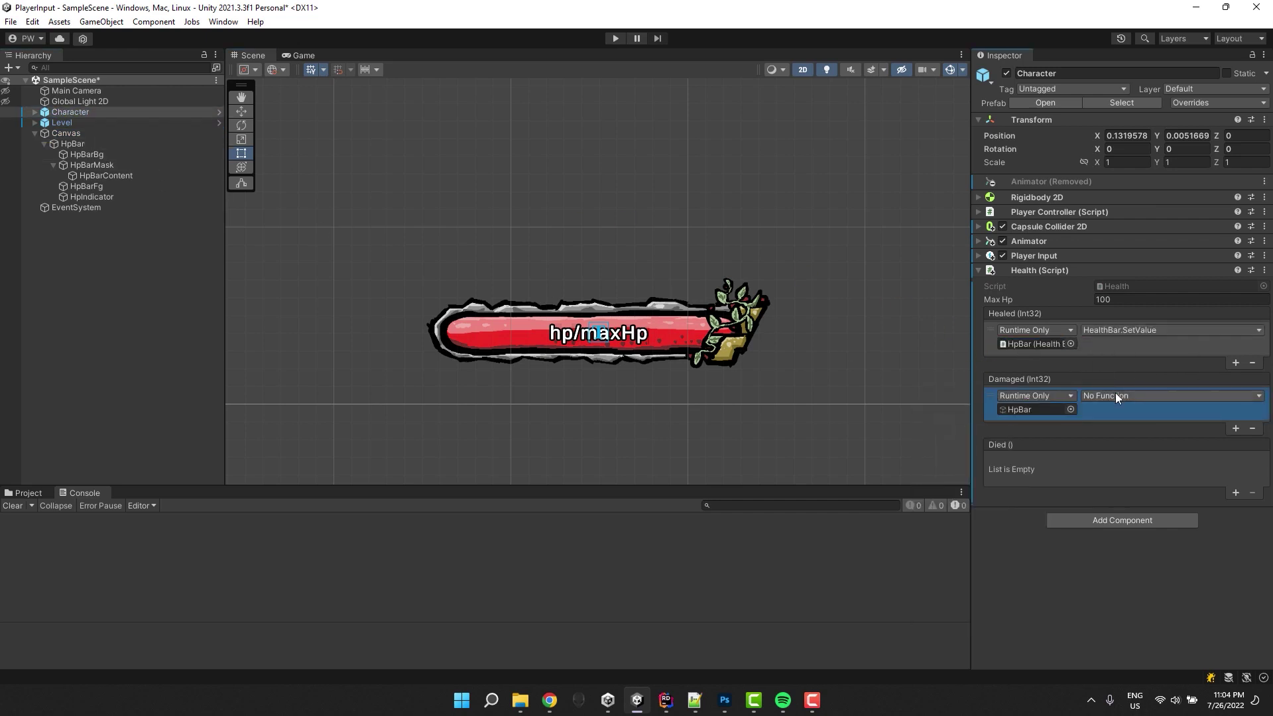
pyautogui.click(1115, 395)
pyautogui.moveTo(1108, 457)
pyautogui.click(1032, 471)
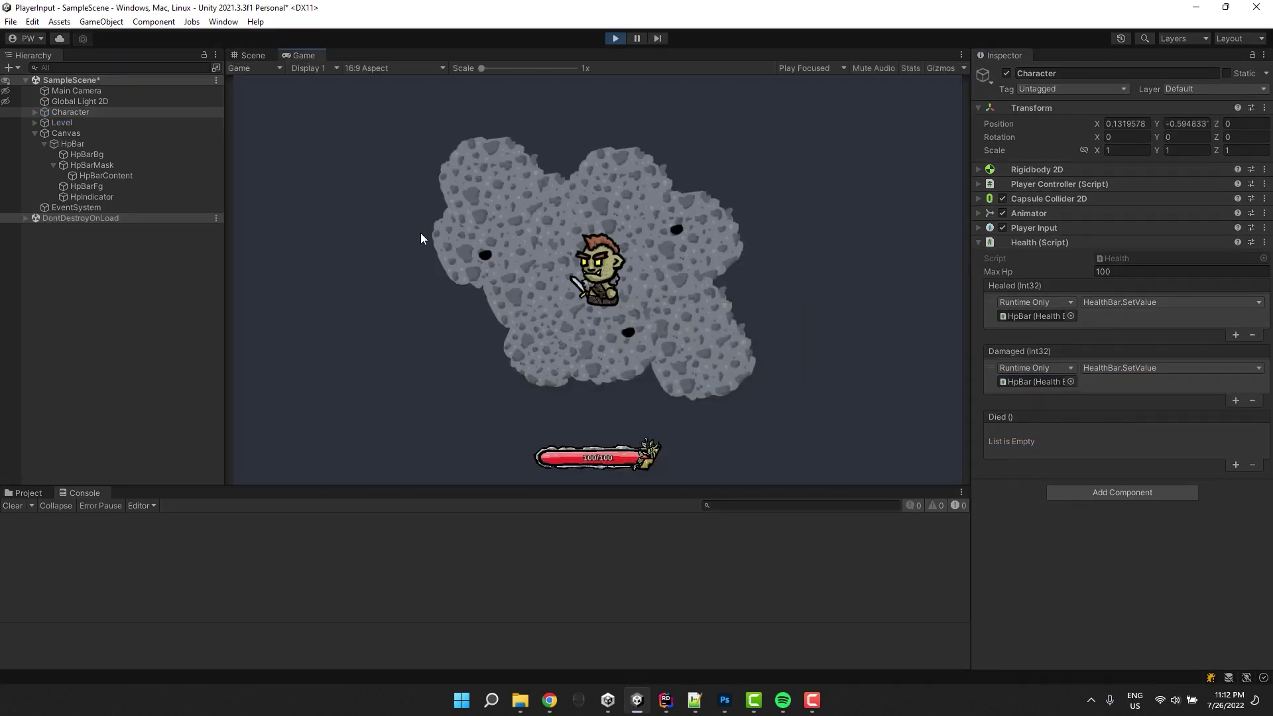
# Step: Playtest the scene by walking the character back and forth over the trap to check the health bar's response
pyautogui.press('d')
pyautogui.press('a')
pyautogui.press('d')
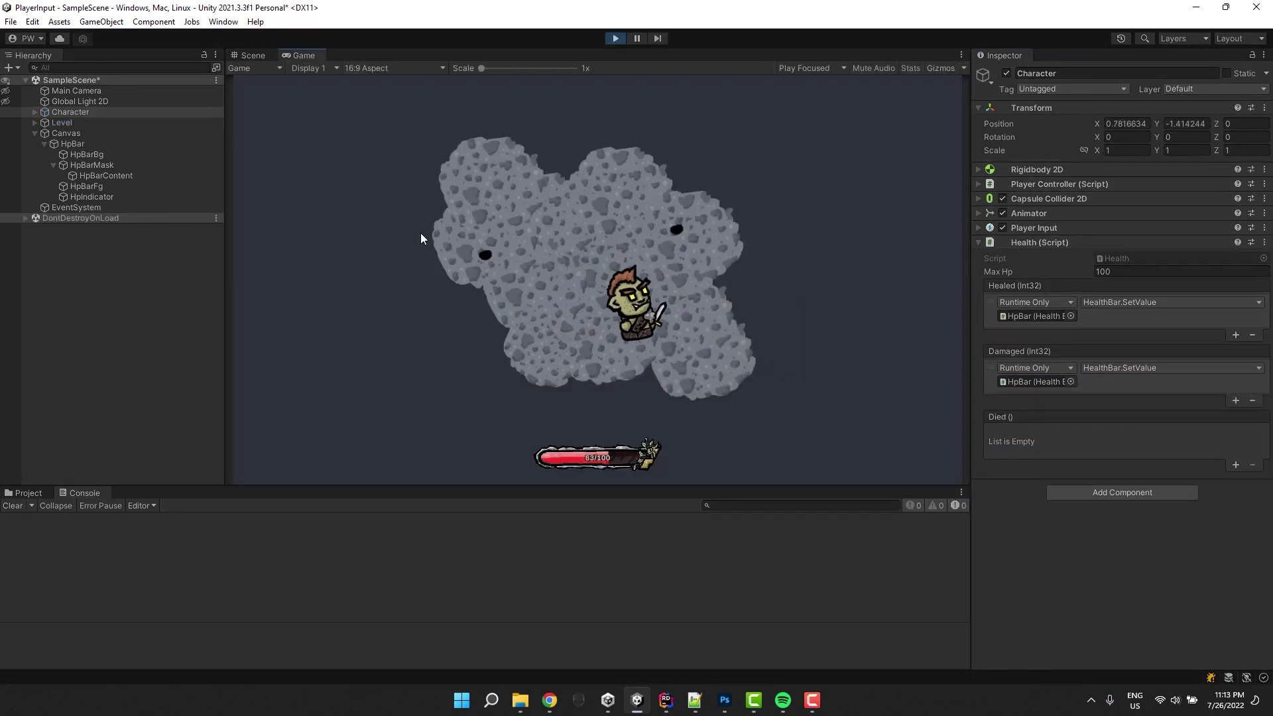
pyautogui.press('a')
pyautogui.press('d')
pyautogui.press('a')
pyautogui.press('d')
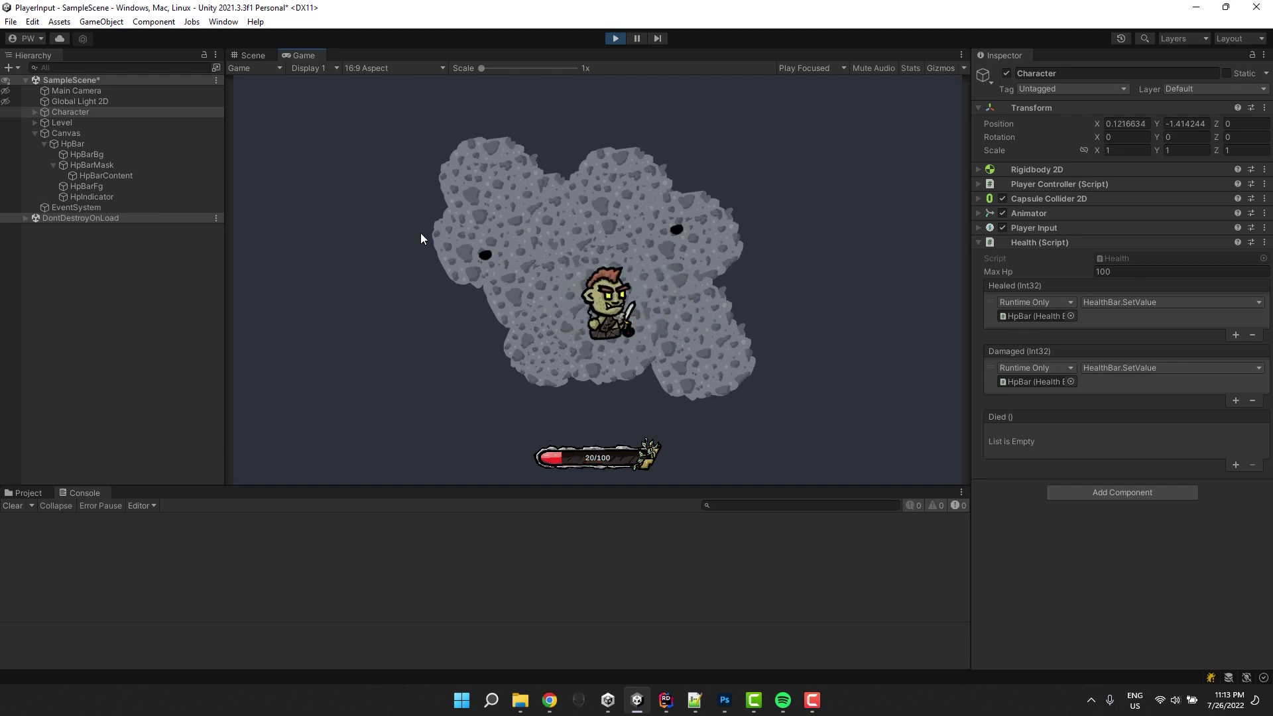
pyautogui.press('a')
pyautogui.press('d')
pyautogui.press('a')
pyautogui.press('d')
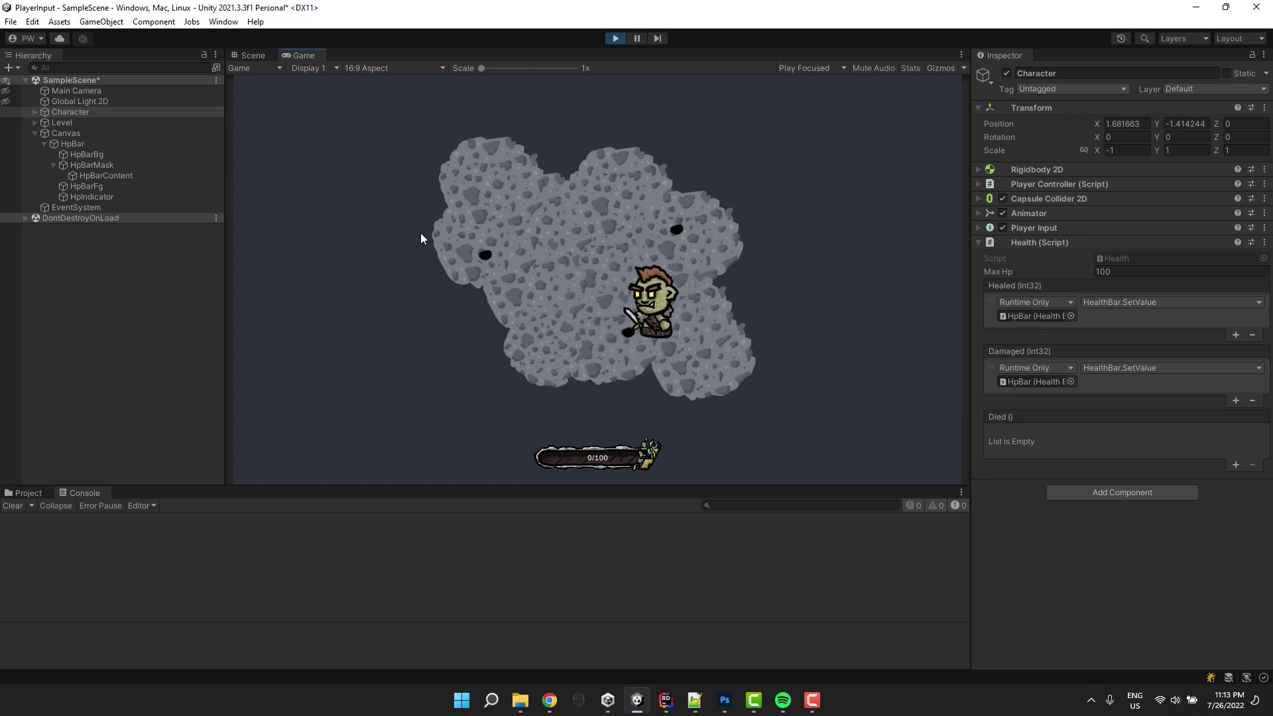
pyautogui.press('a')
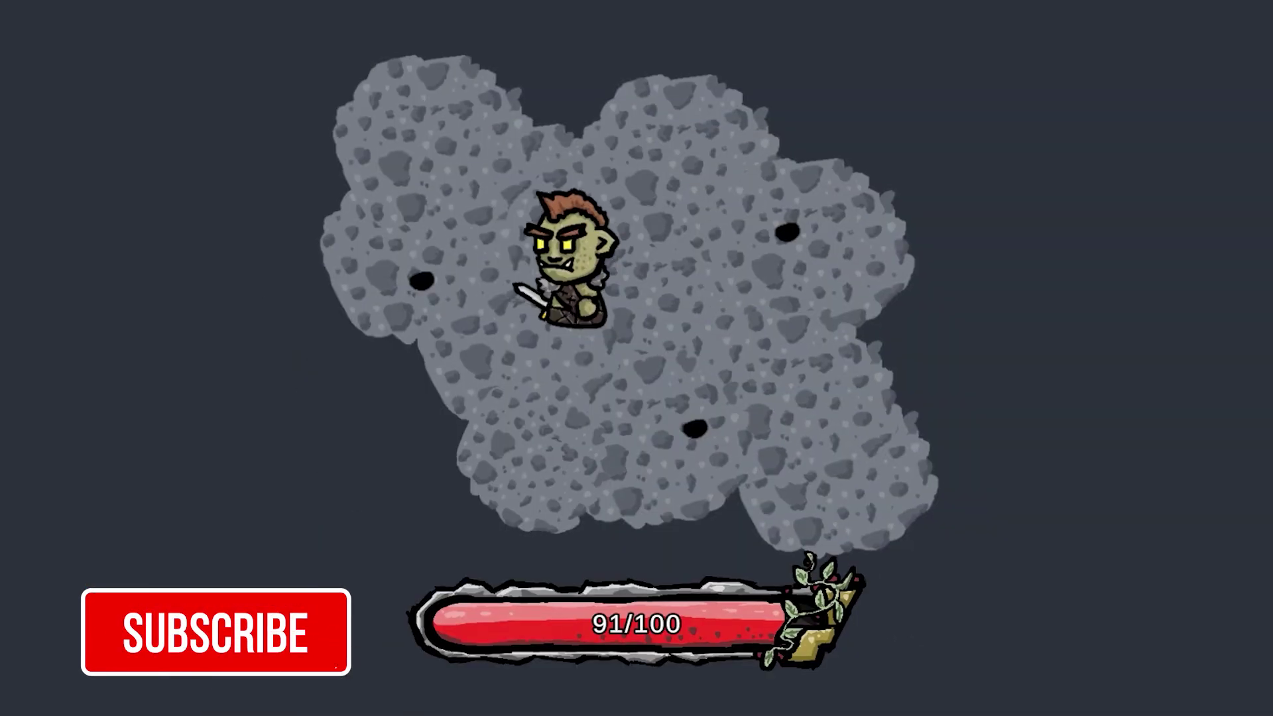
pyautogui.press('a')
pyautogui.press('w')
pyautogui.press('d')
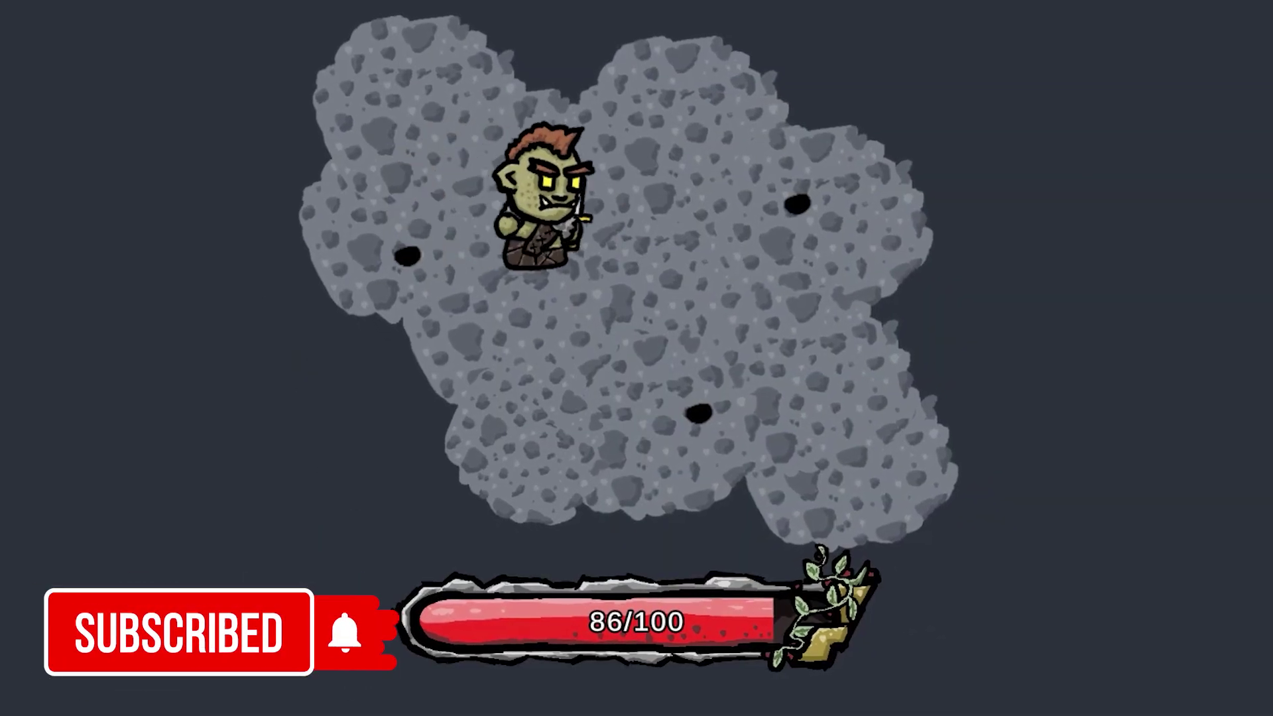
pyautogui.press('a')
pyautogui.press('d')
pyautogui.press('s')
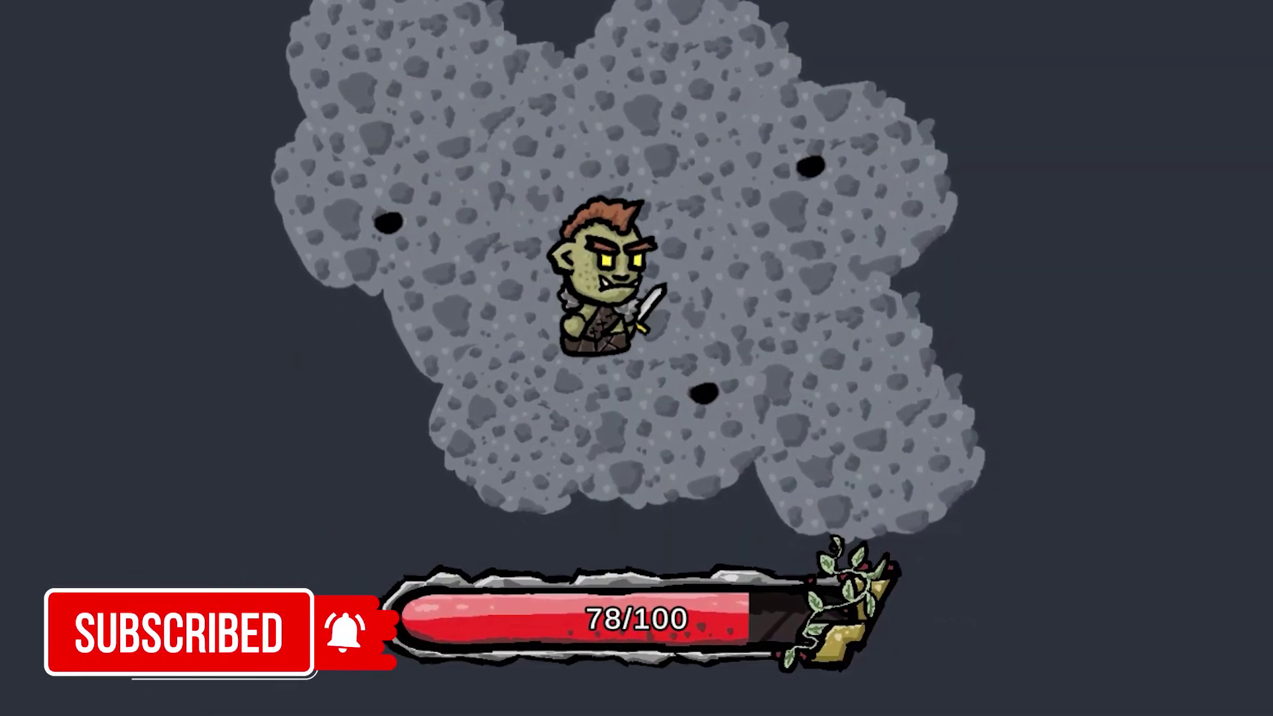